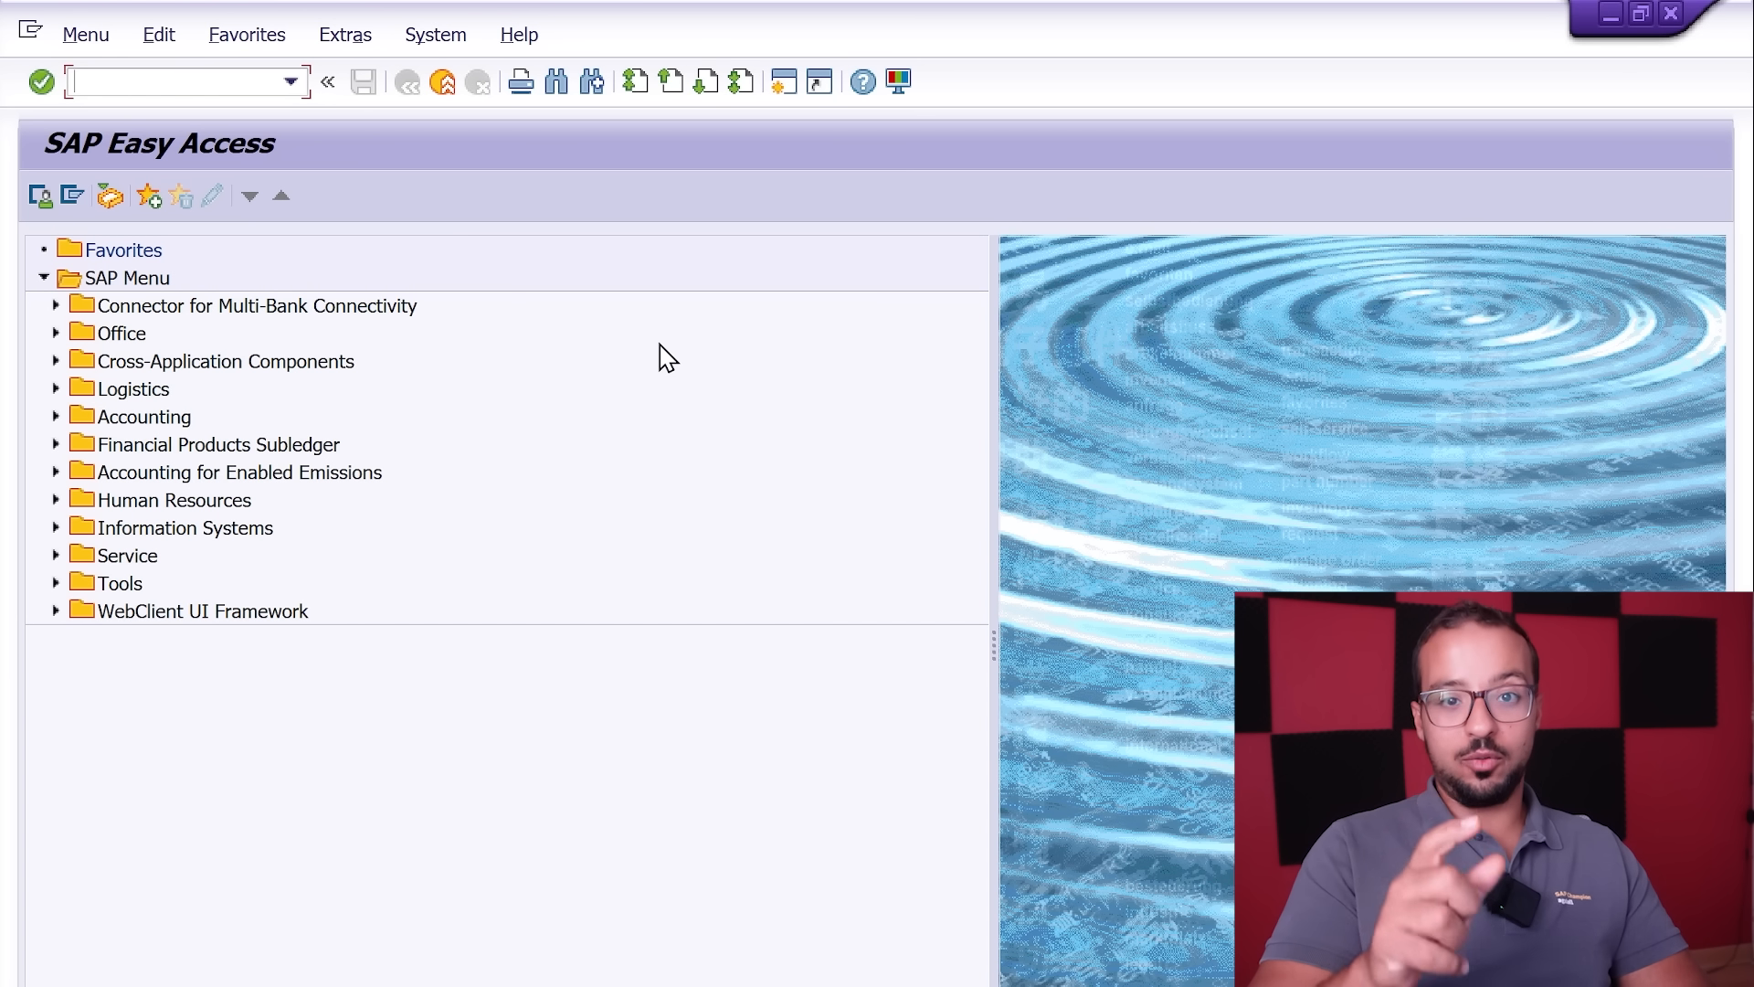
Step: Open the SAP Customizing Implementation Guide and expand Financial Accounting down to Financial Accounting Global Settings
key(Return)
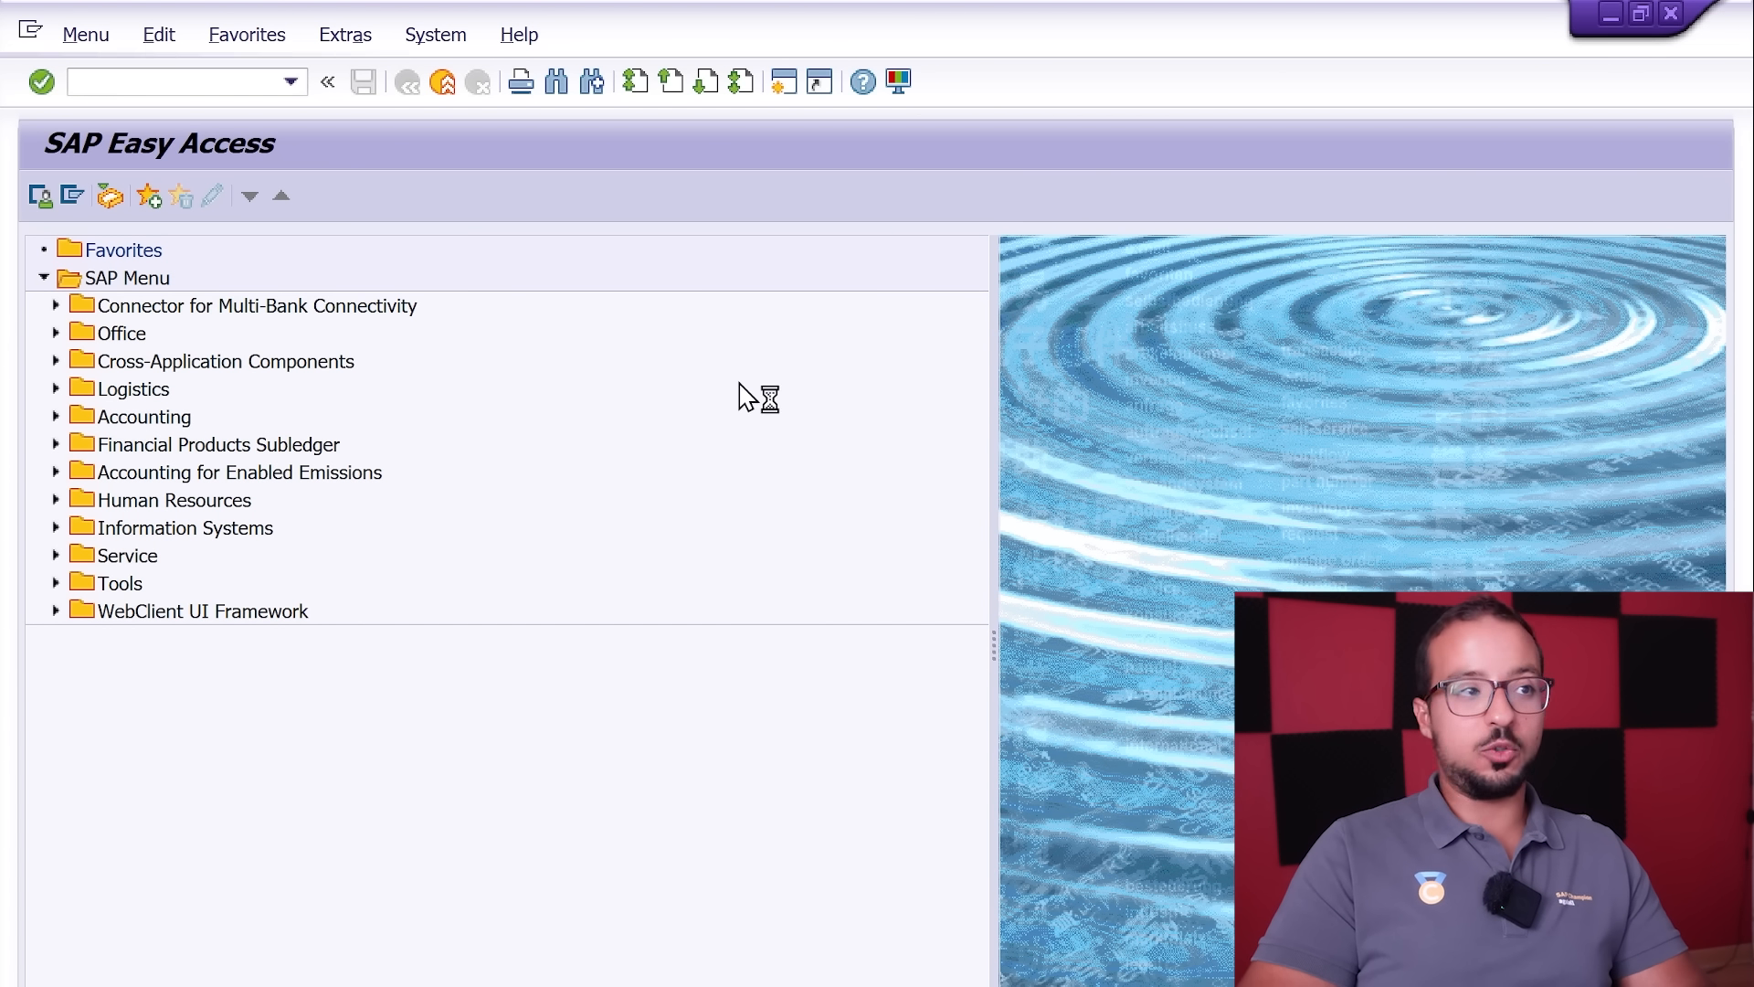
click(110, 205)
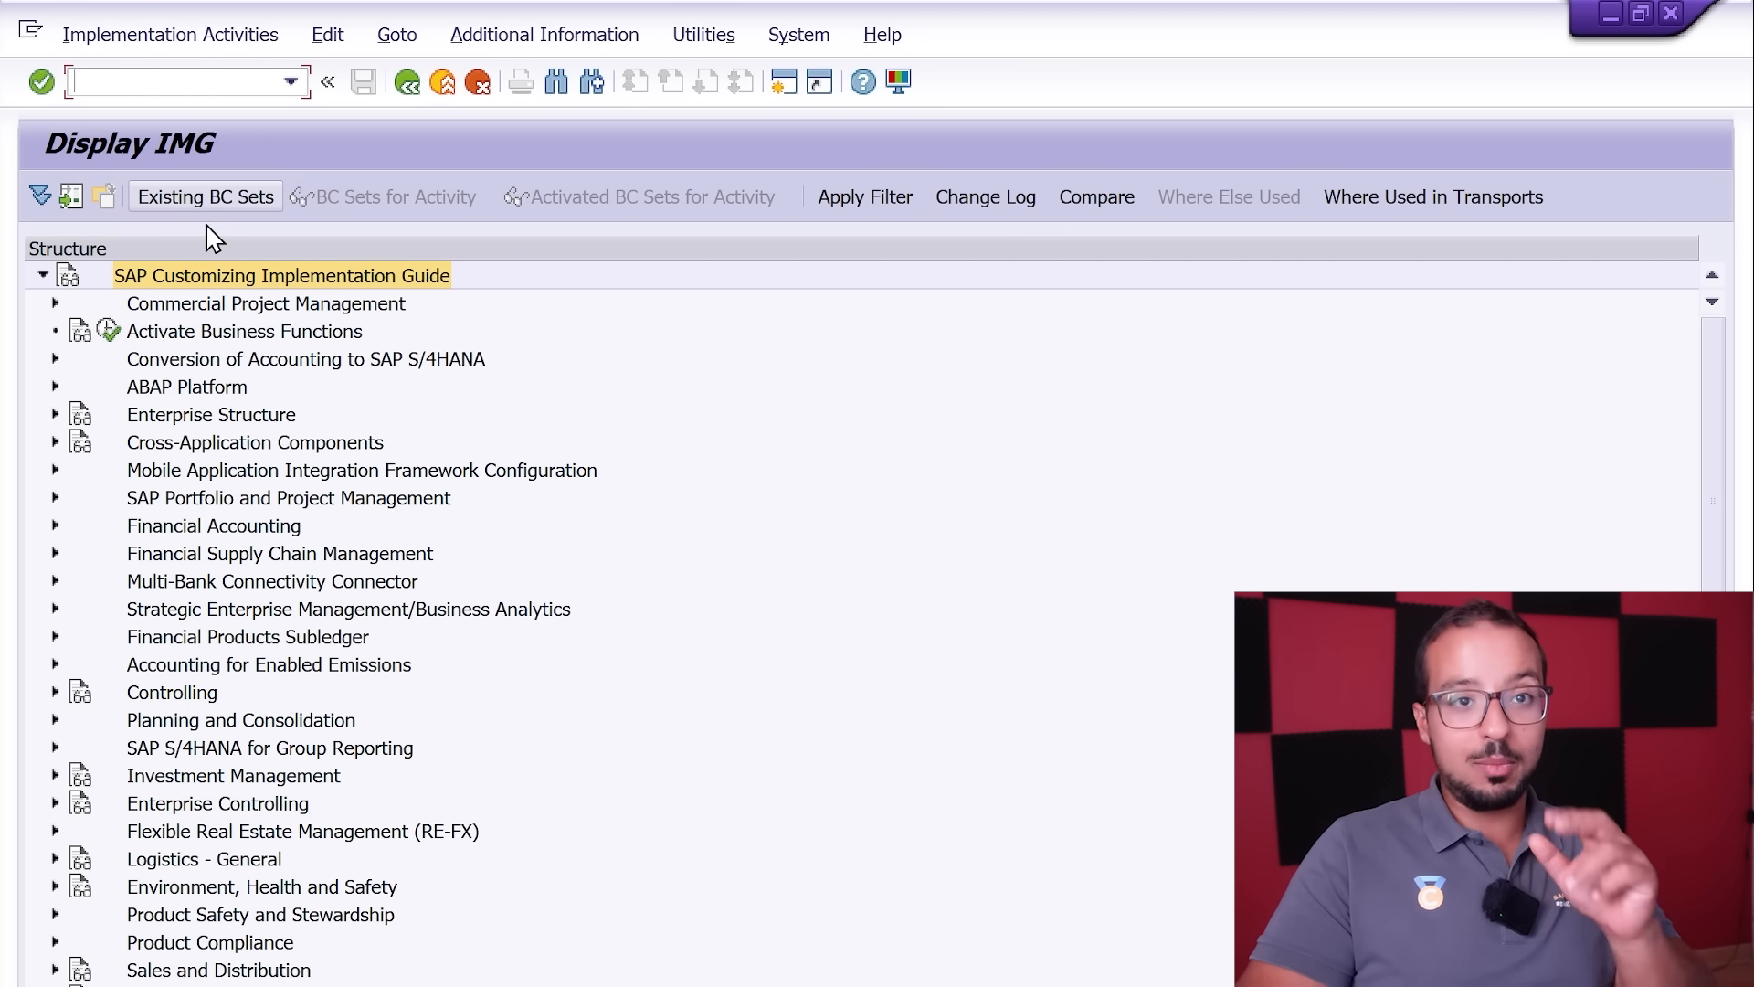
click(55, 526)
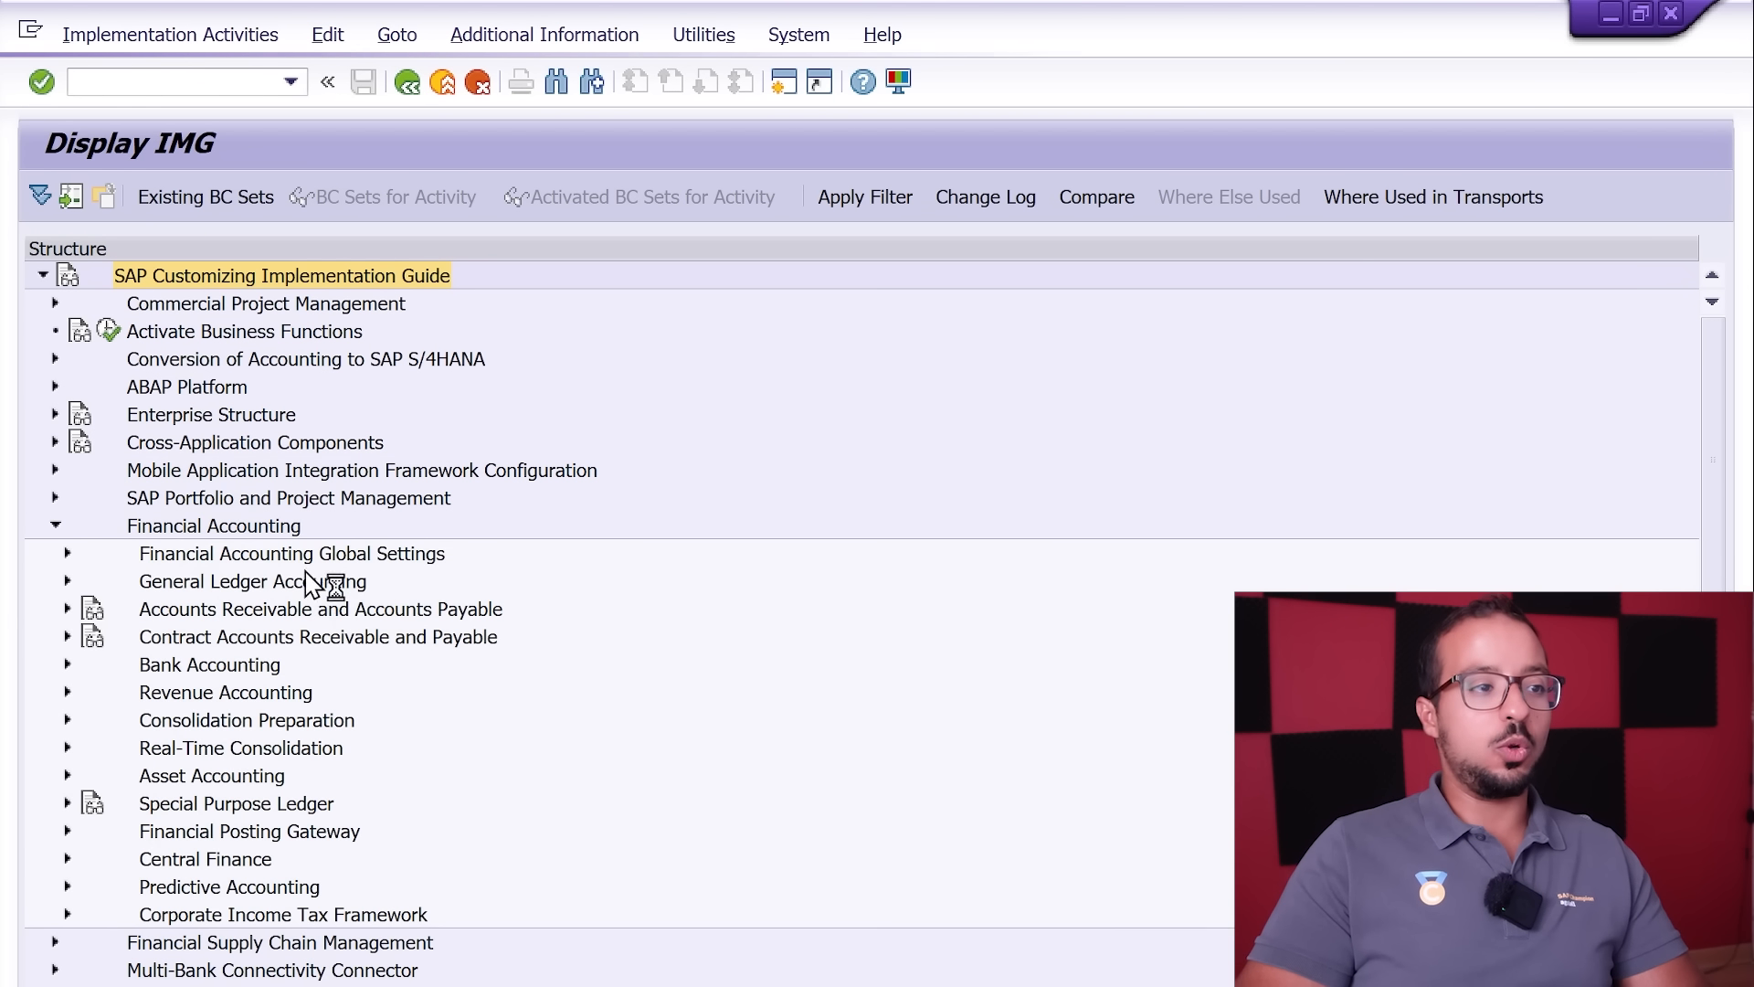
click(68, 554)
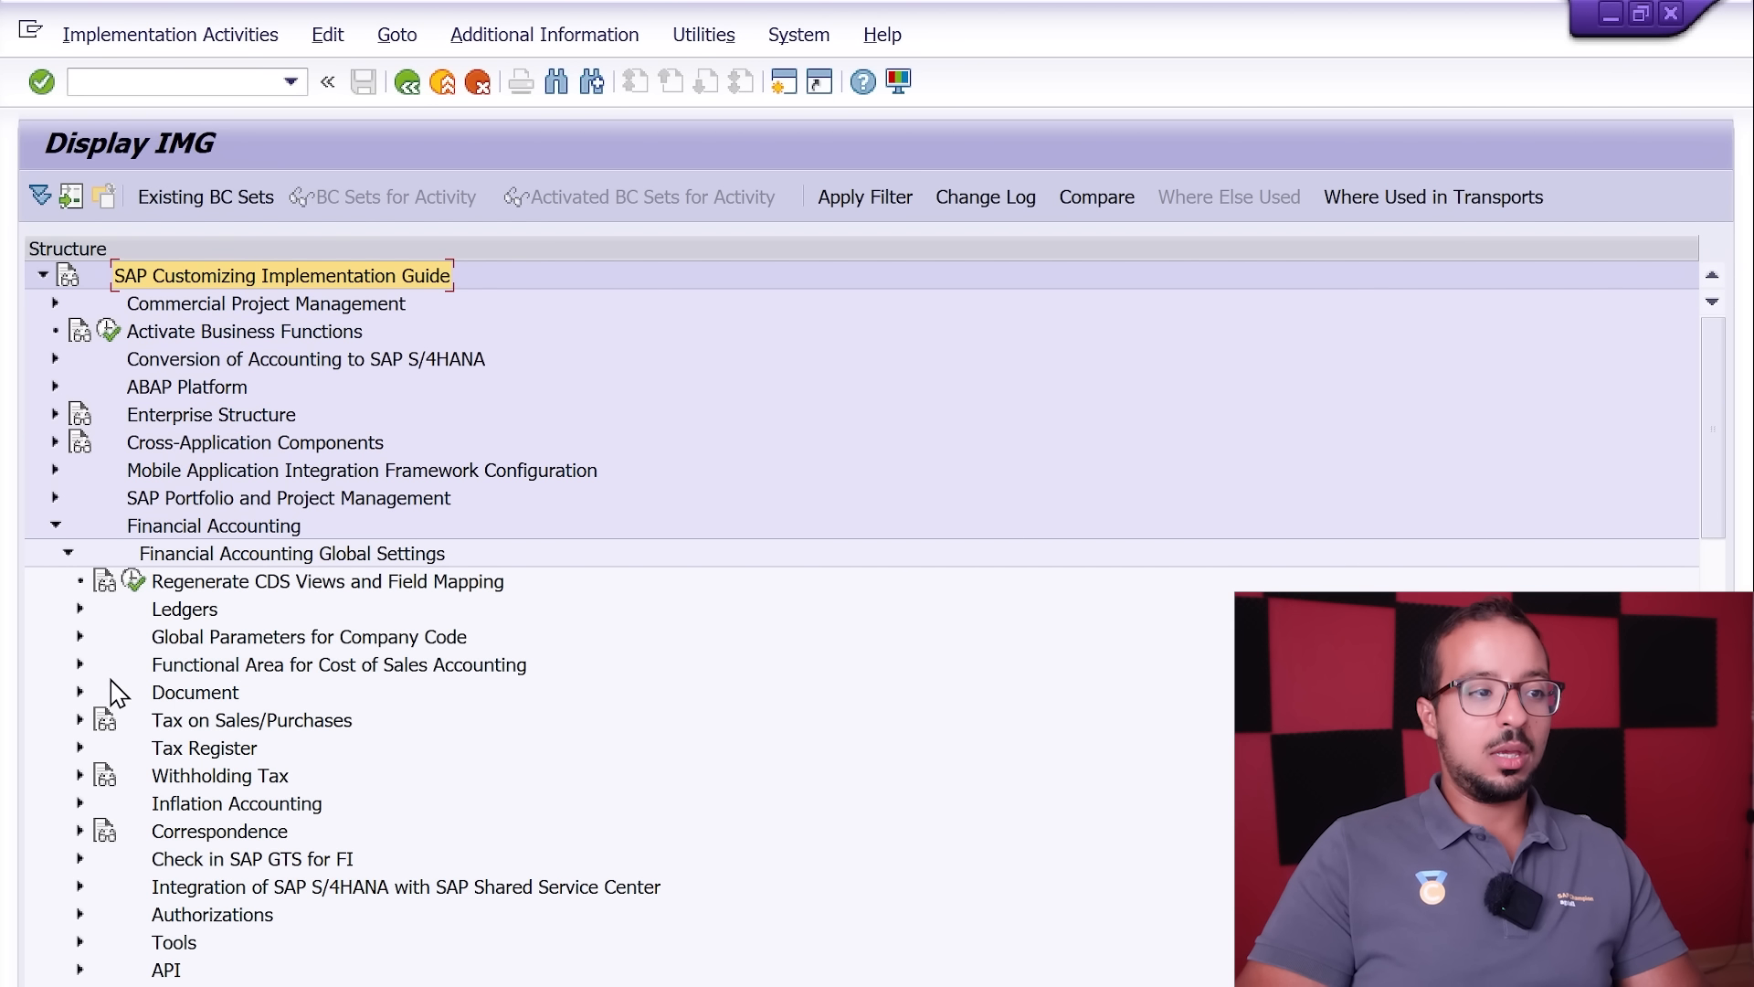
Step: Expand Withholding Tax, Extended Withholding Tax and Calculation to show the activities under Withholding Tax Type
click(79, 774)
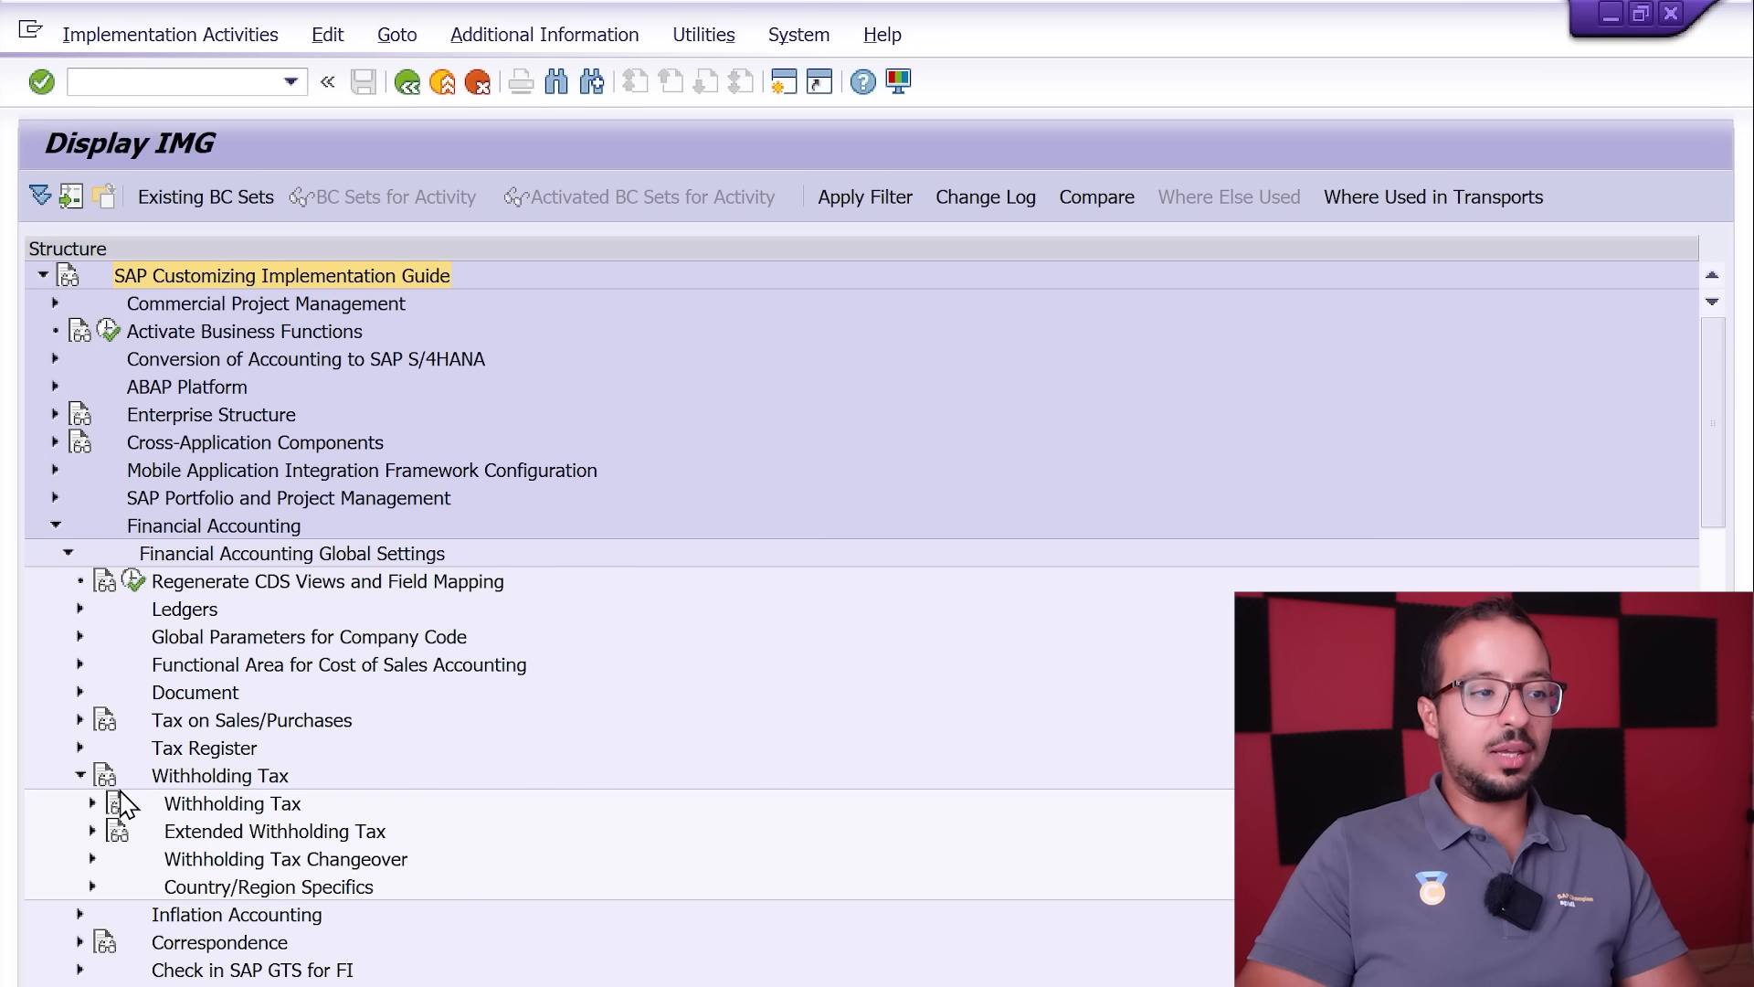
click(93, 831)
scroll(212, 800, down, 2)
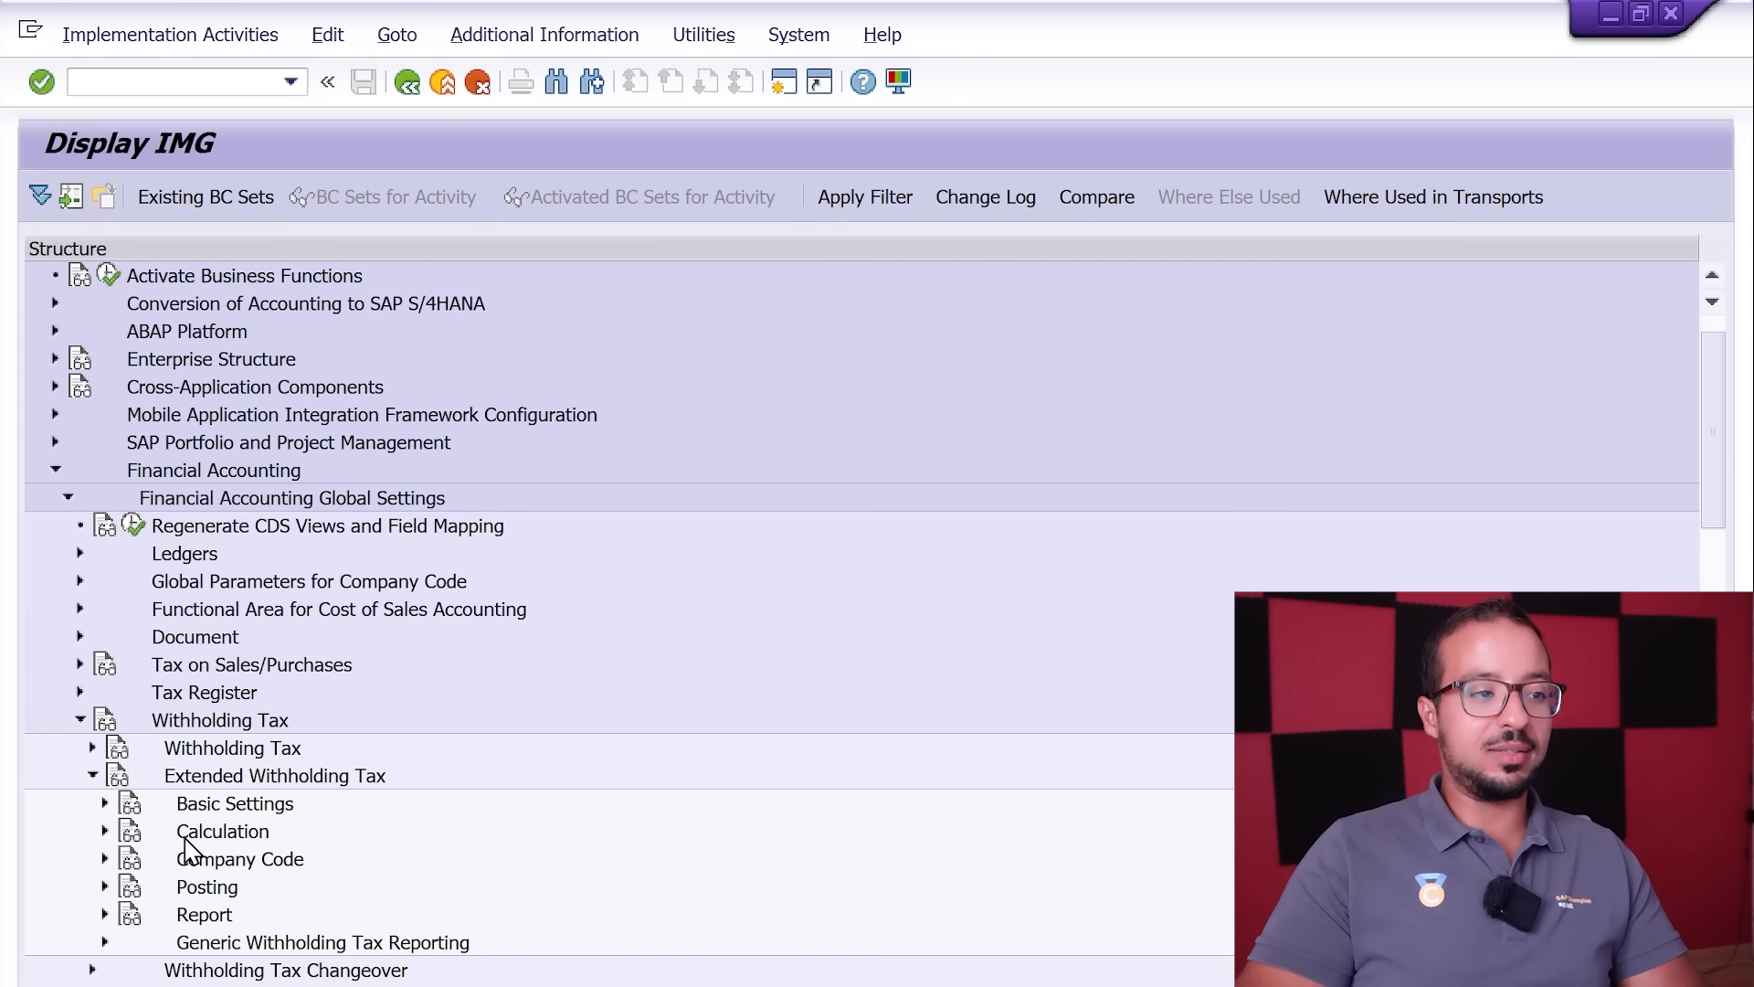
click(104, 831)
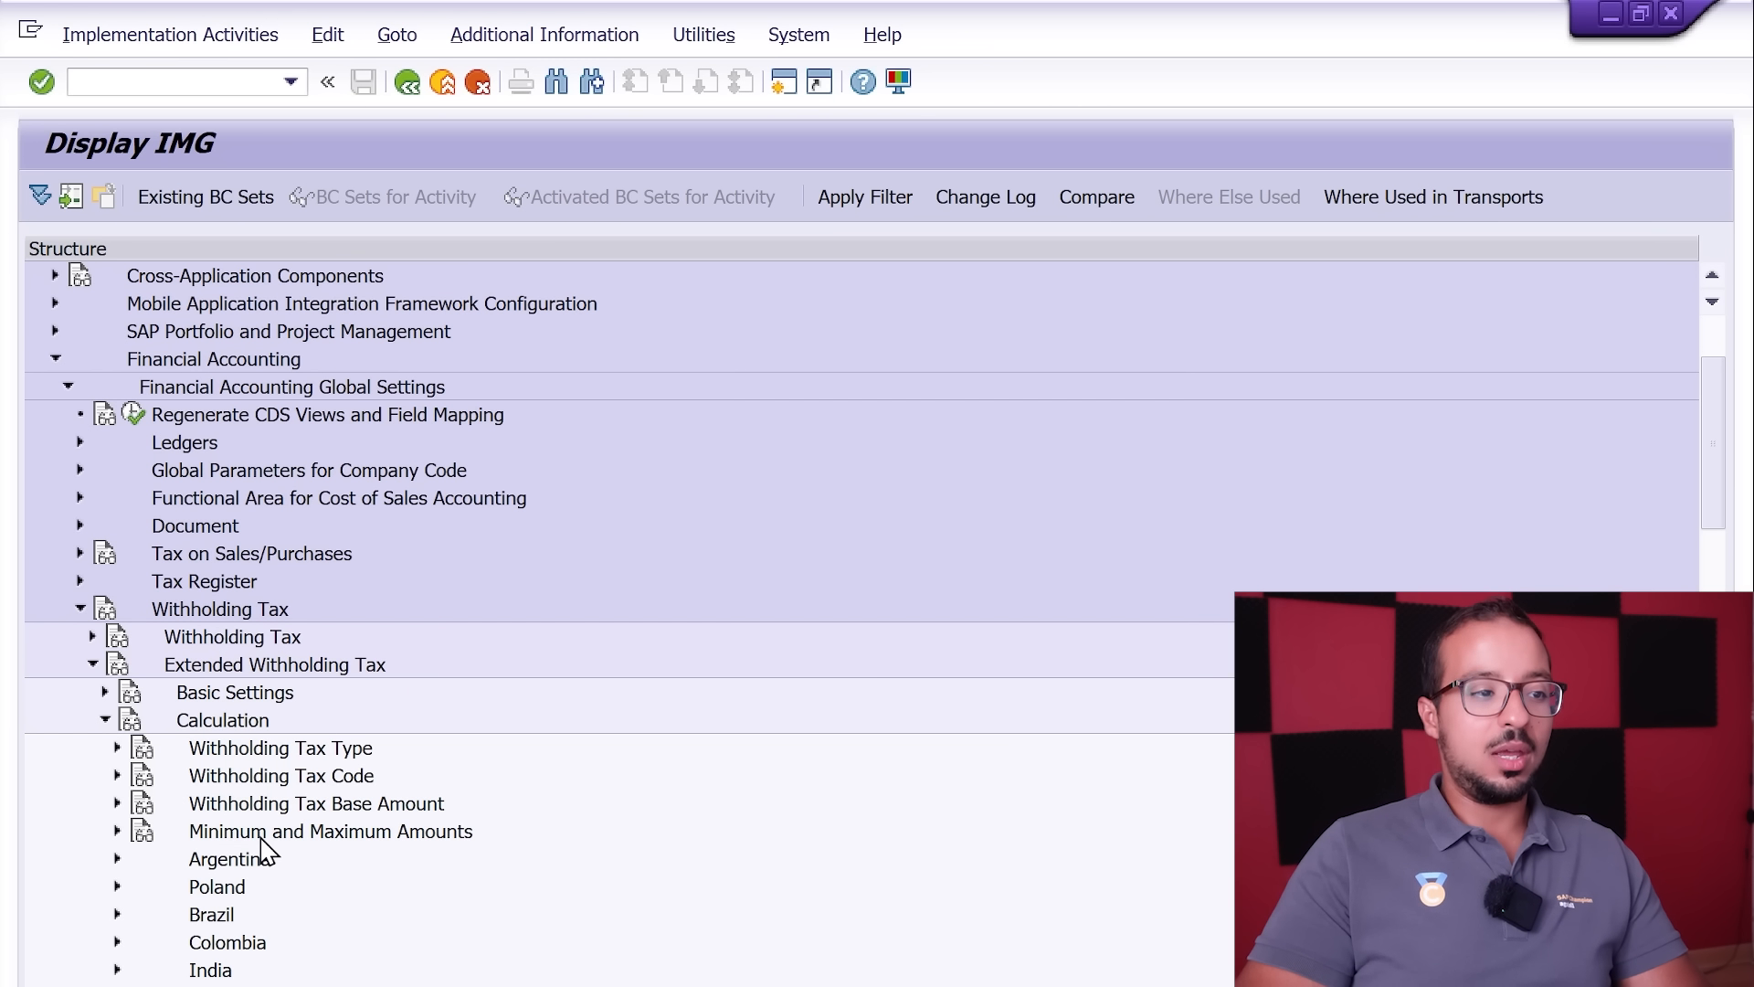
click(117, 749)
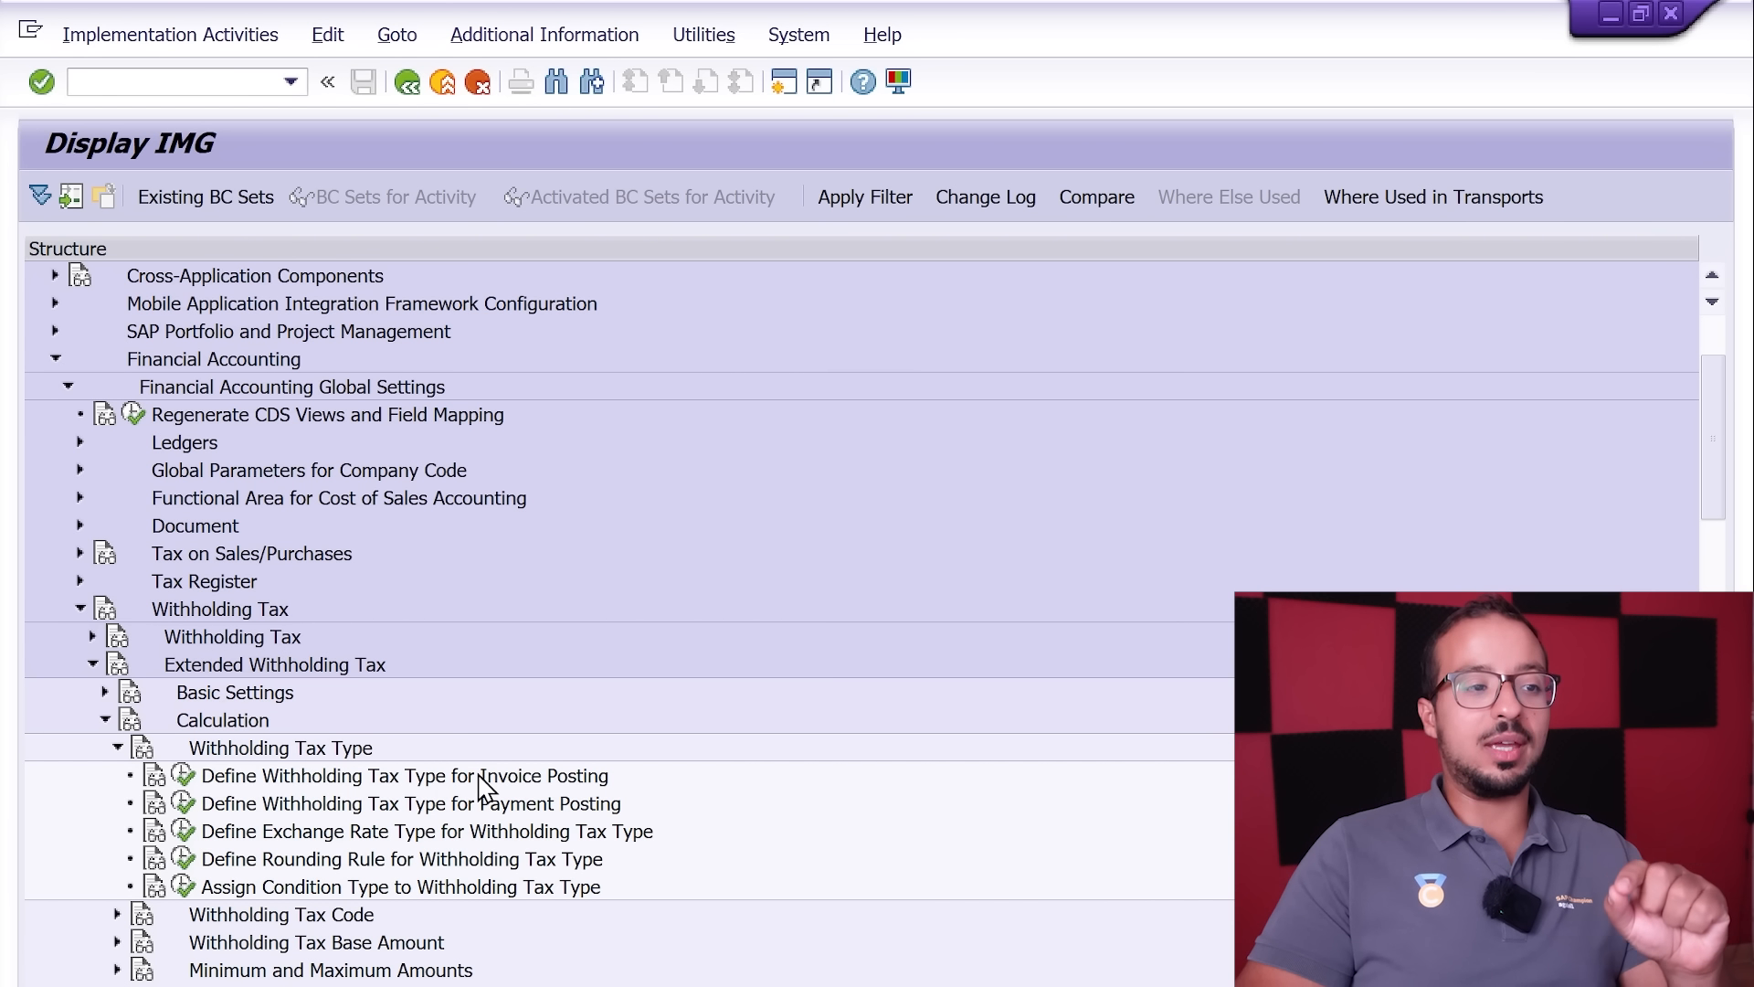
Step: Open Define Withholding Tax Type for Invoice Posting for country FR and display the details of tax type I1
click(183, 775)
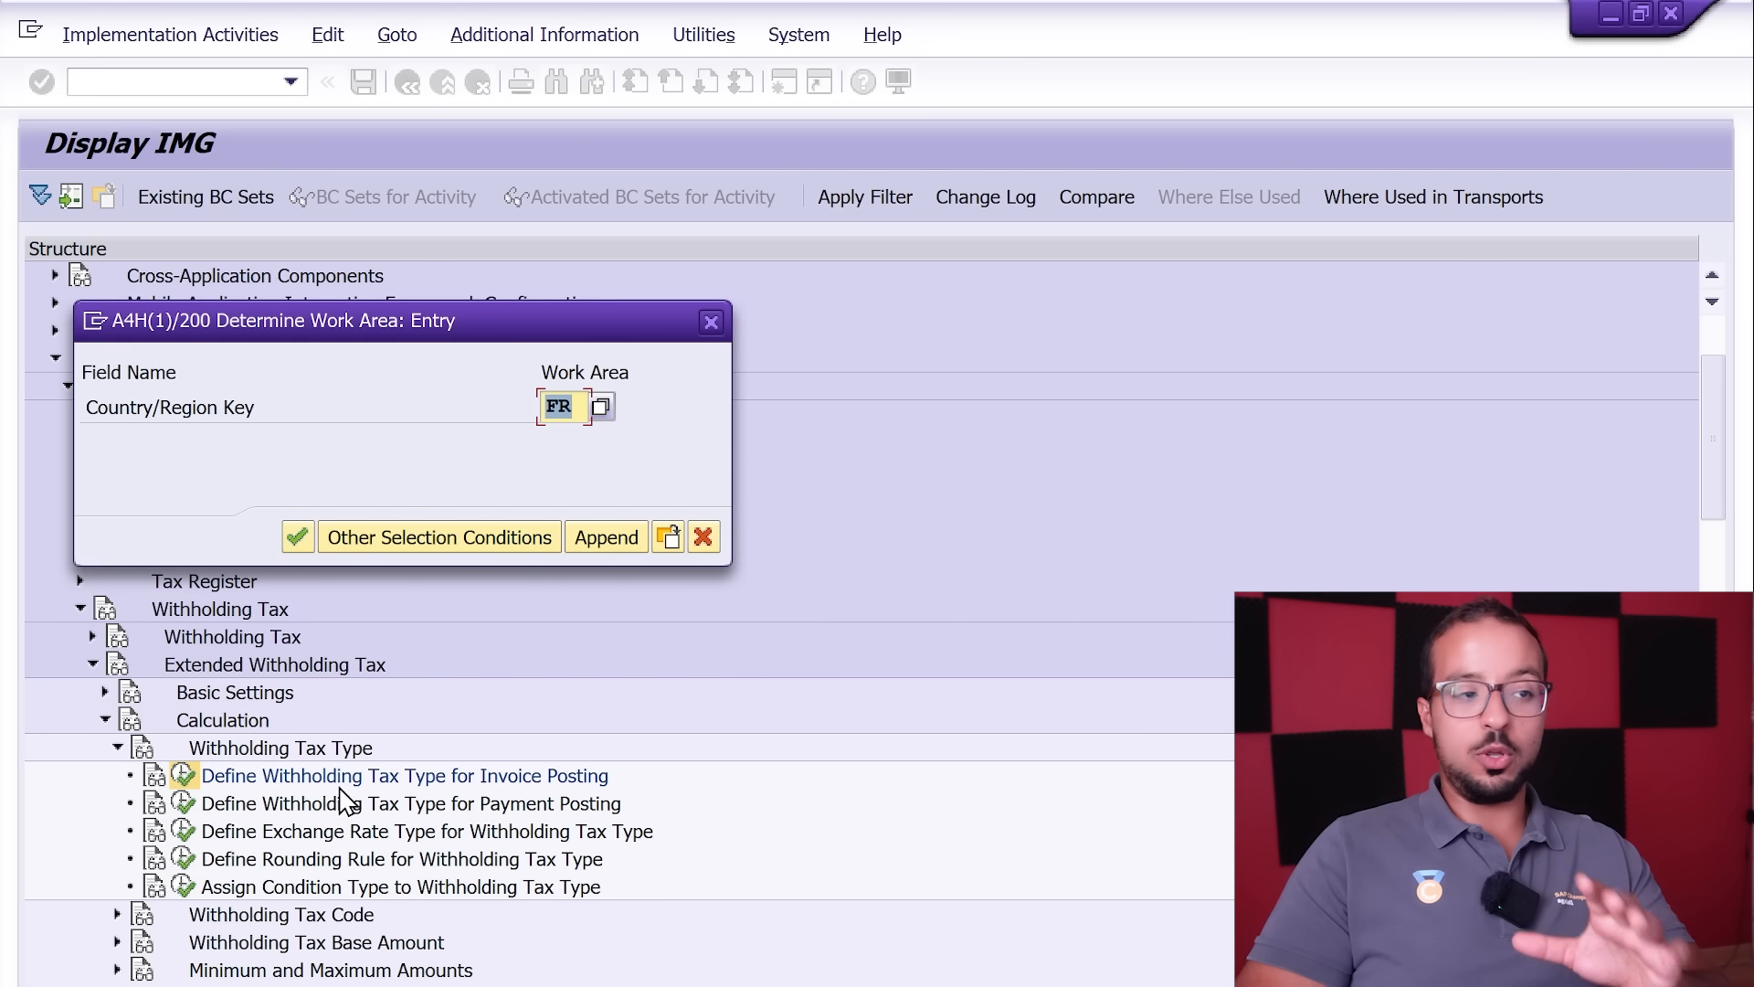
click(298, 538)
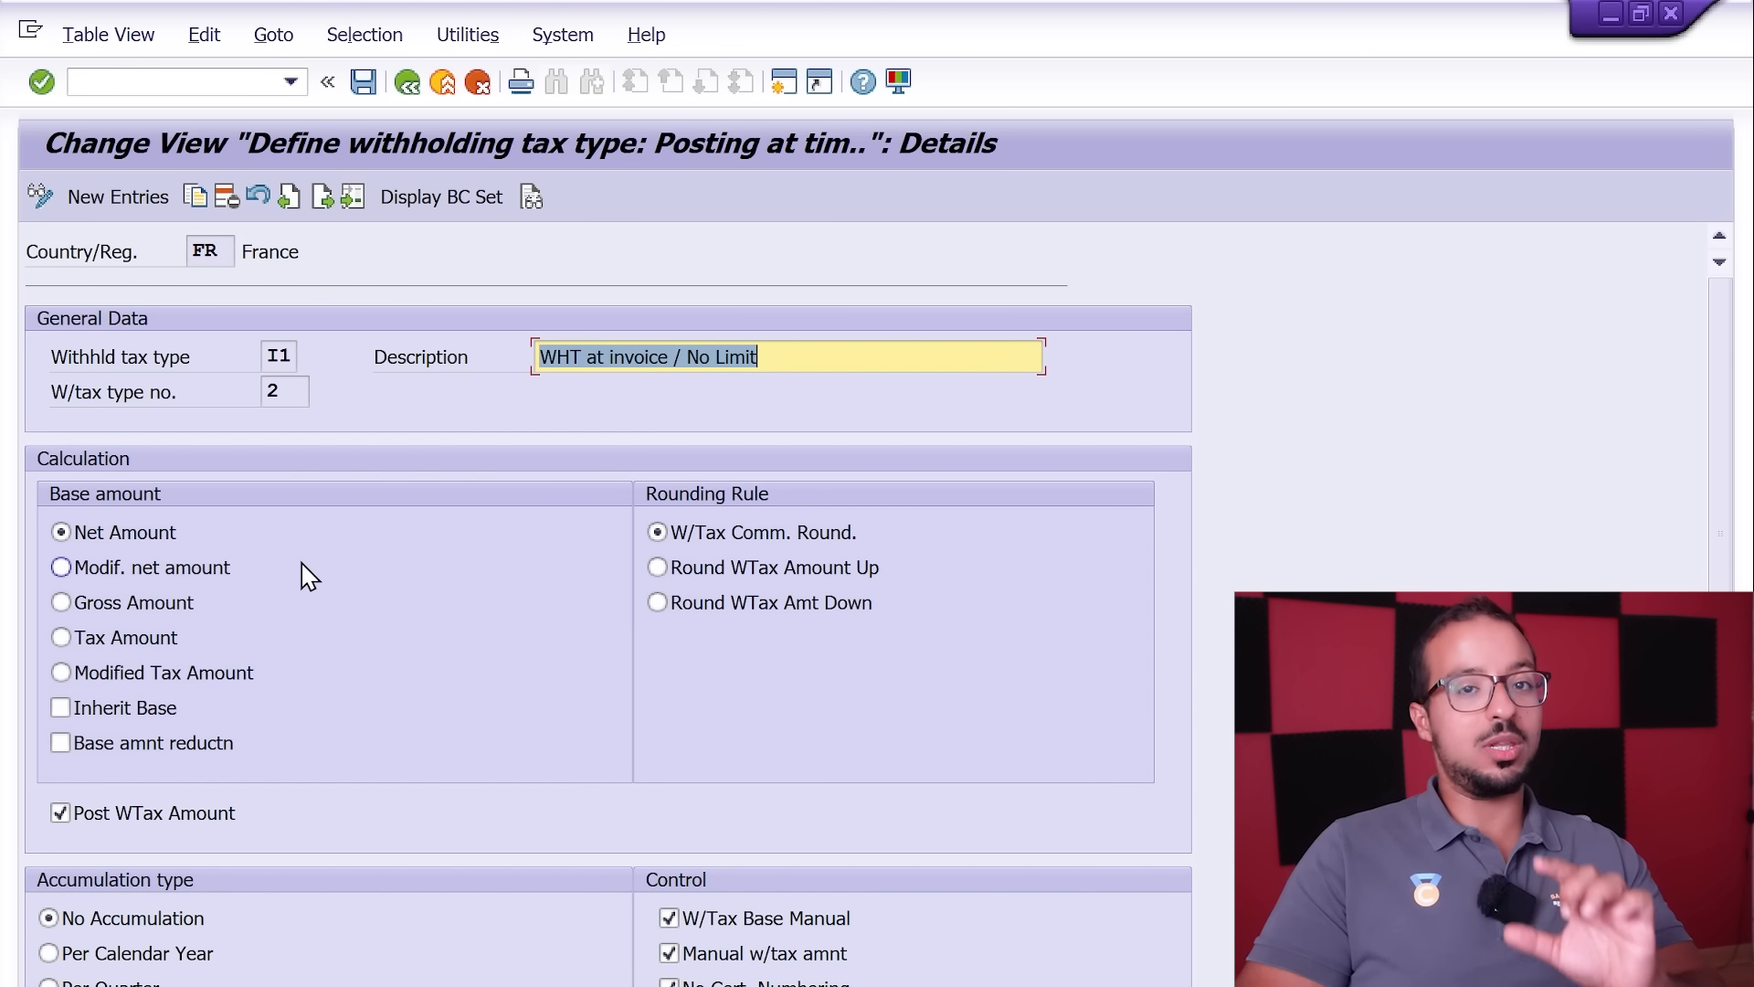
click(419, 91)
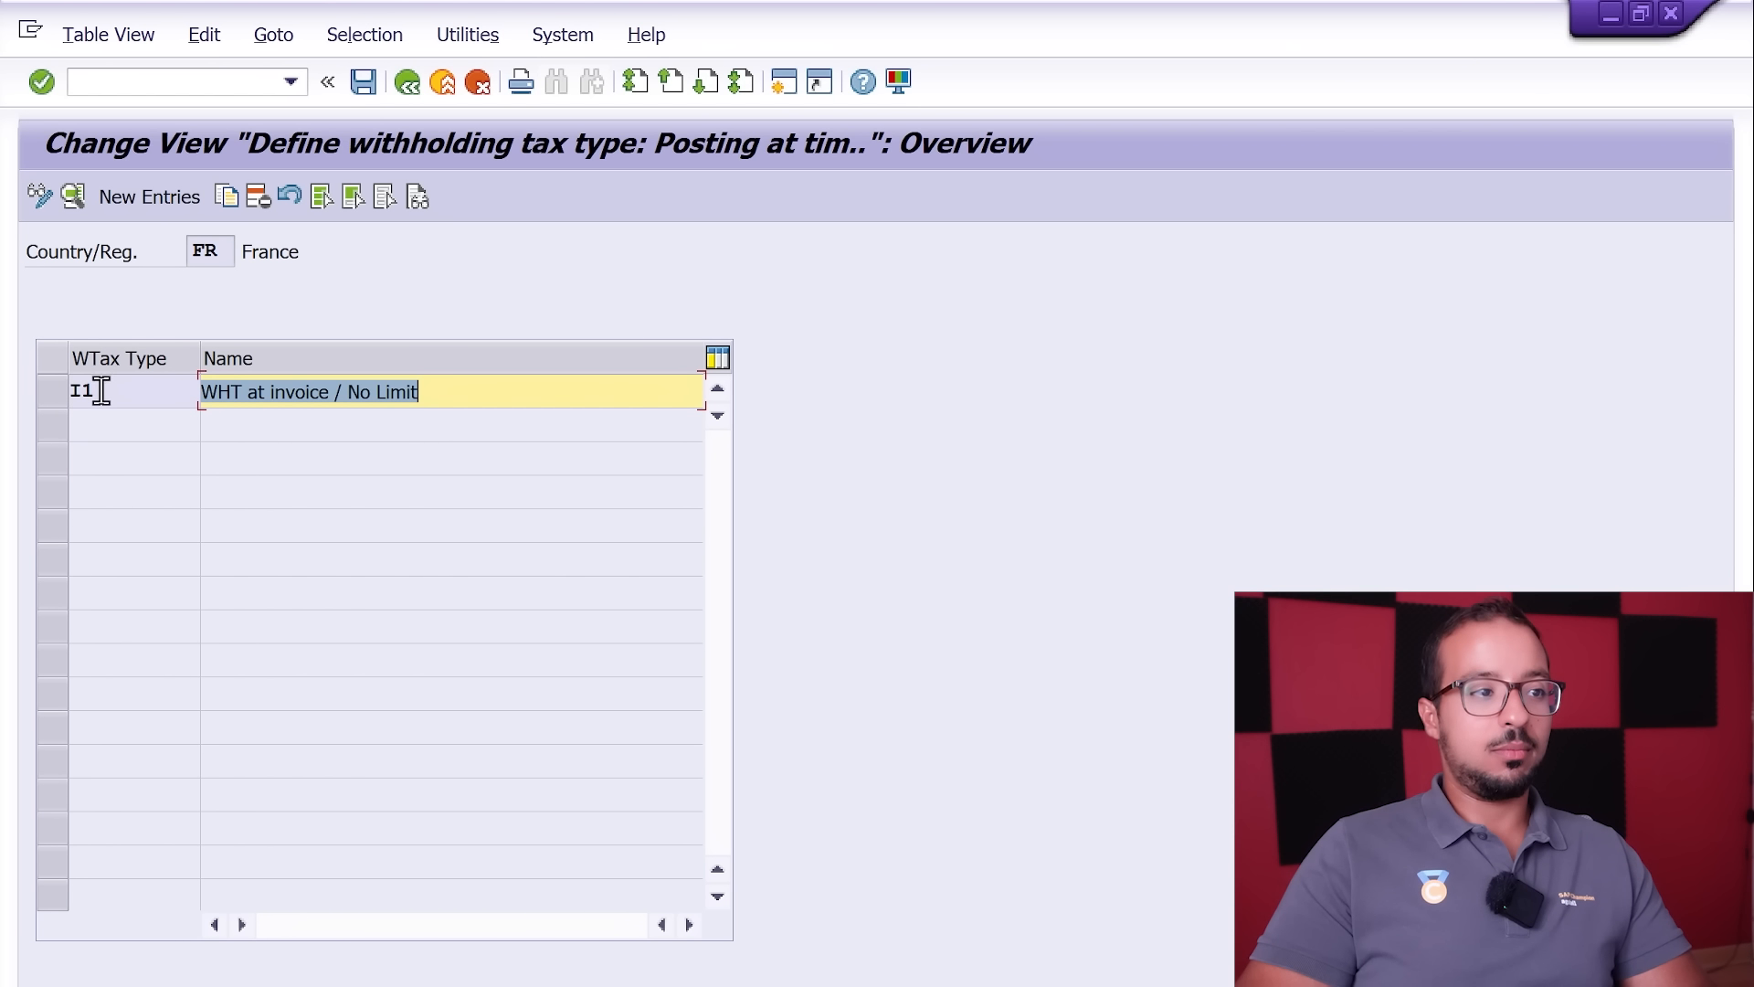
click(65, 389)
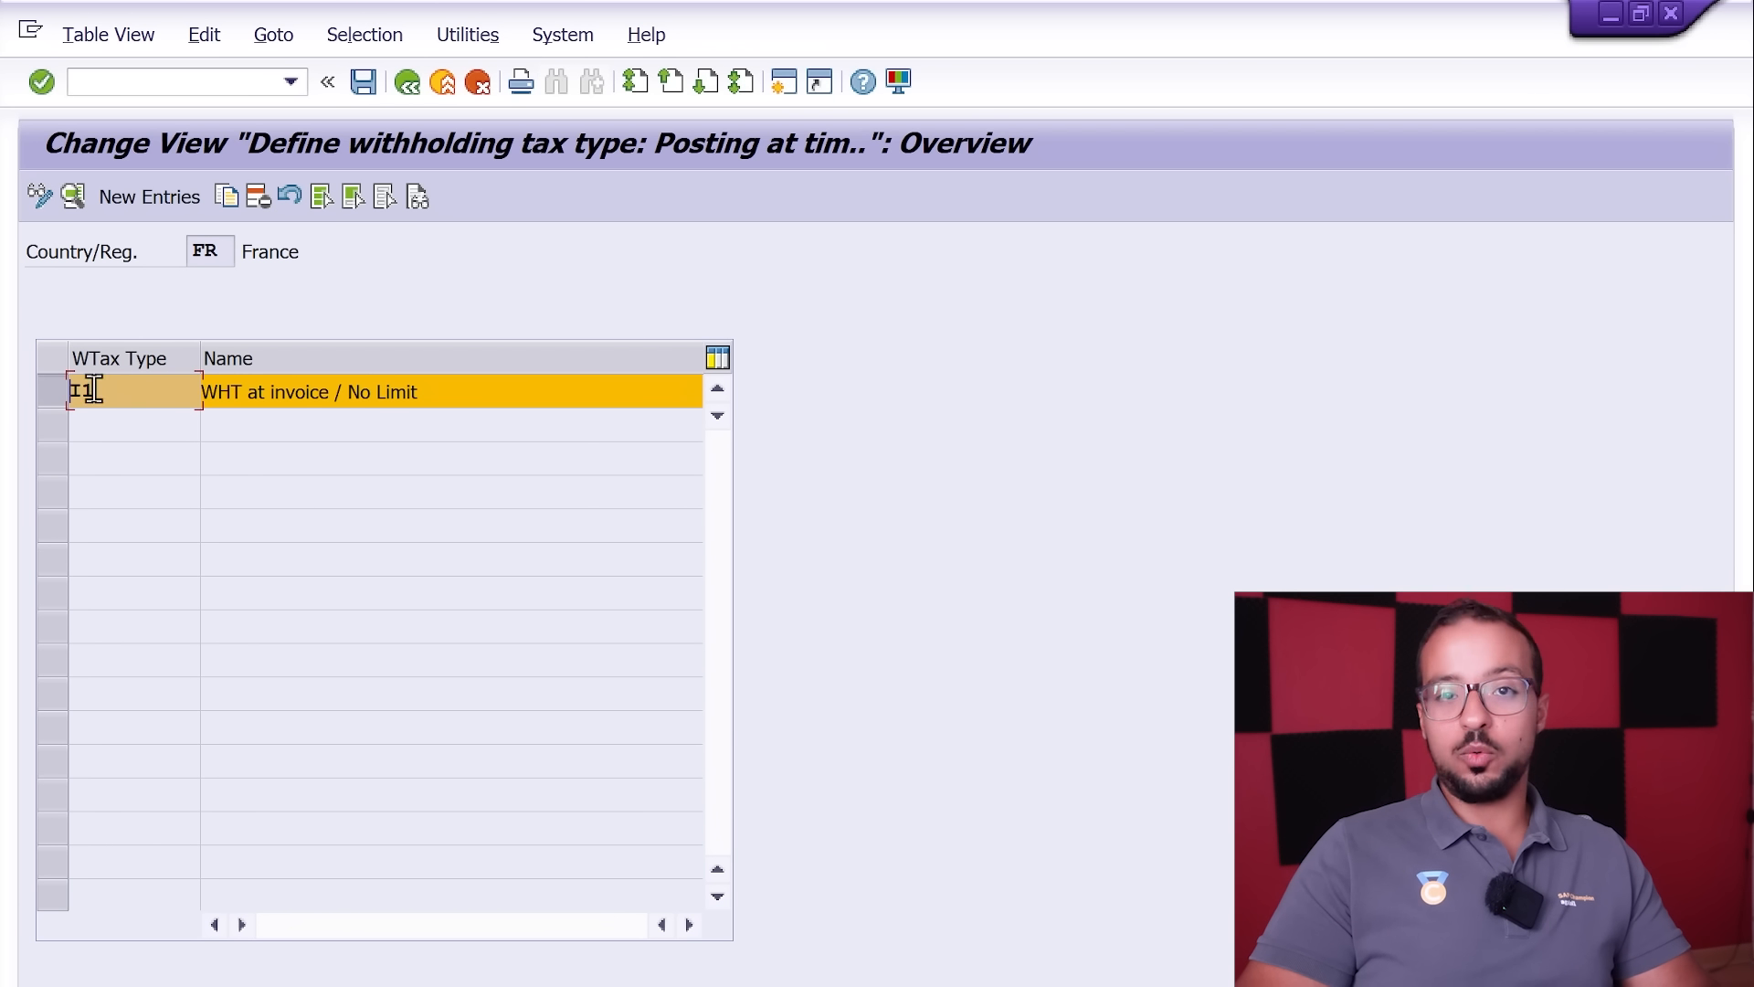
click(57, 395)
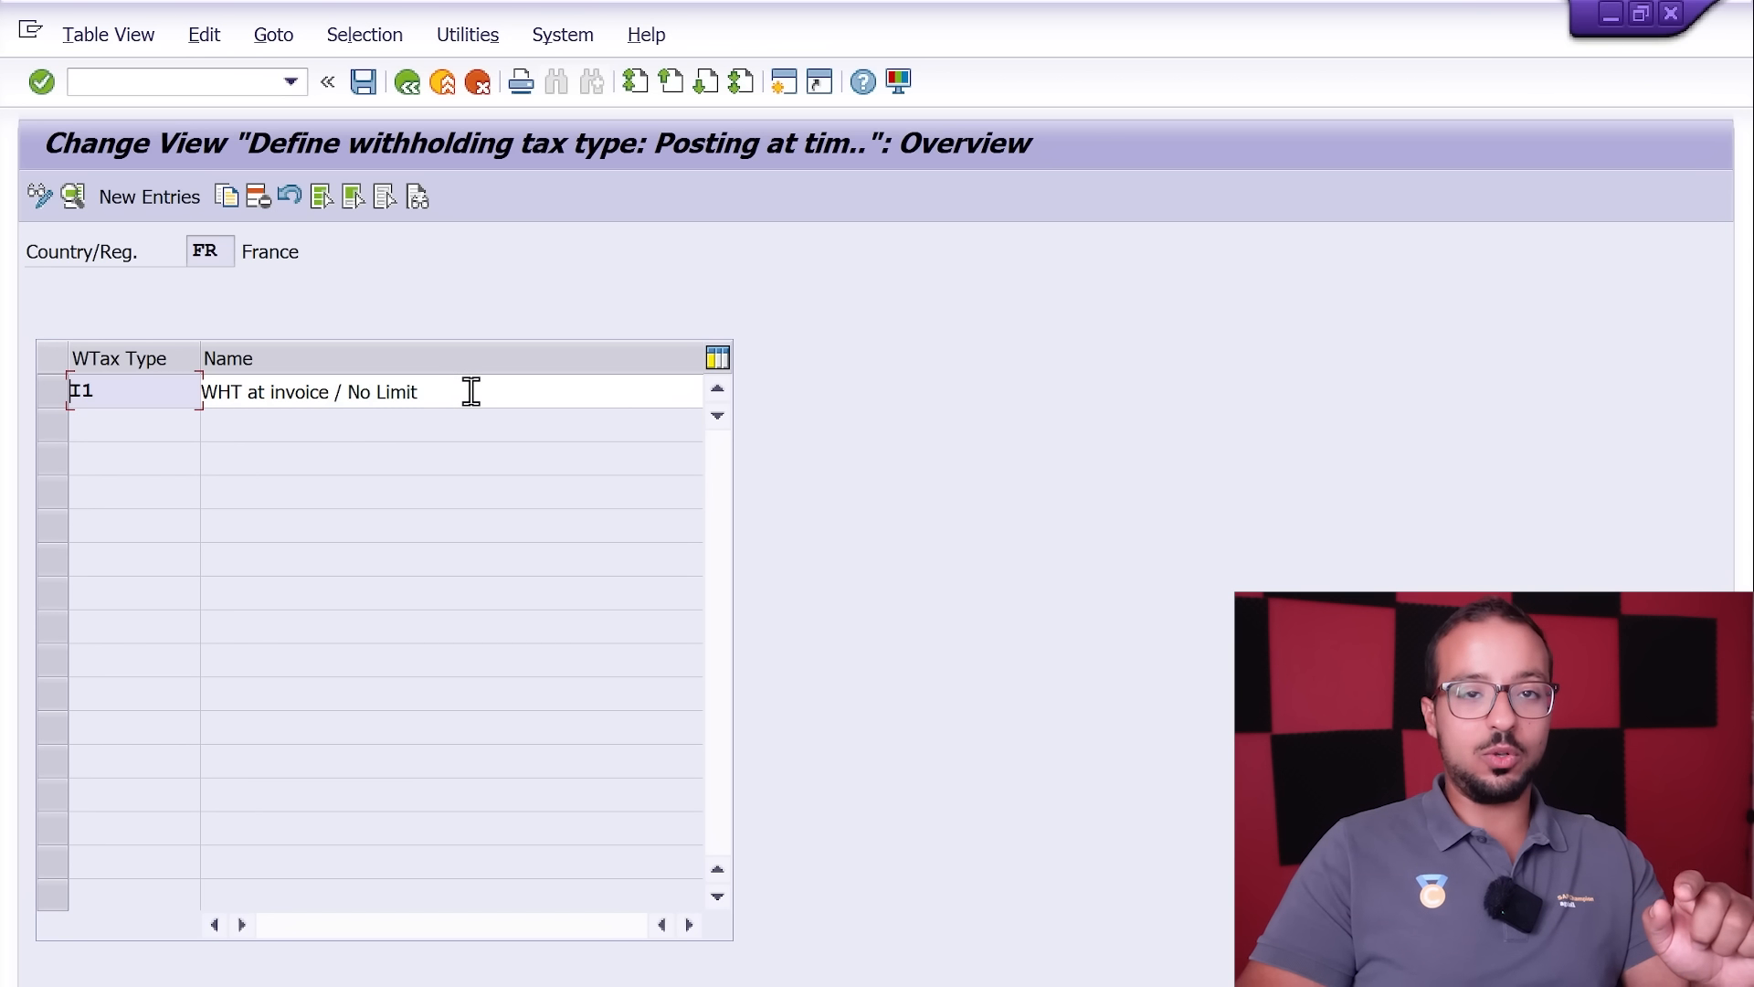
double_click(149, 395)
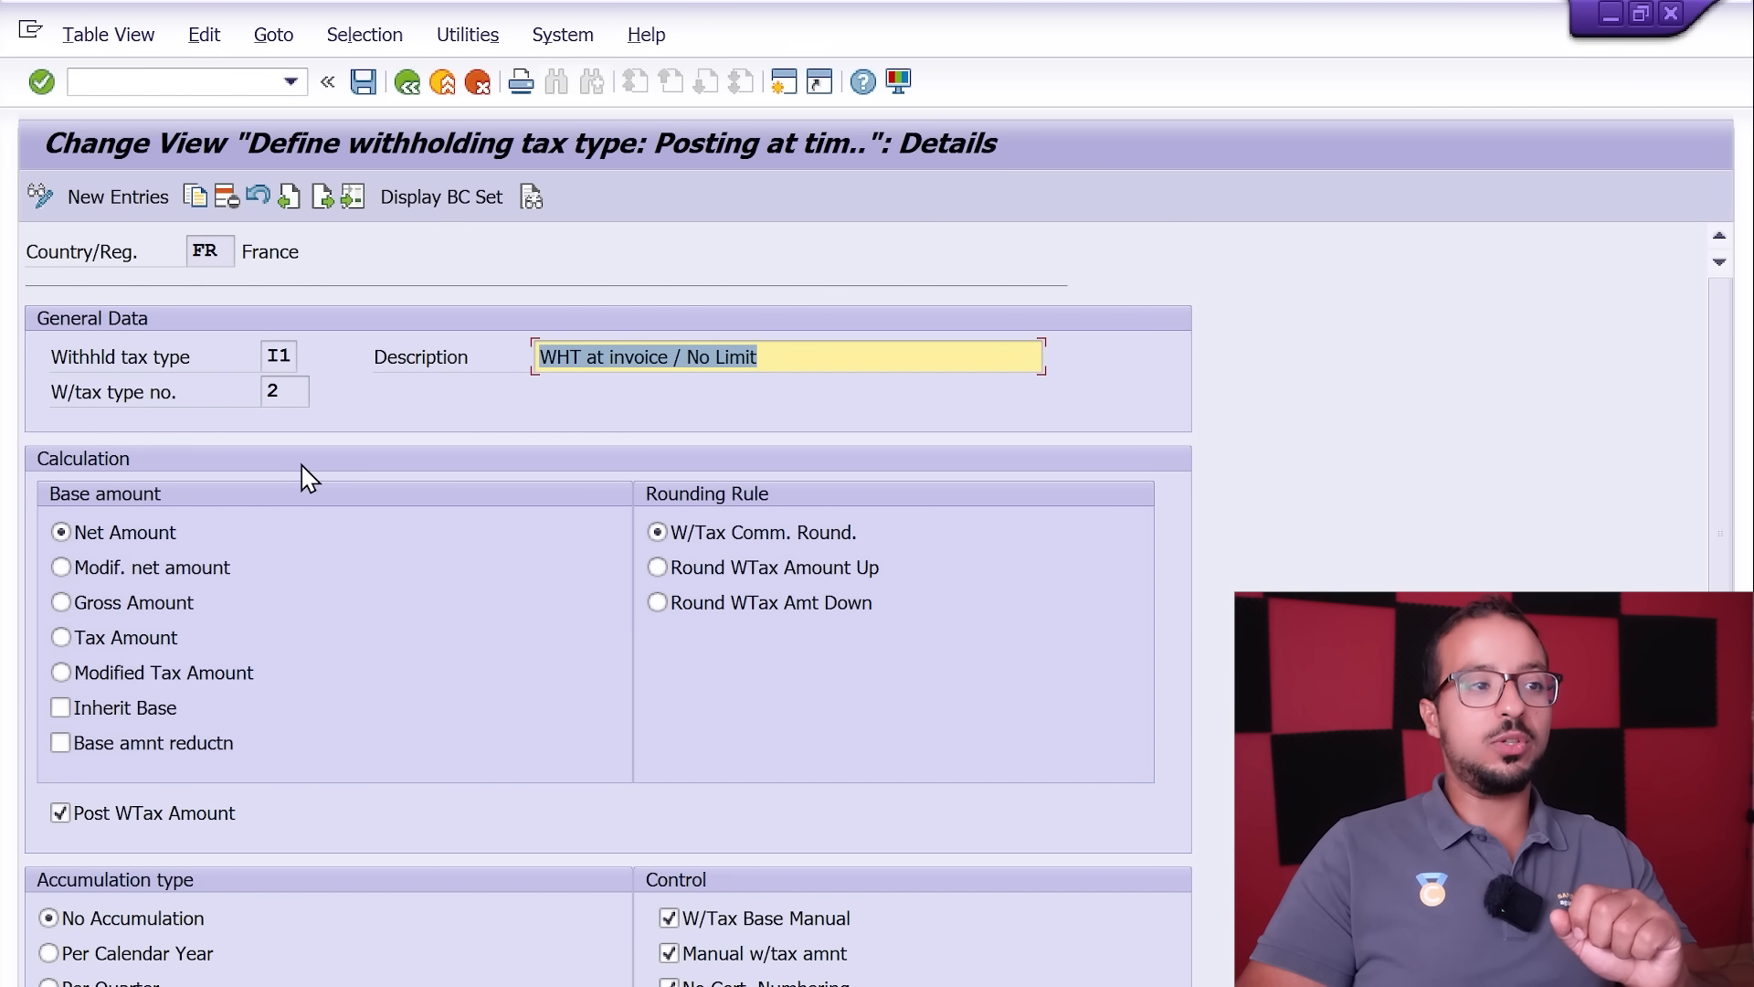
Step: Review the base amount, rounding, accumulation and control settings of tax type I1, save, and return to the implementation guide
scroll(325, 454, down, 1)
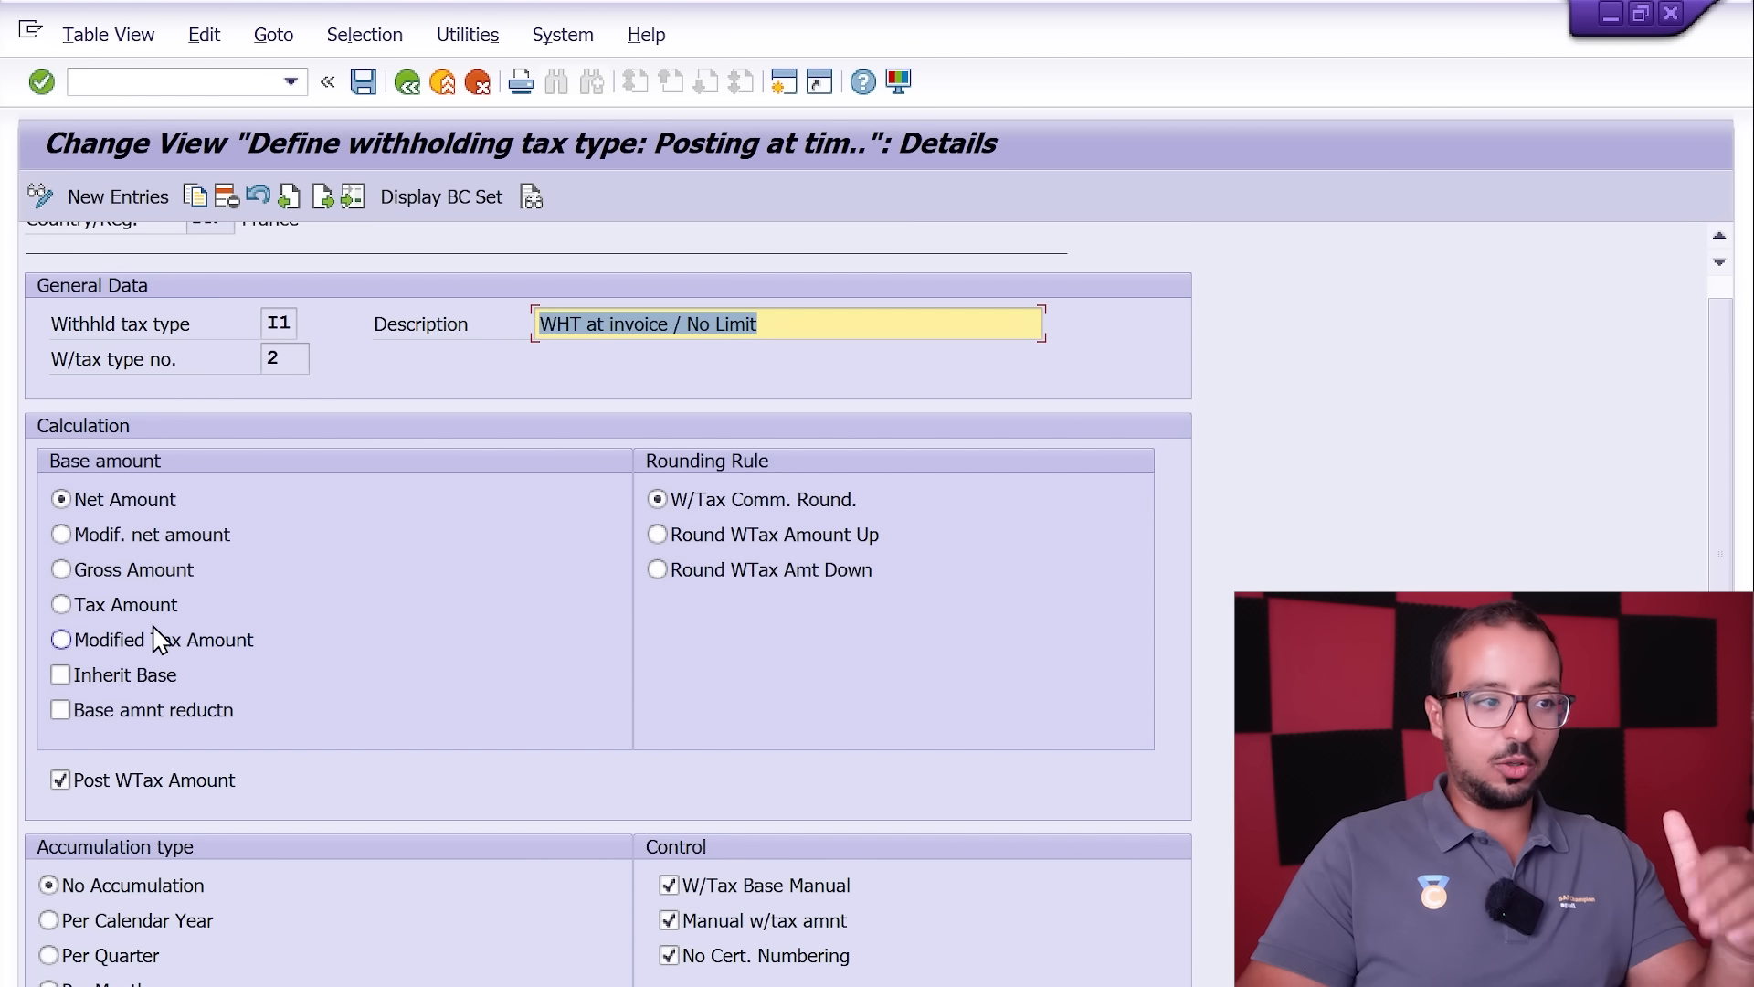
scroll(852, 526, down, 3)
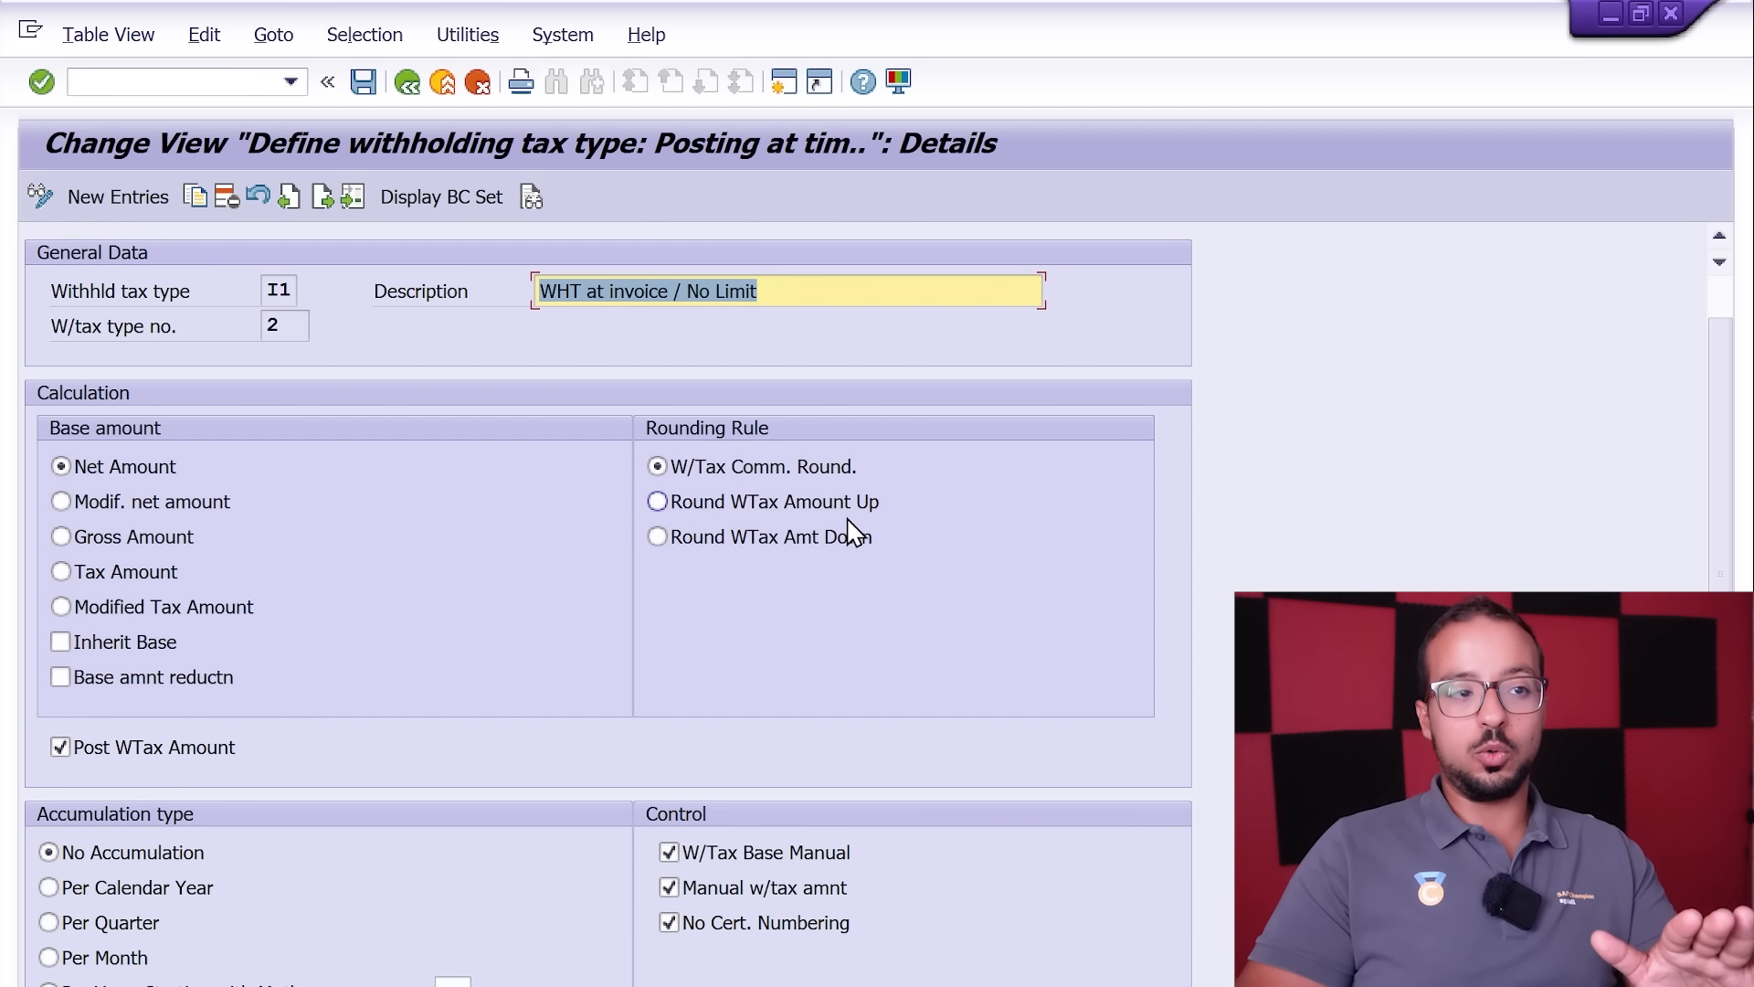
scroll(672, 617, down, 1)
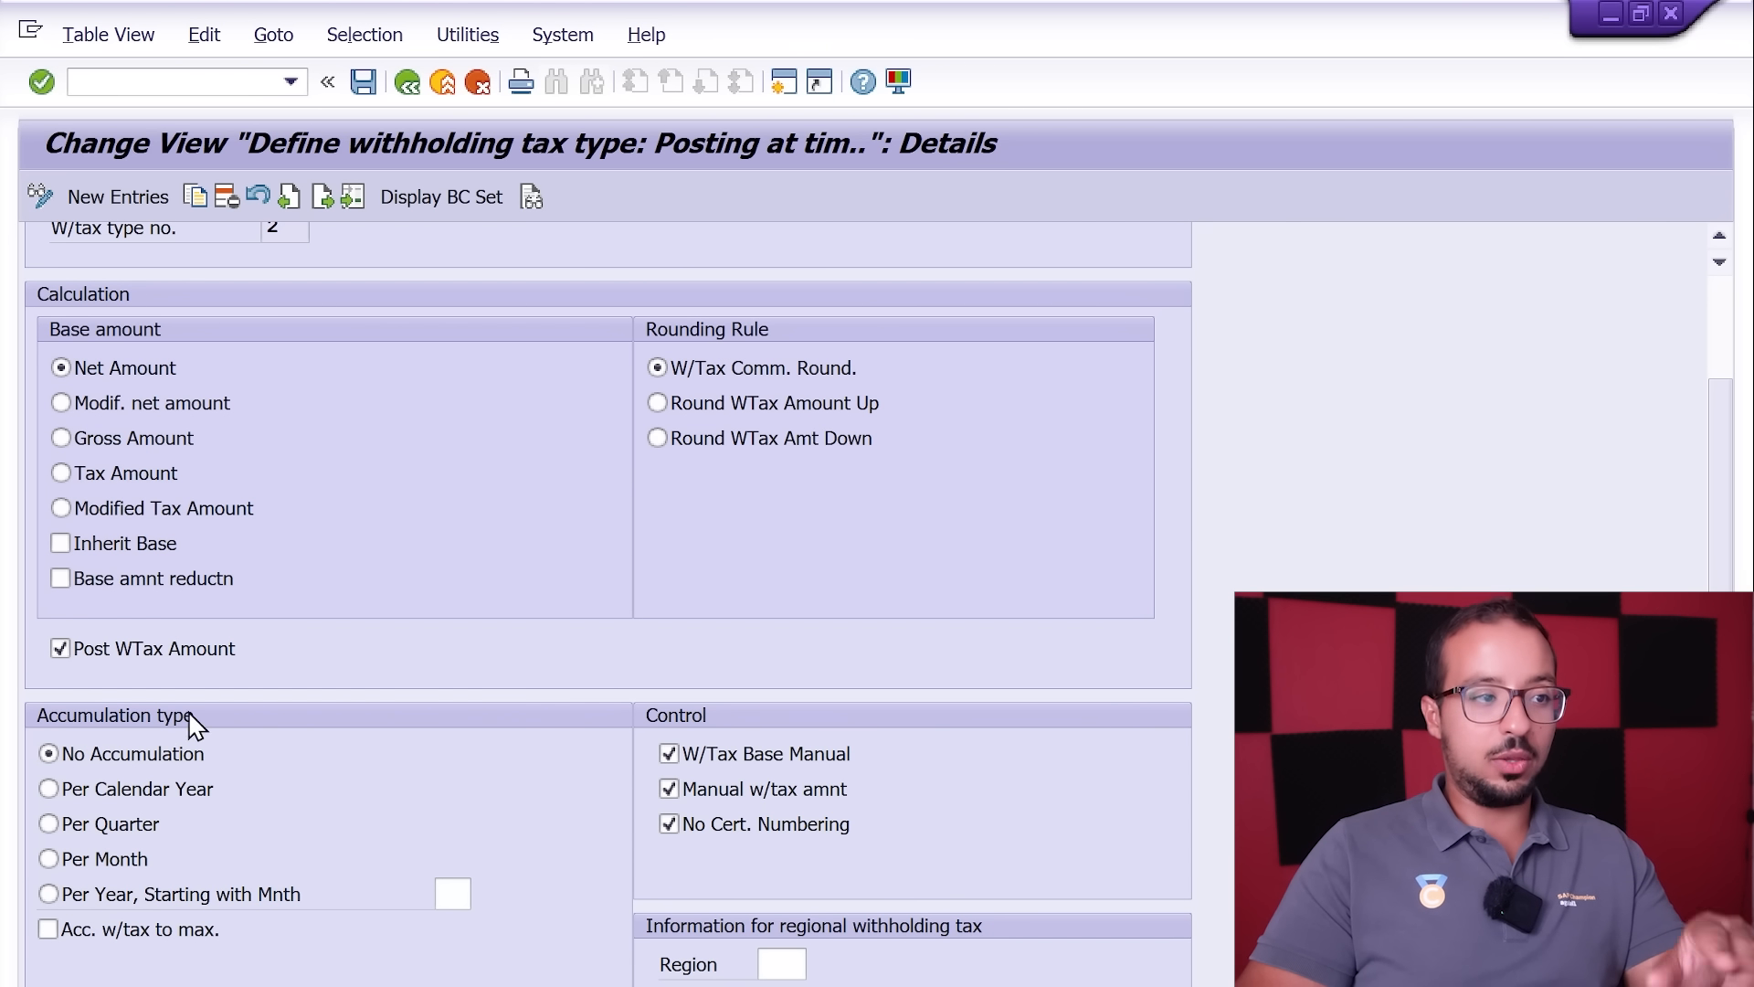
scroll(141, 685, down, 6)
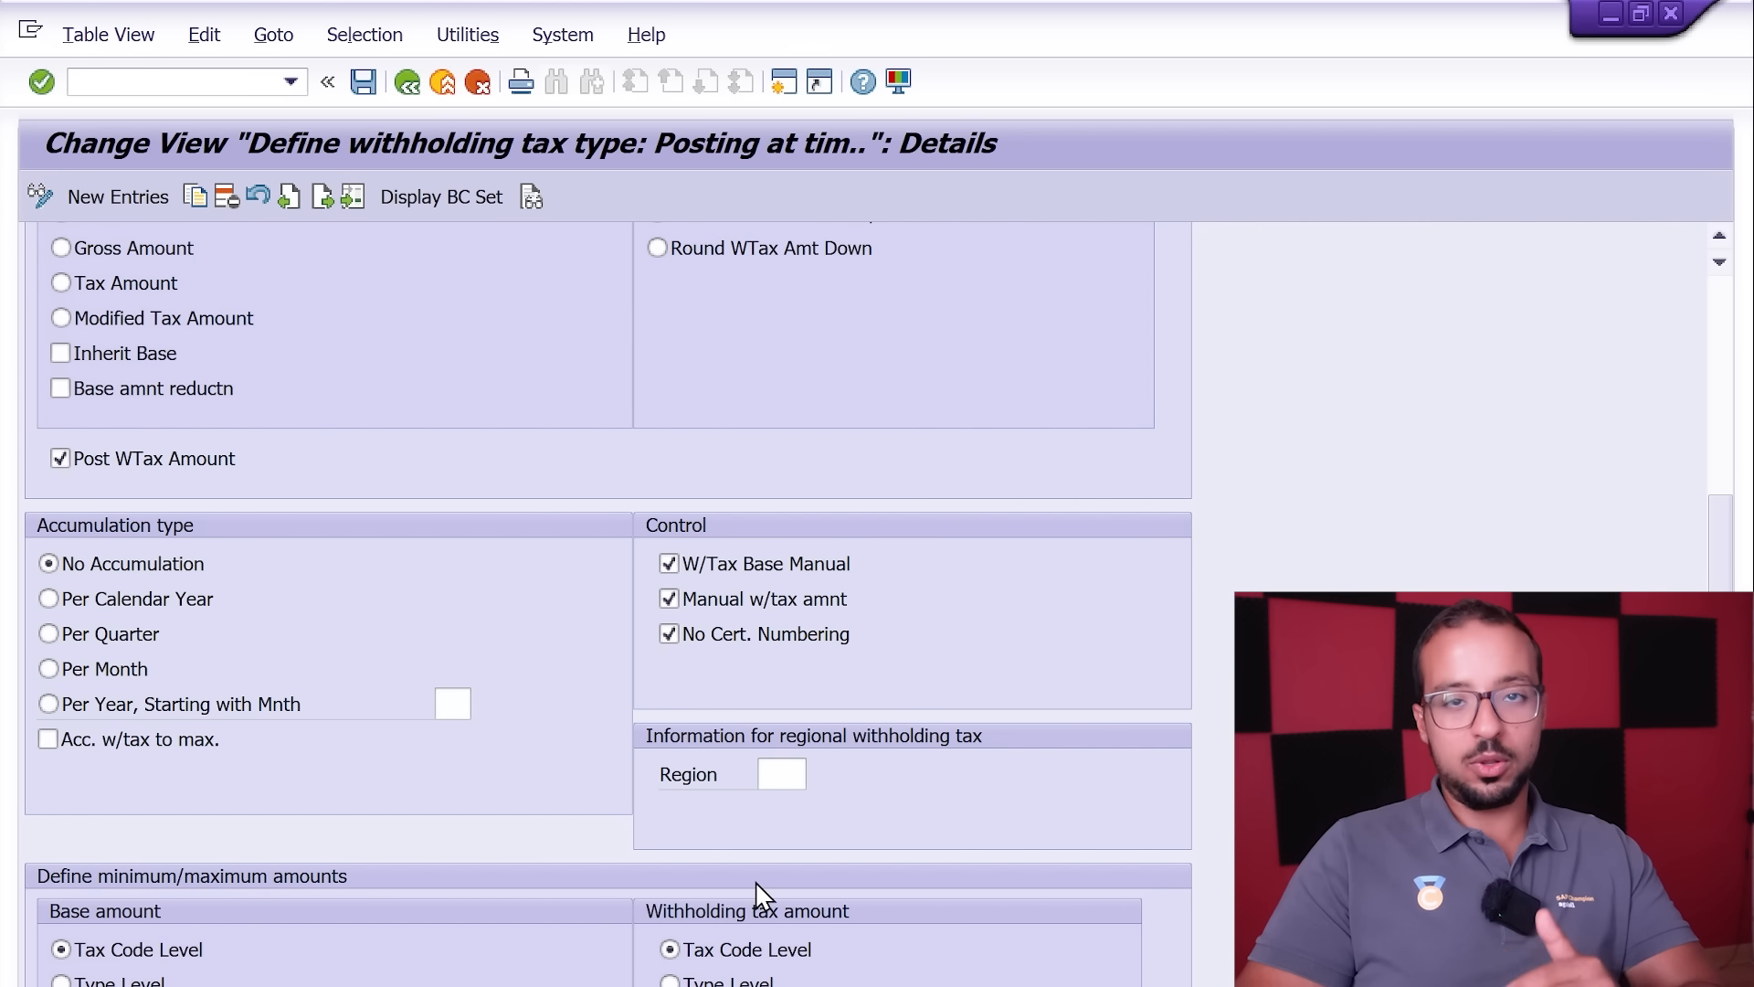
click(362, 82)
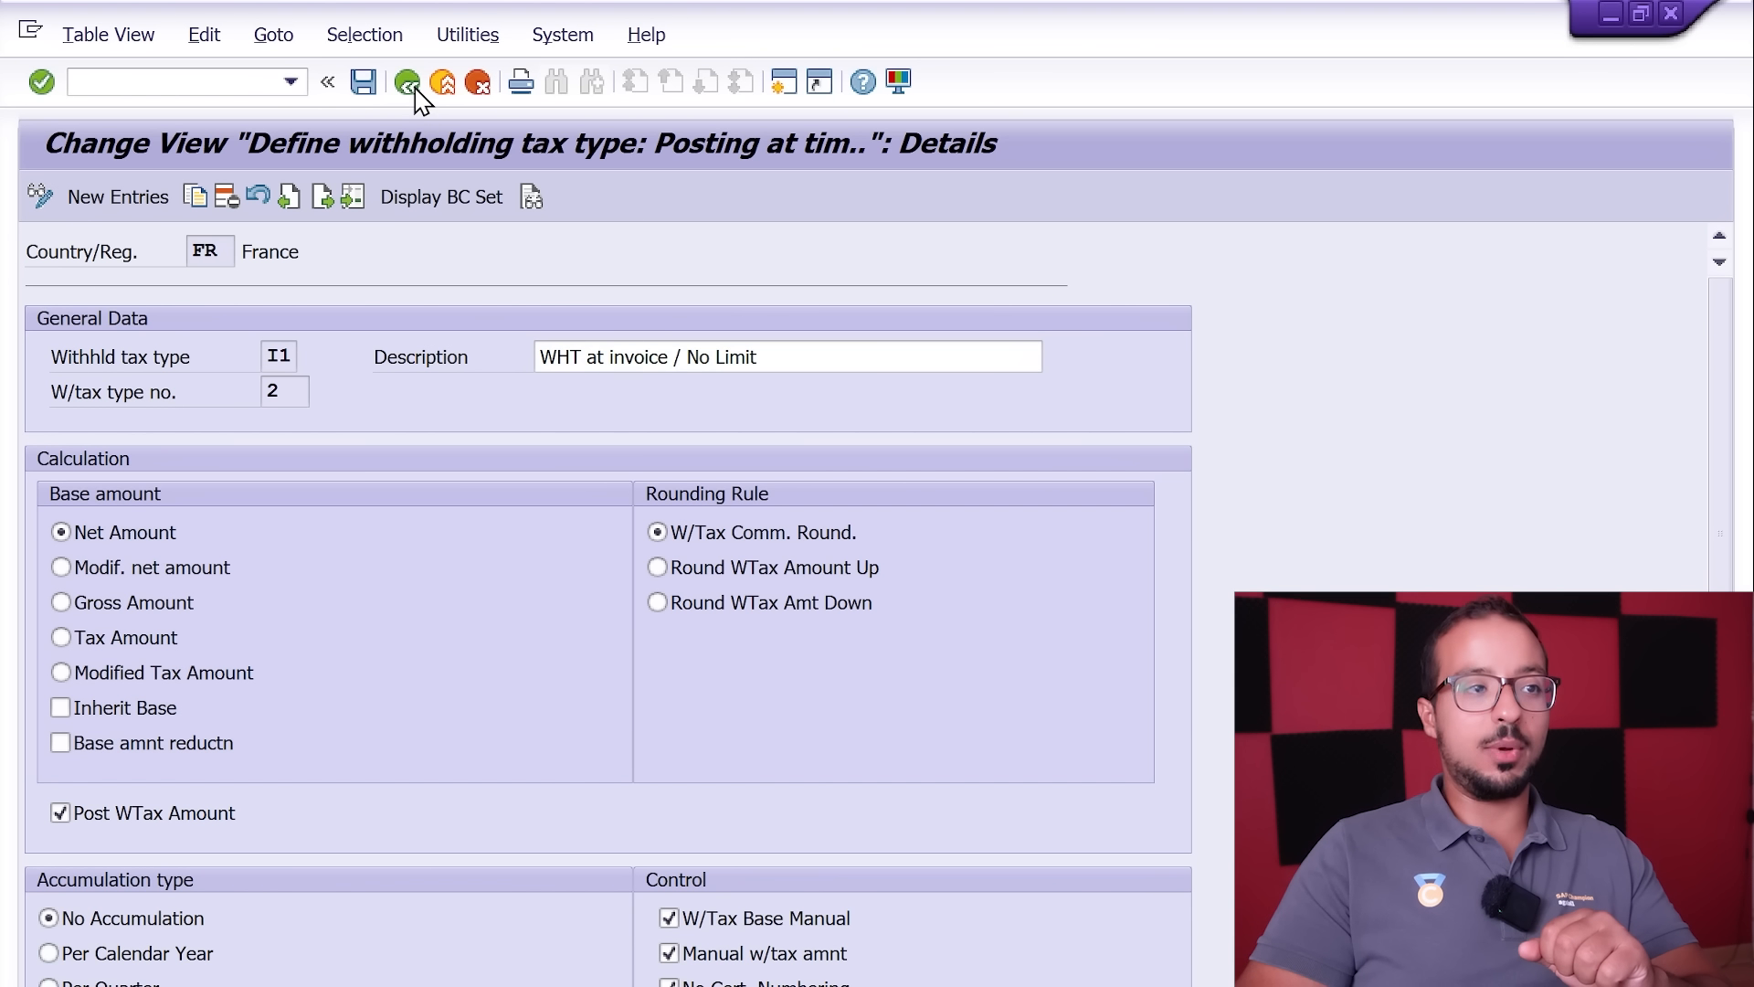
click(407, 83)
click(408, 84)
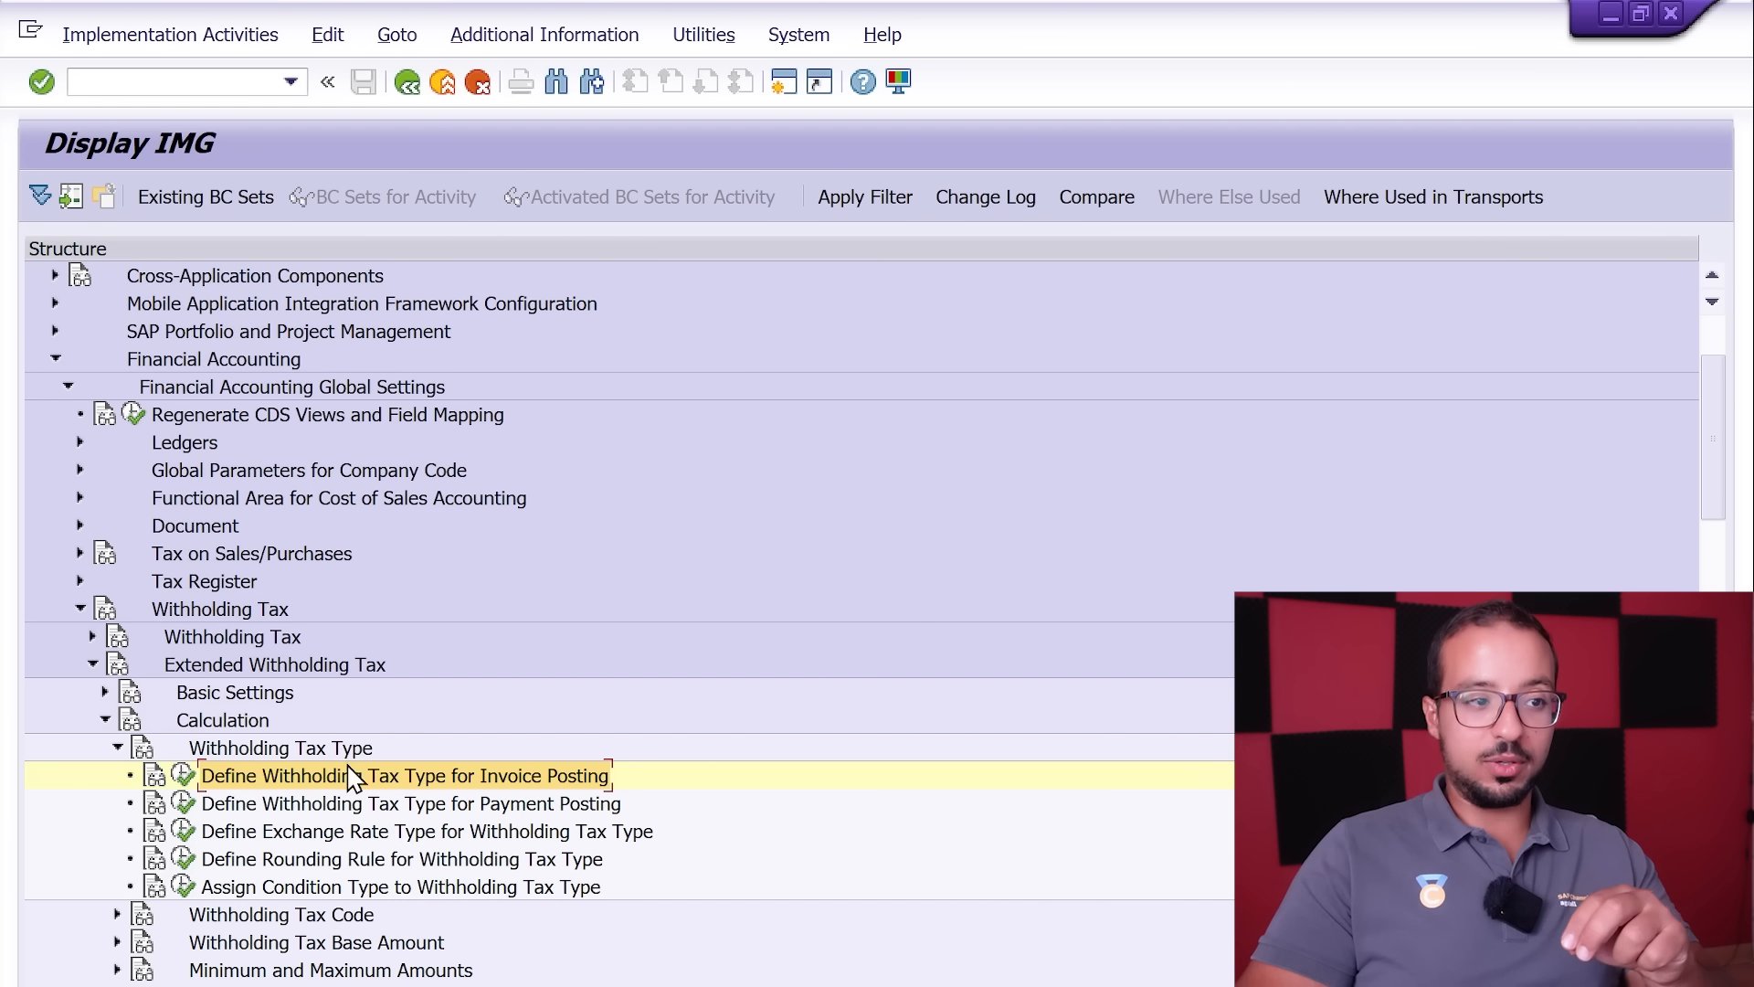
Step: Open Define Withholding Tax Codes for country FR and display the details of code 10 for tax type I1
scroll(375, 770, down, 2)
scroll(375, 769, down, 2)
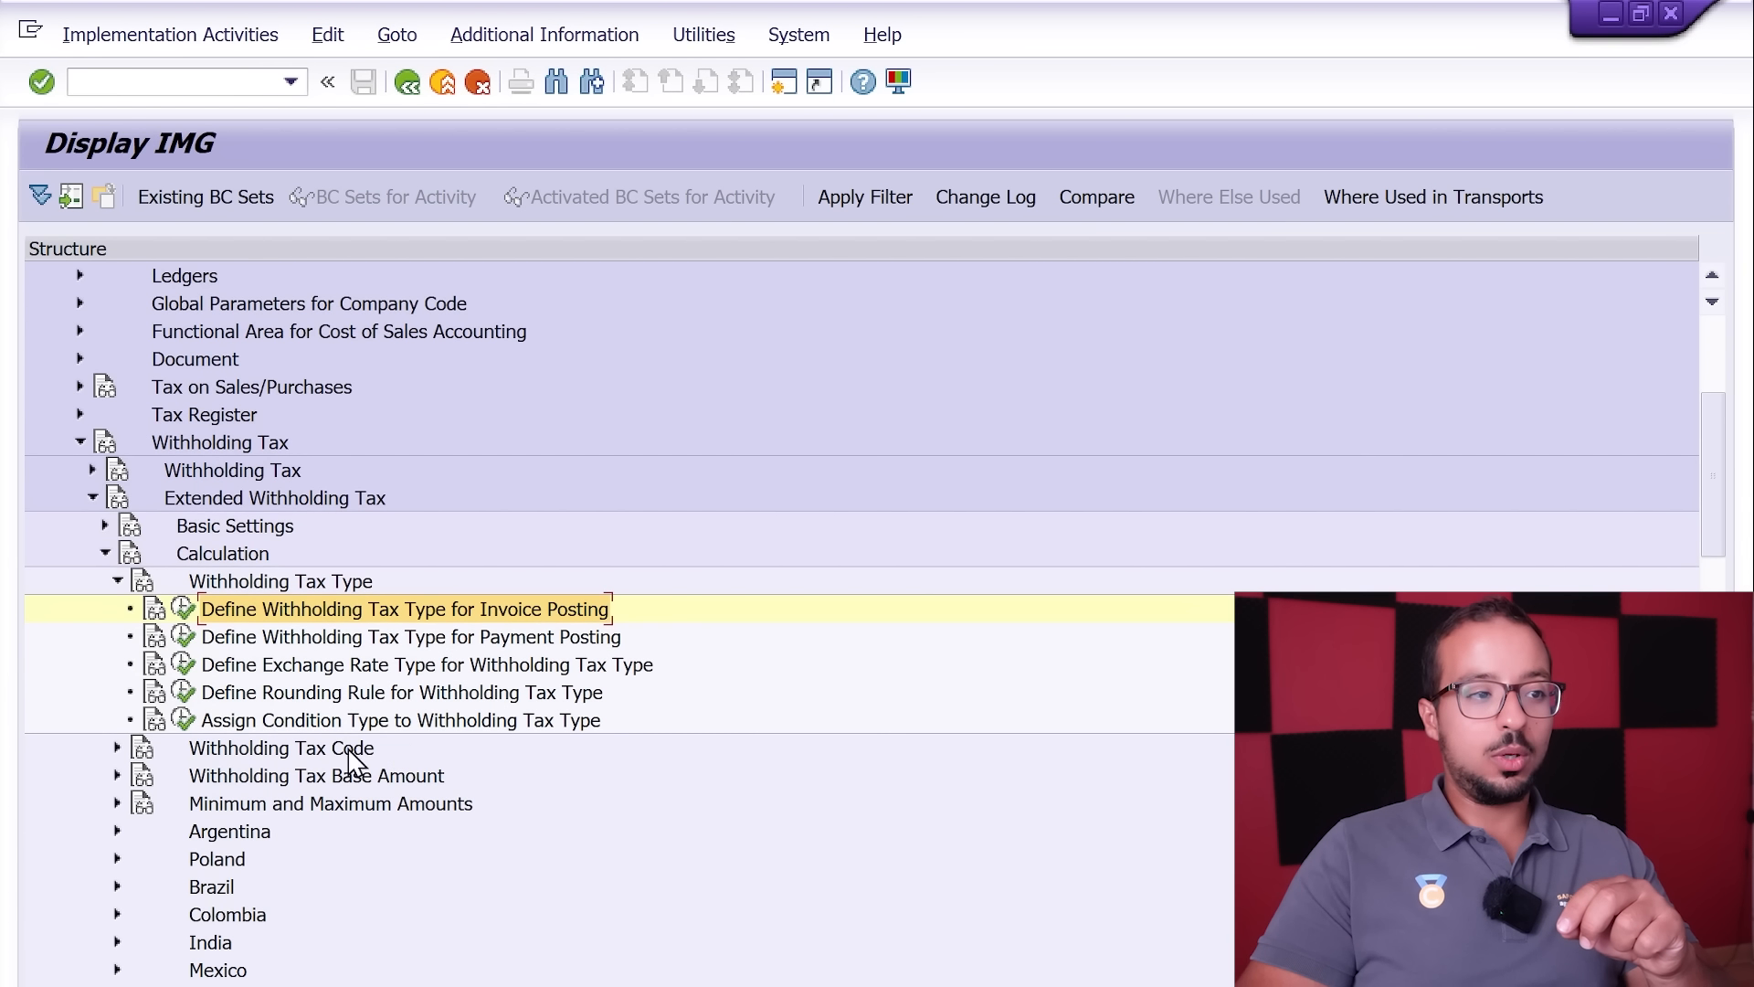
click(117, 749)
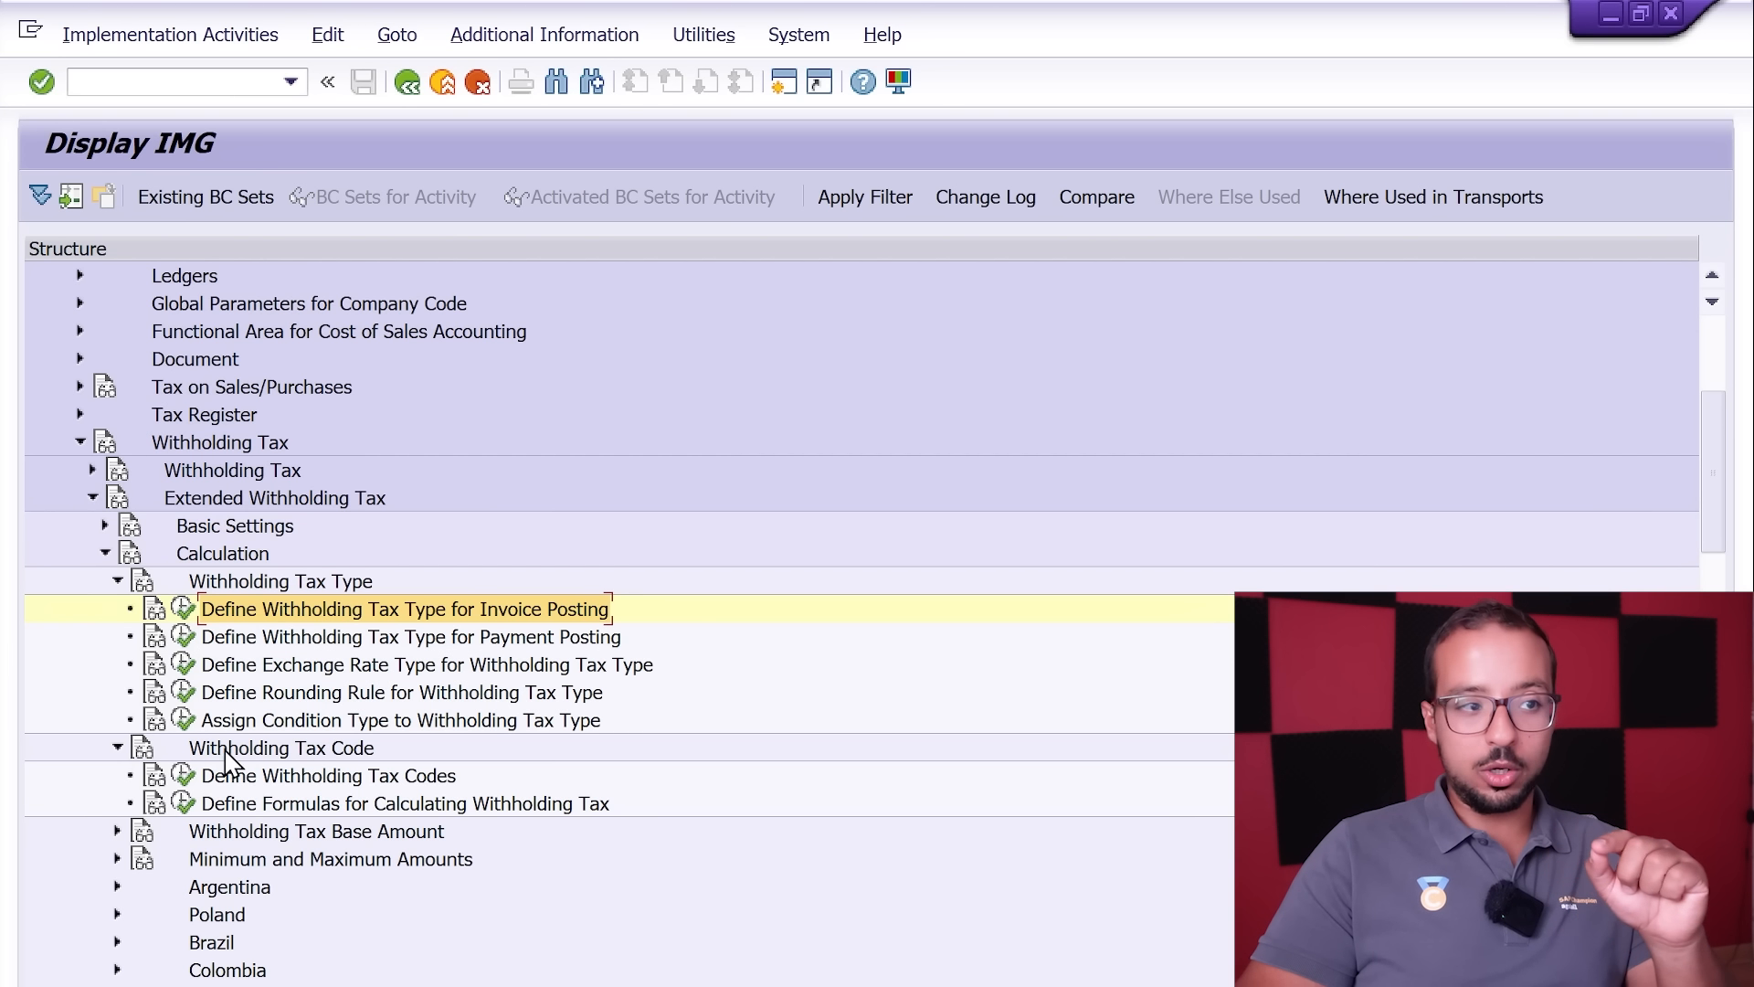
click(185, 777)
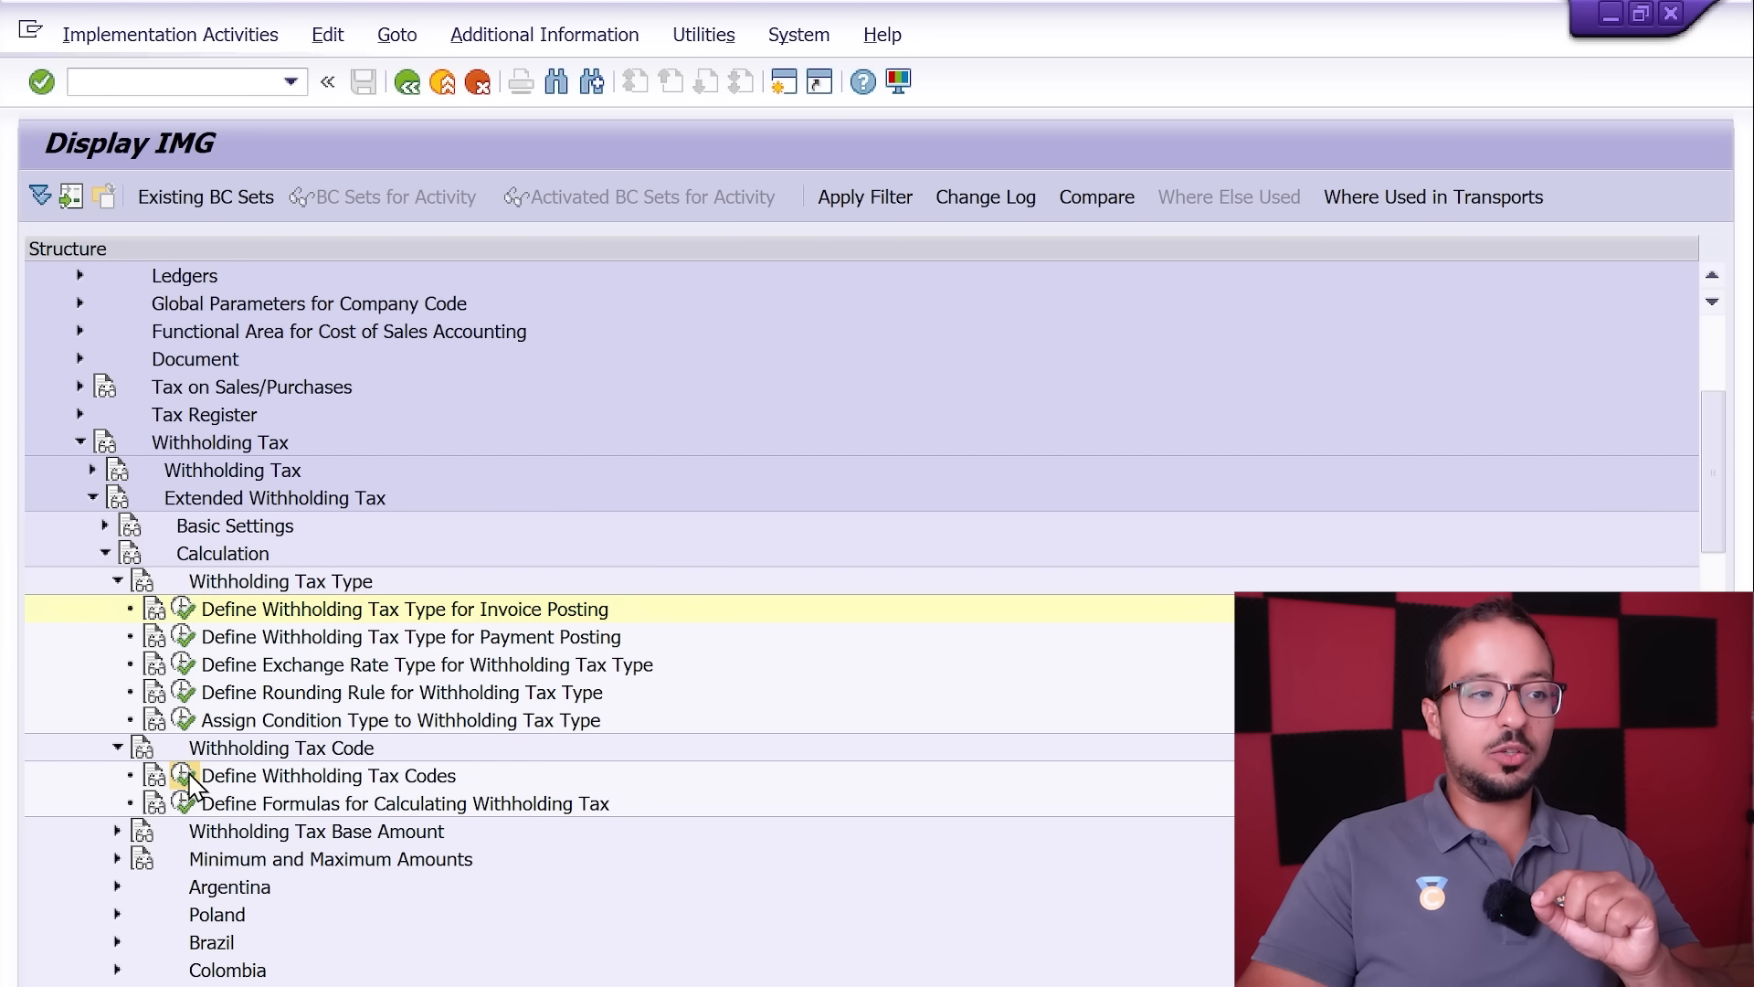
click(299, 538)
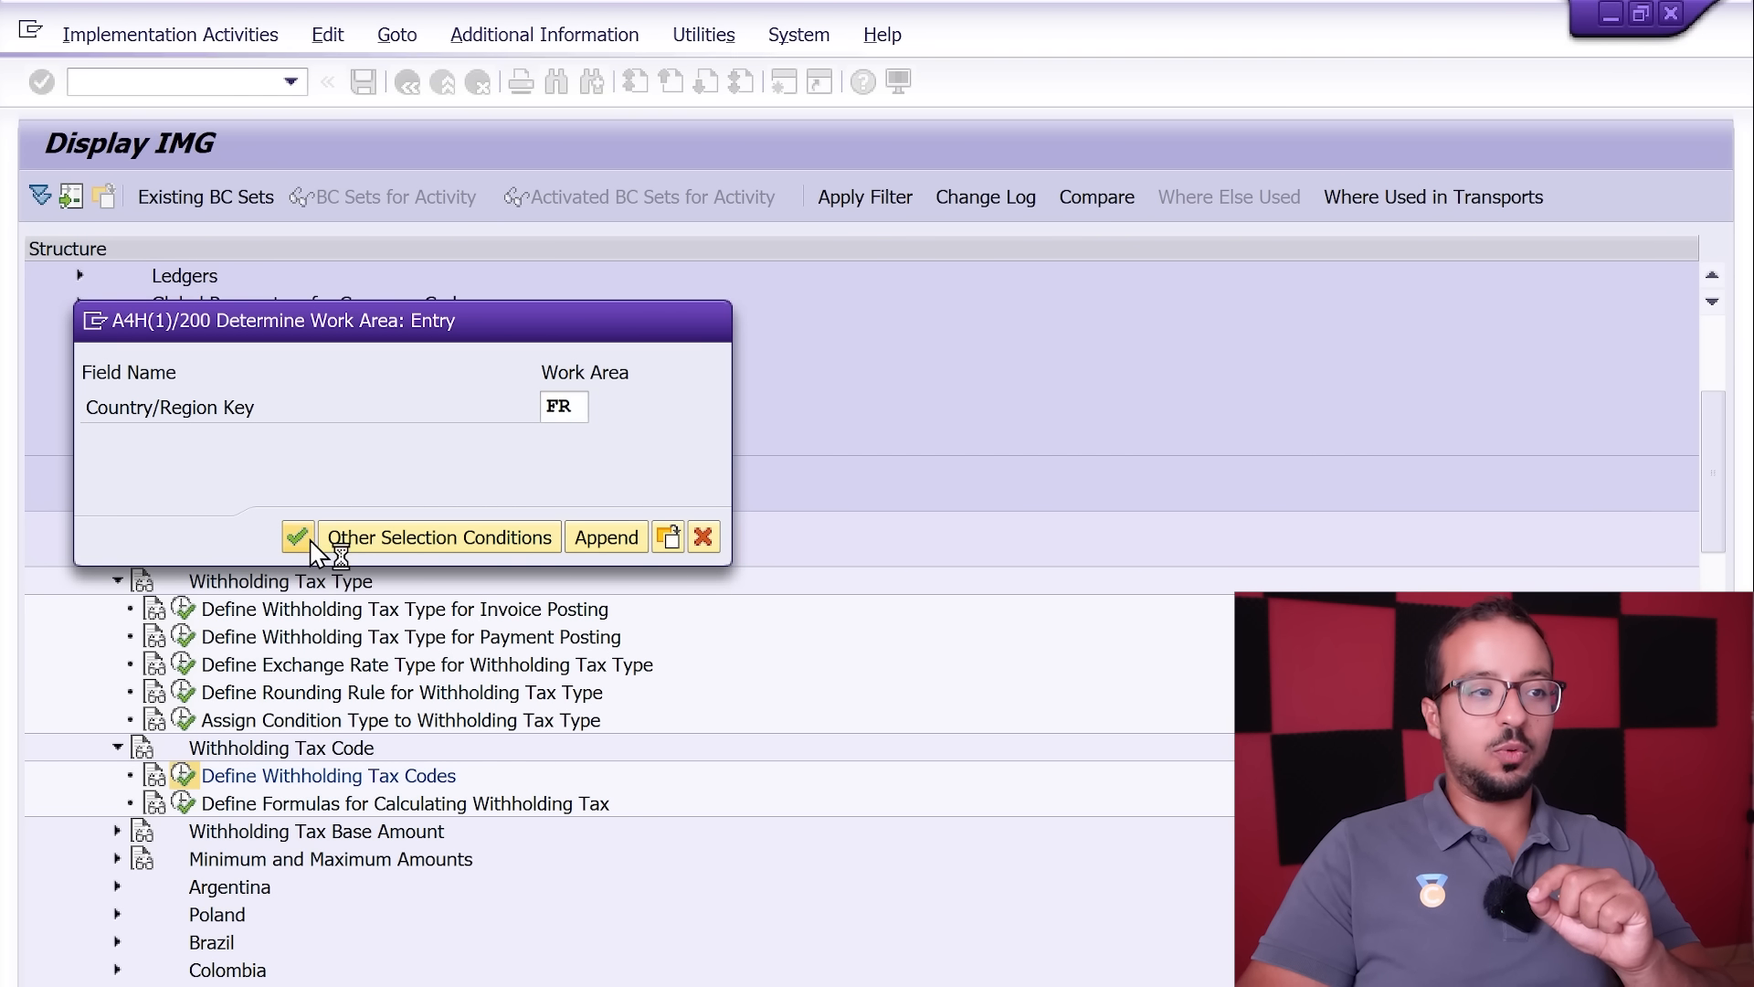
click(61, 393)
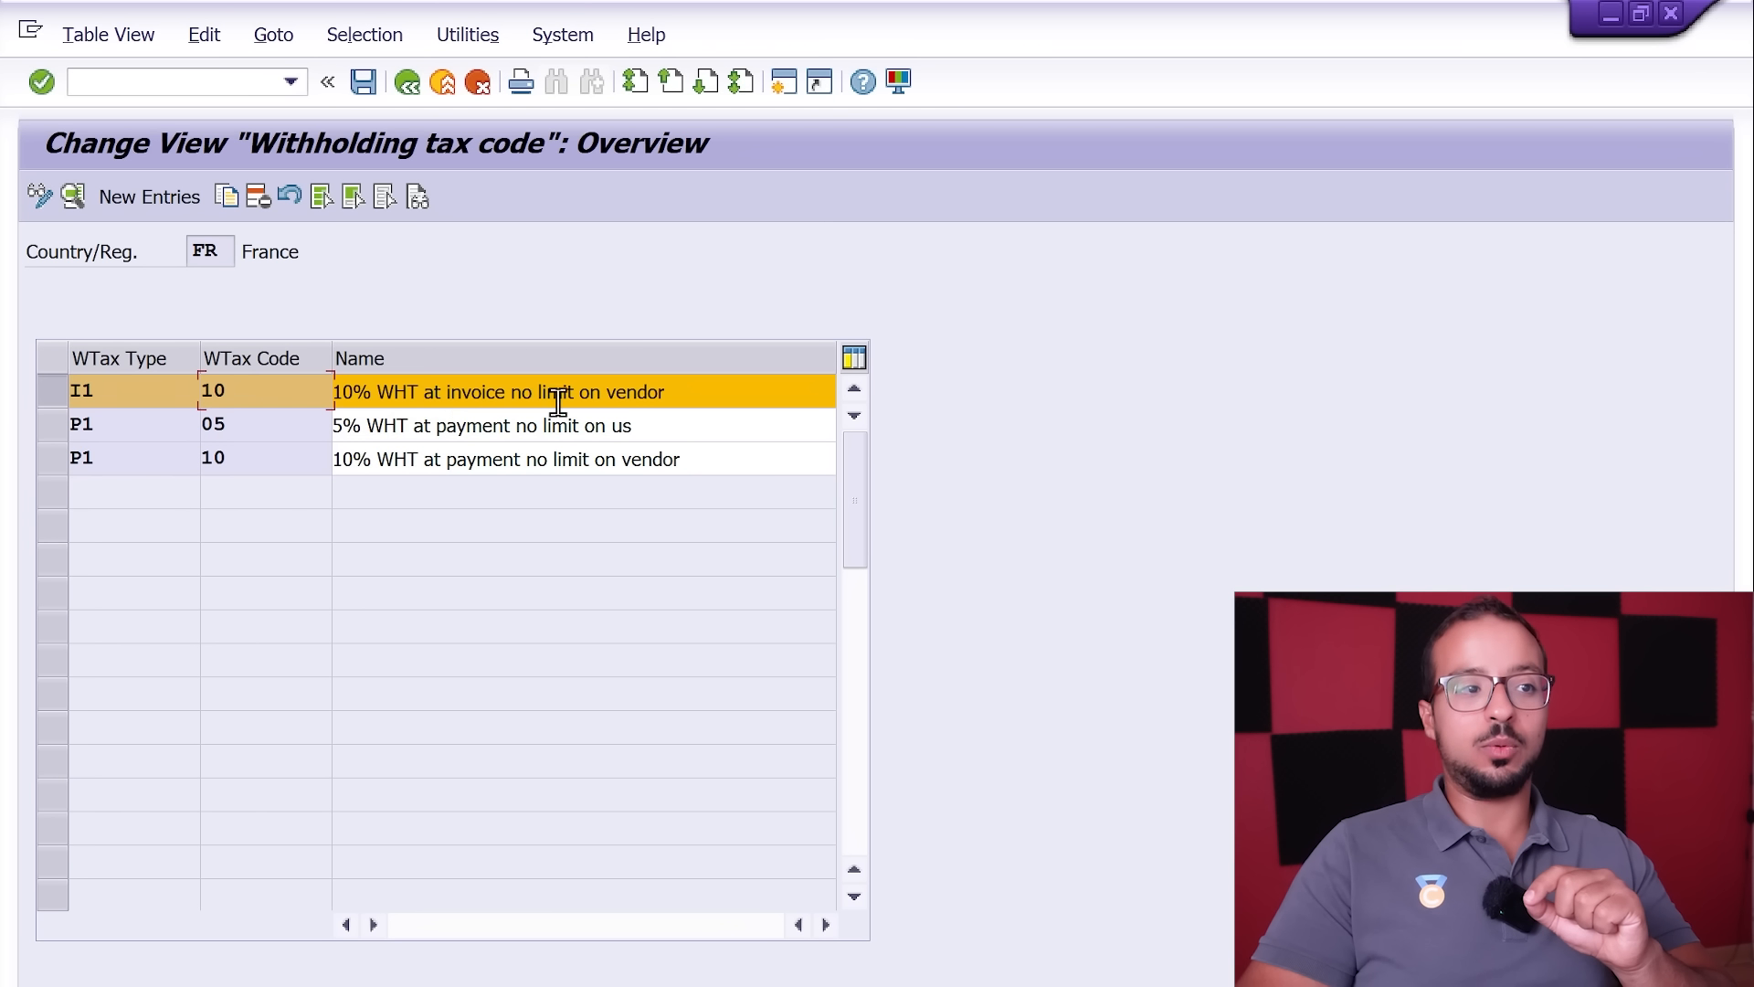
double_click(264, 393)
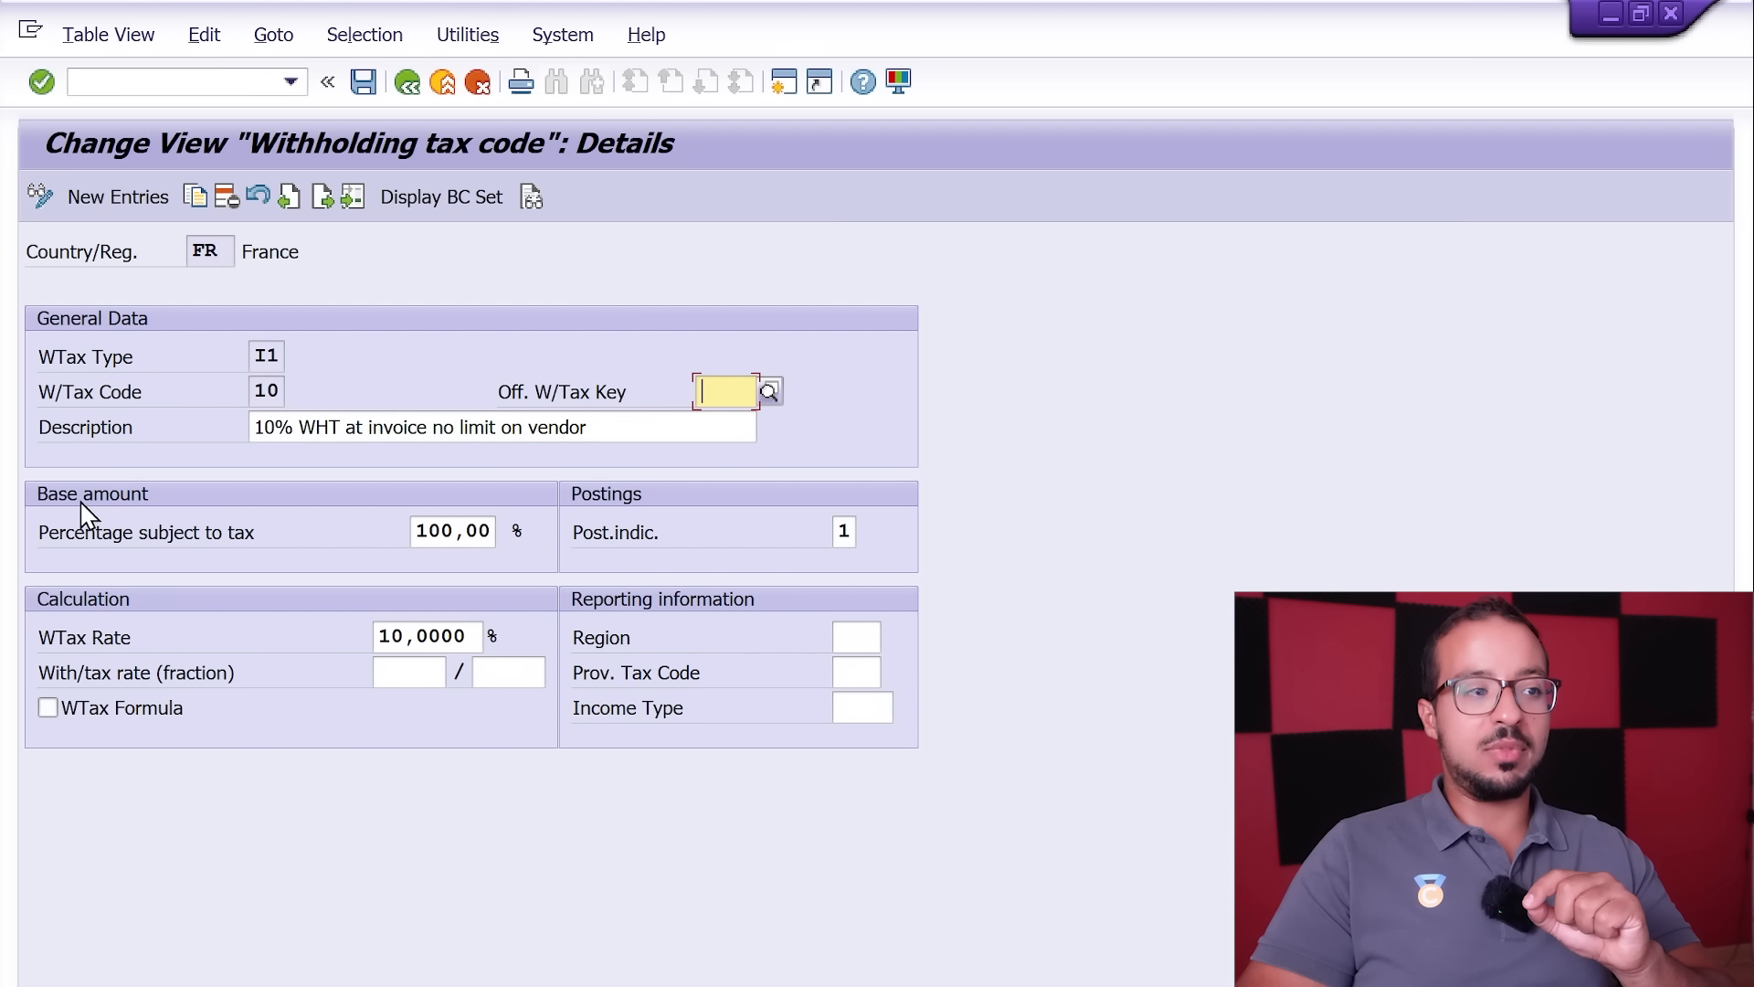
Step: Examine the posting indicator and withholding tax rate of code 10, and return to the implementation guide
click(844, 528)
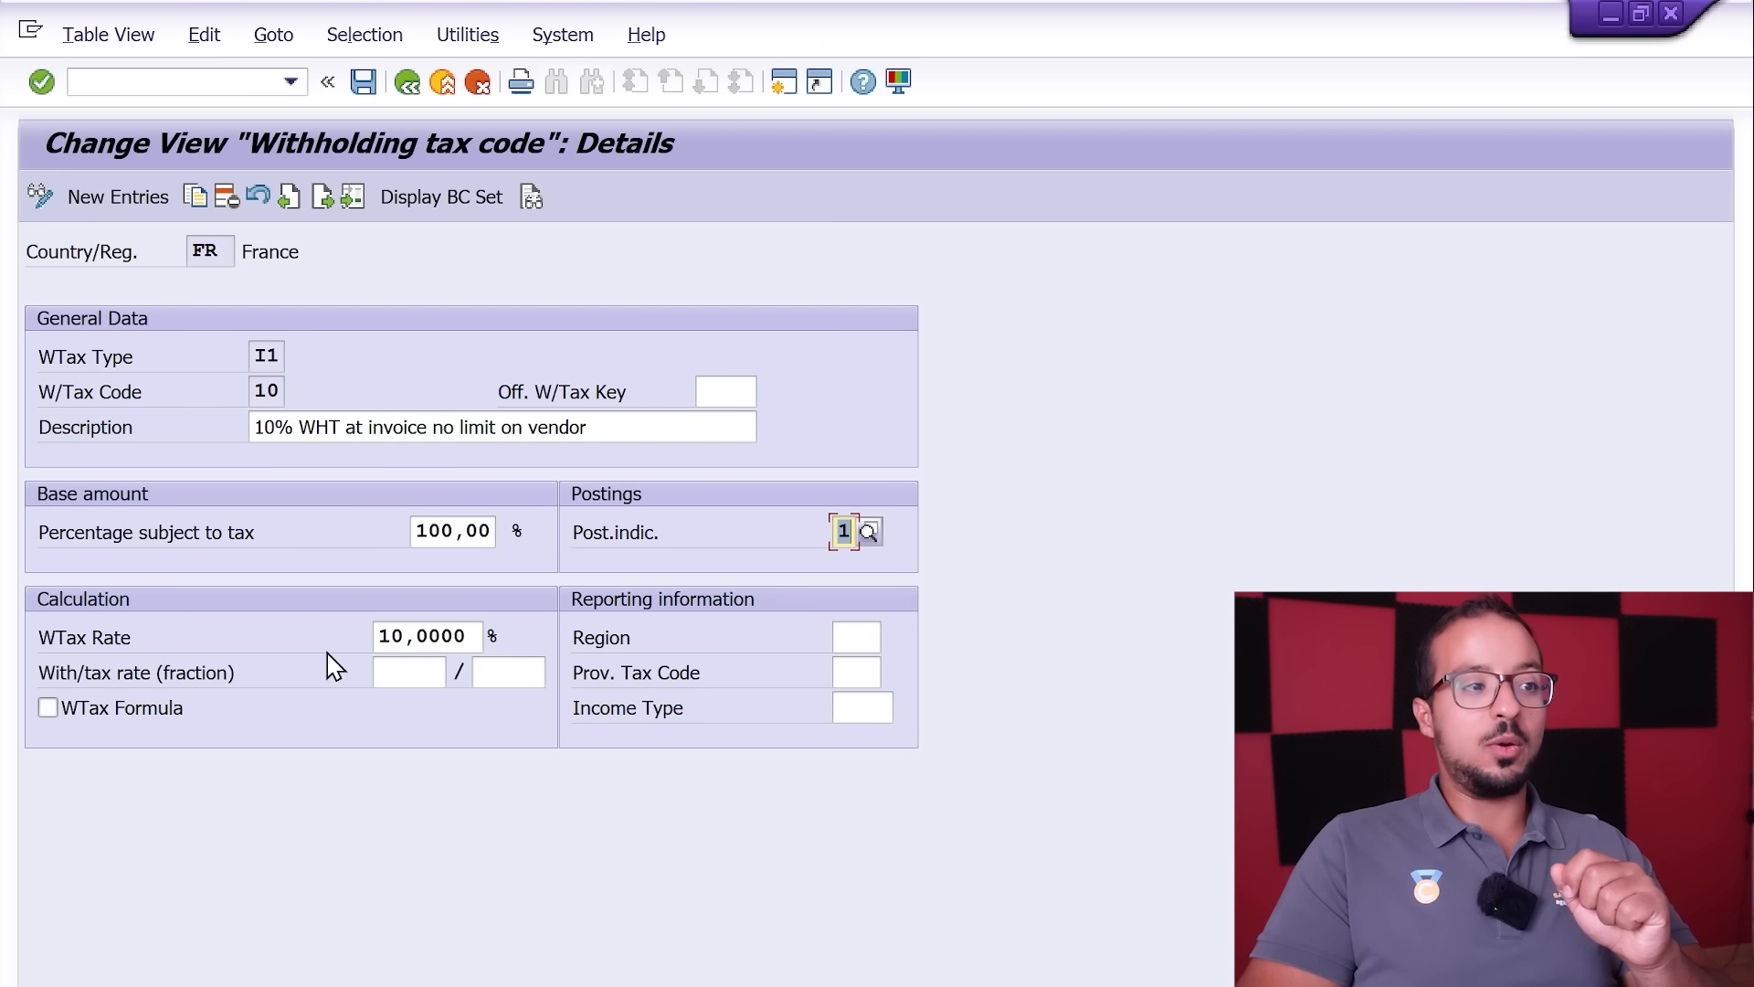
drag(380, 635, 528, 650)
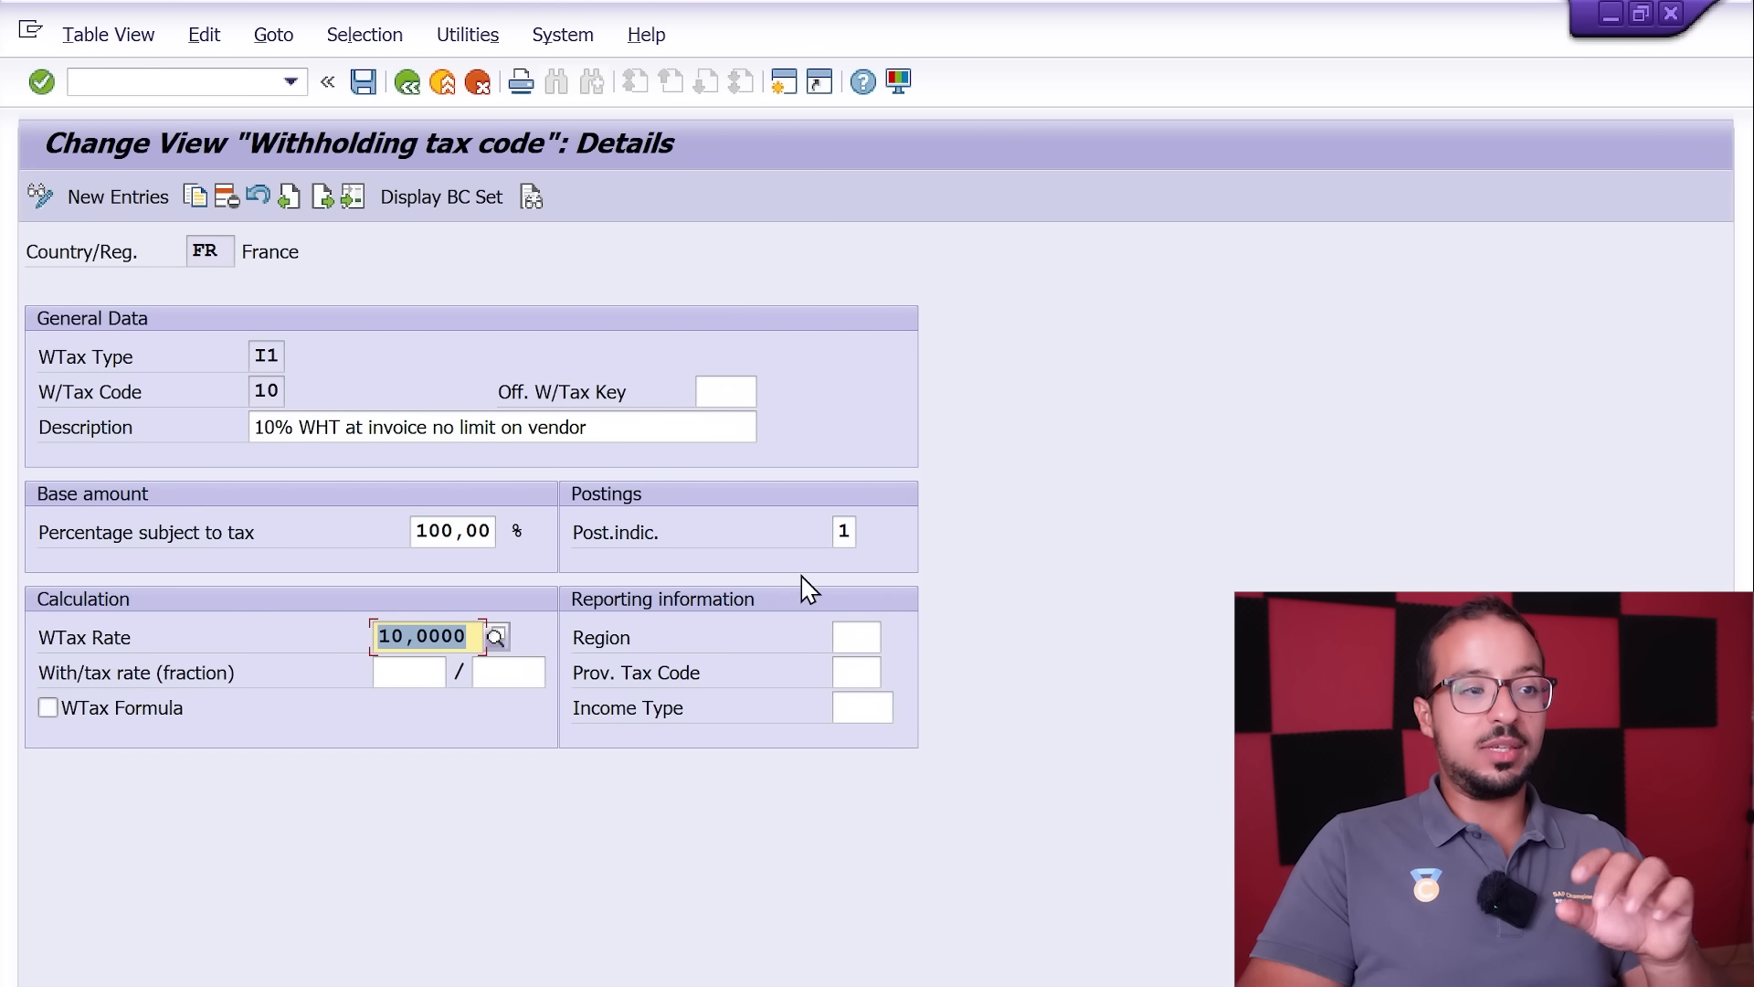
click(844, 533)
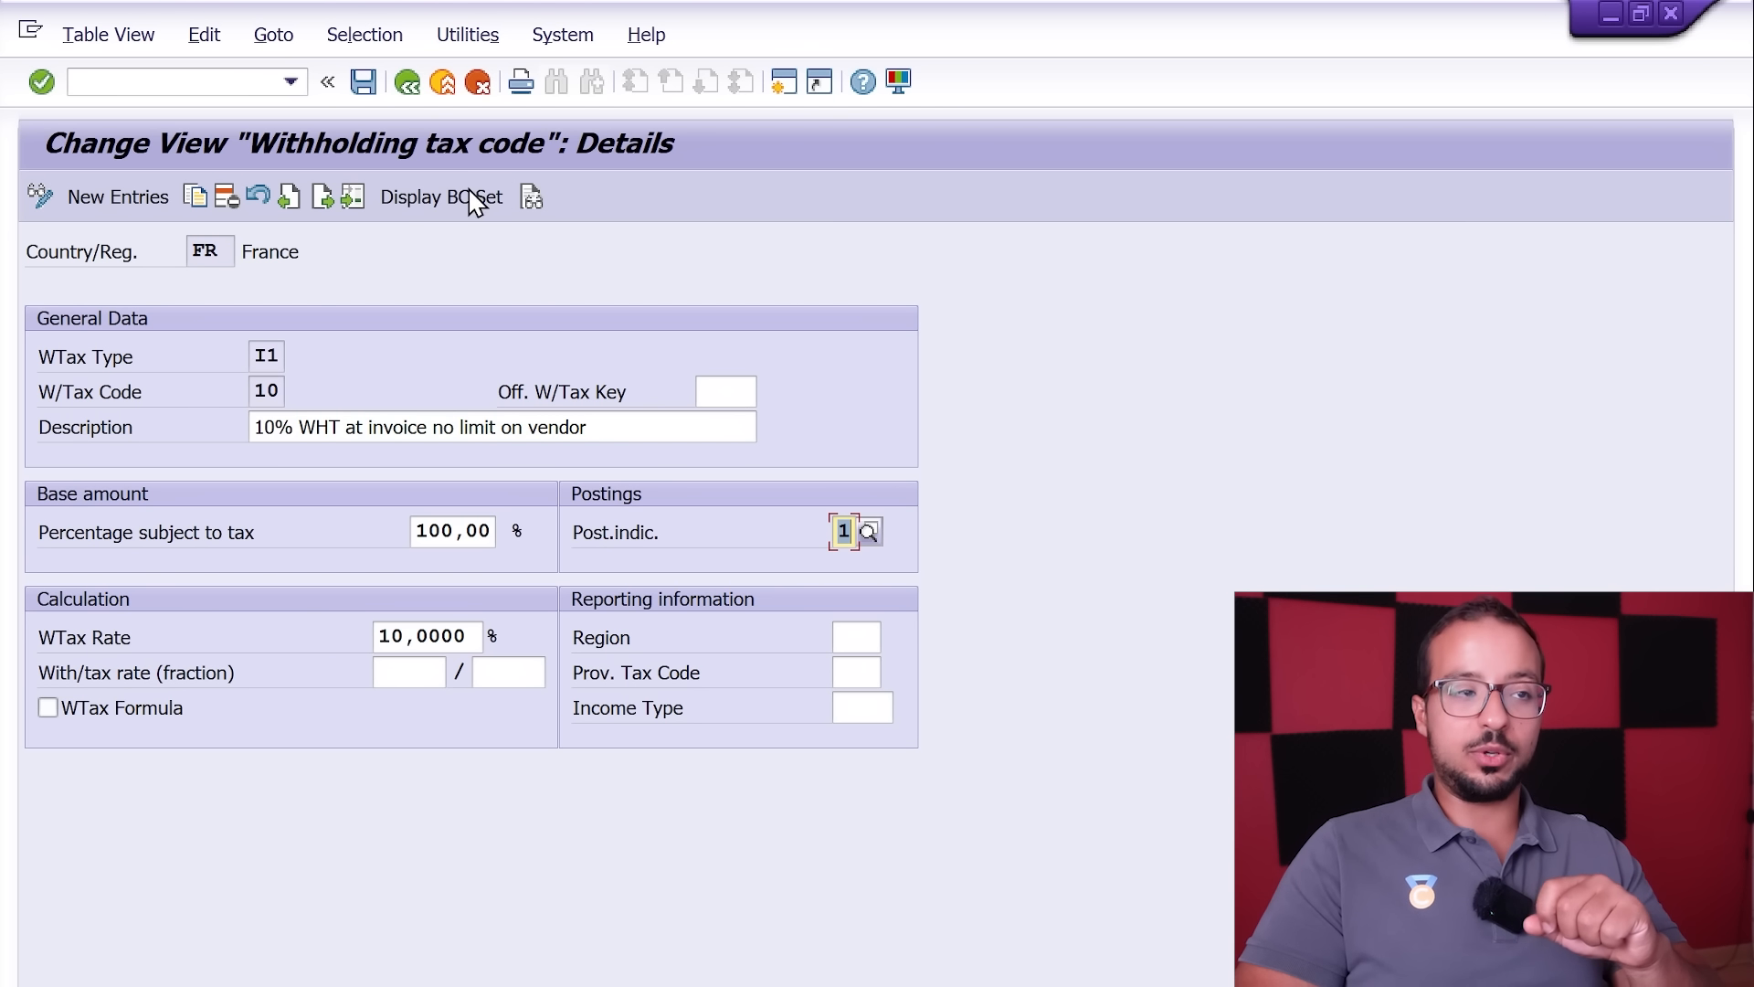
click(407, 83)
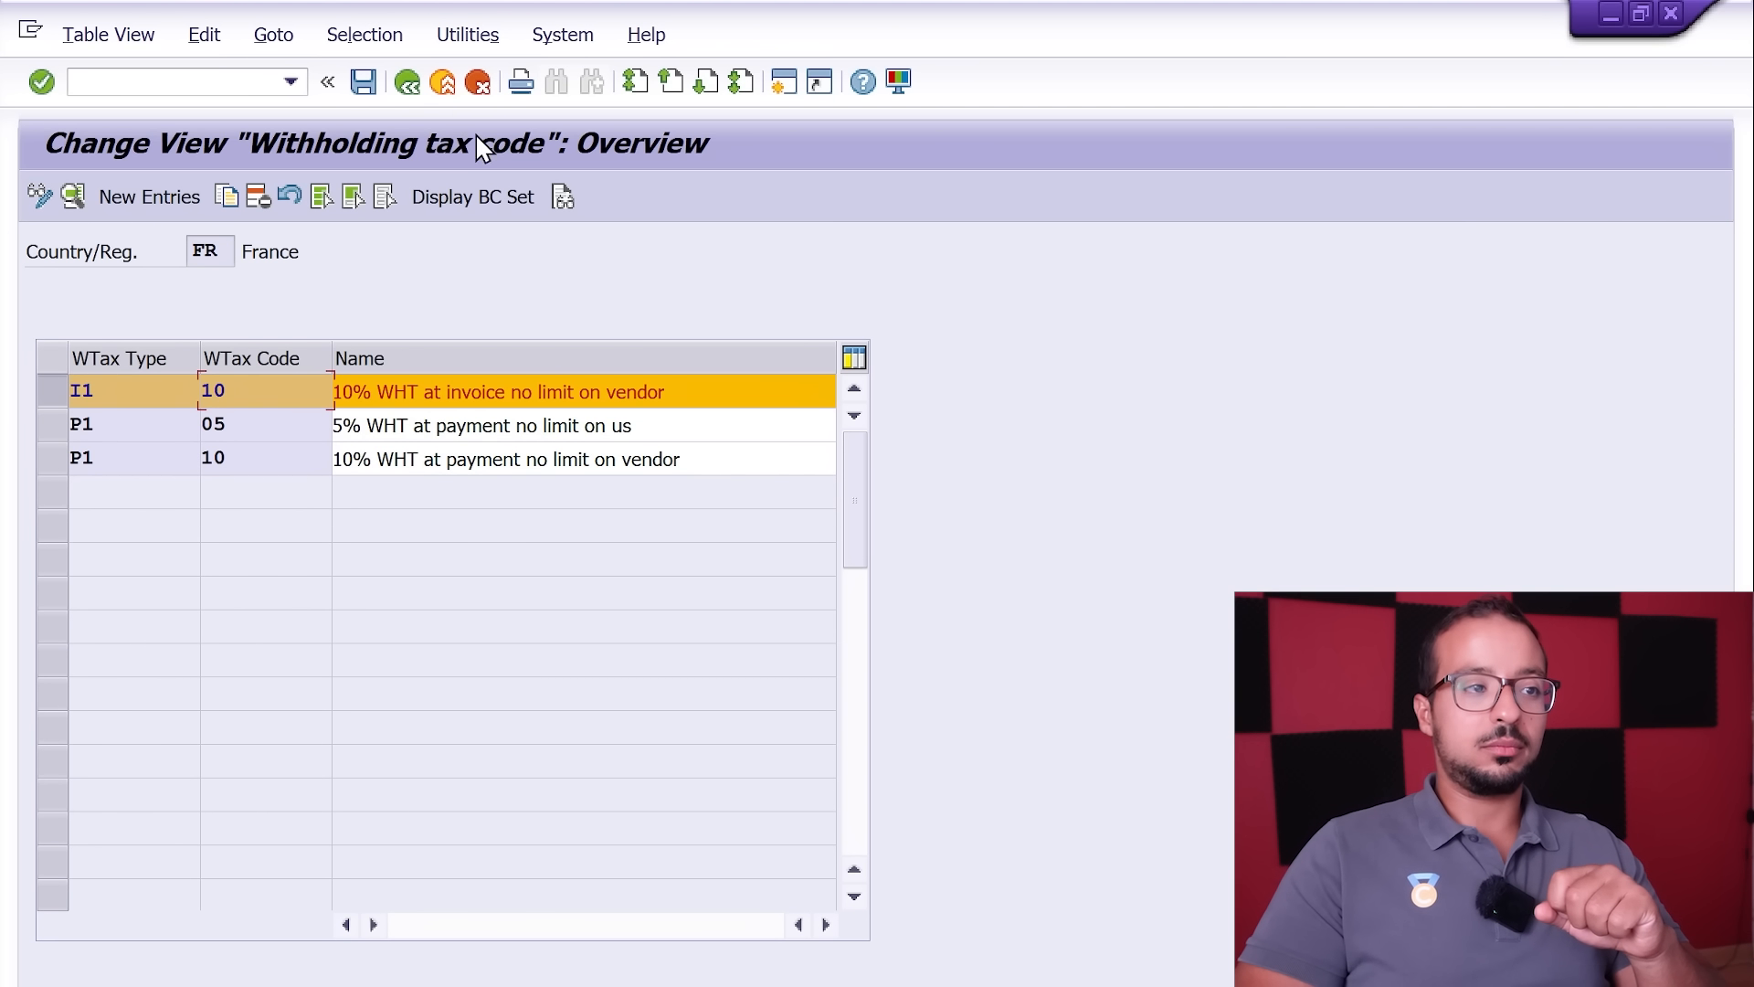
click(408, 85)
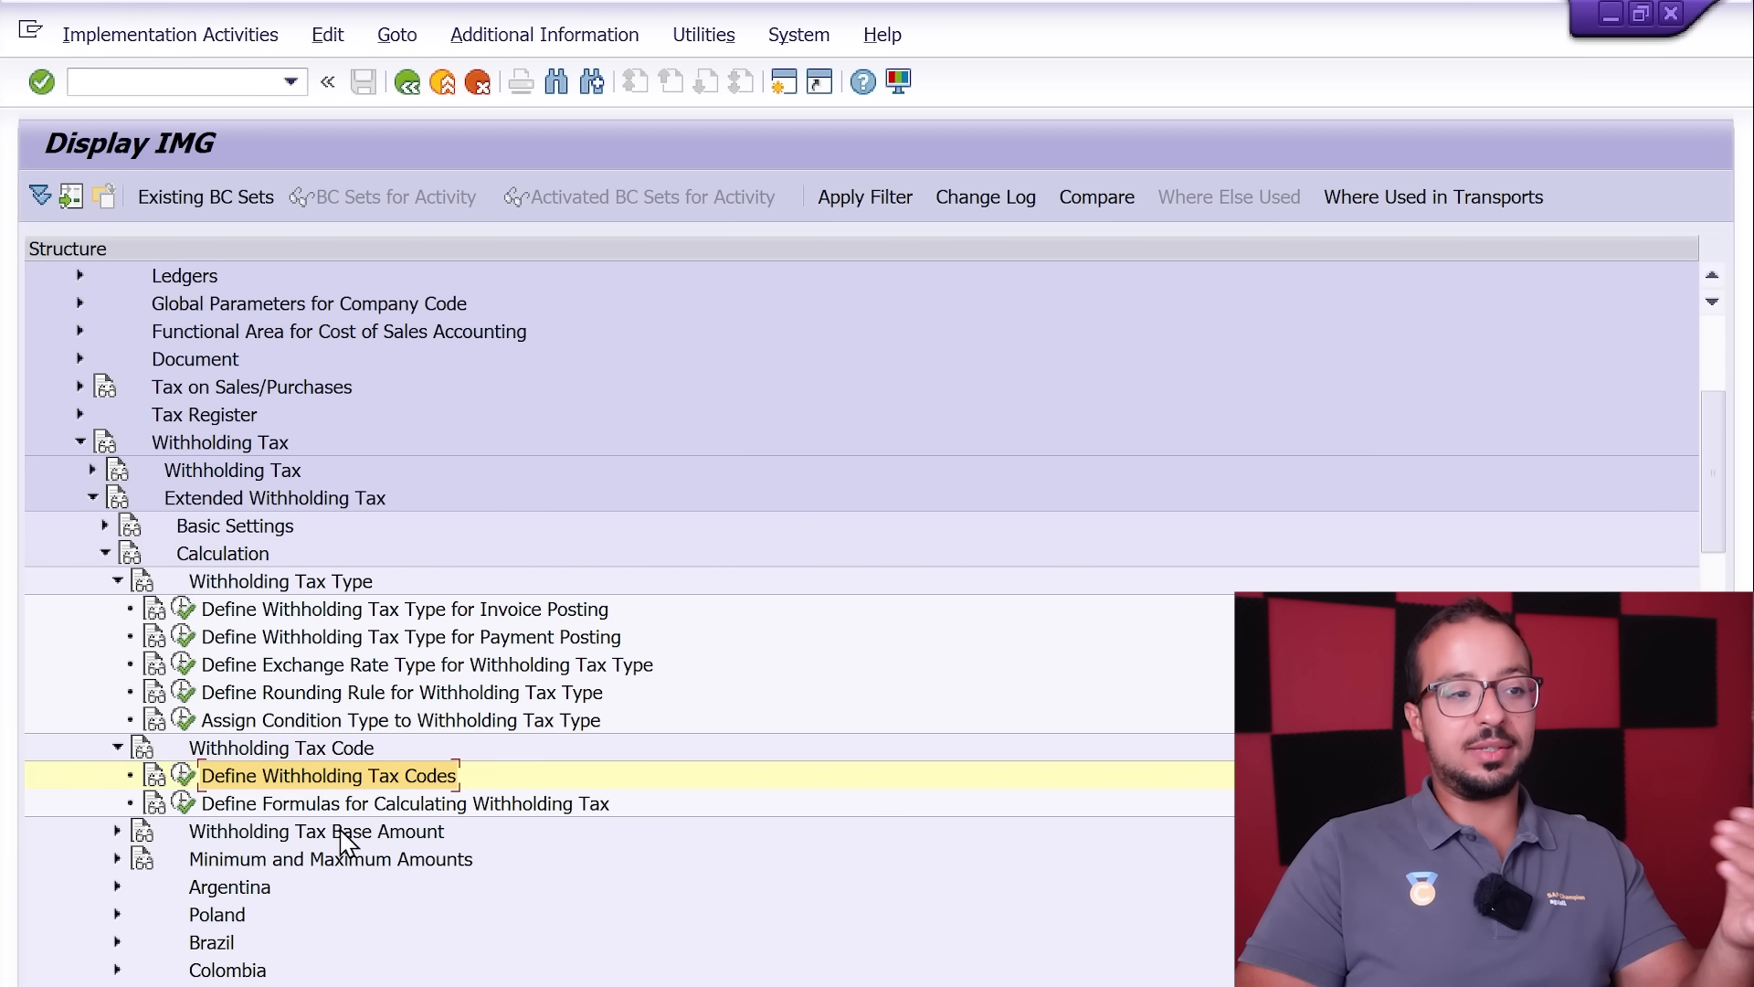
Step: Collapse the Calculation section, expand Company Code, and open Assign Withholding Tax Types to Company Codes
click(118, 582)
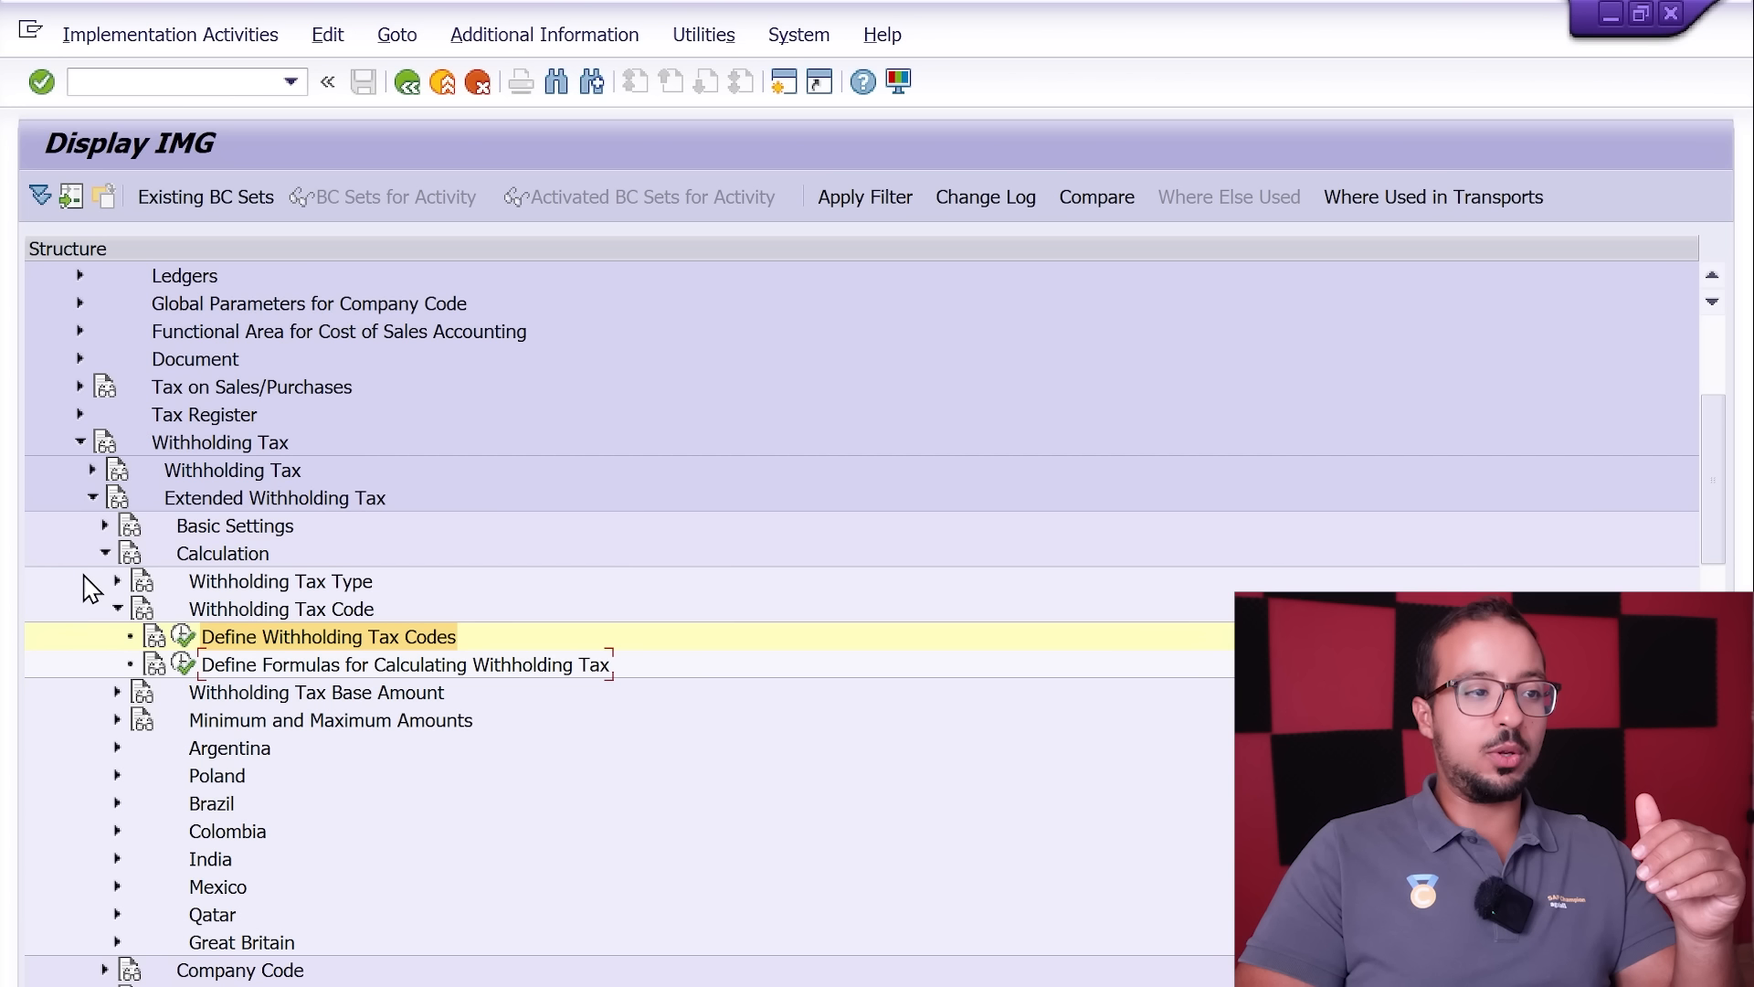
click(105, 554)
click(105, 582)
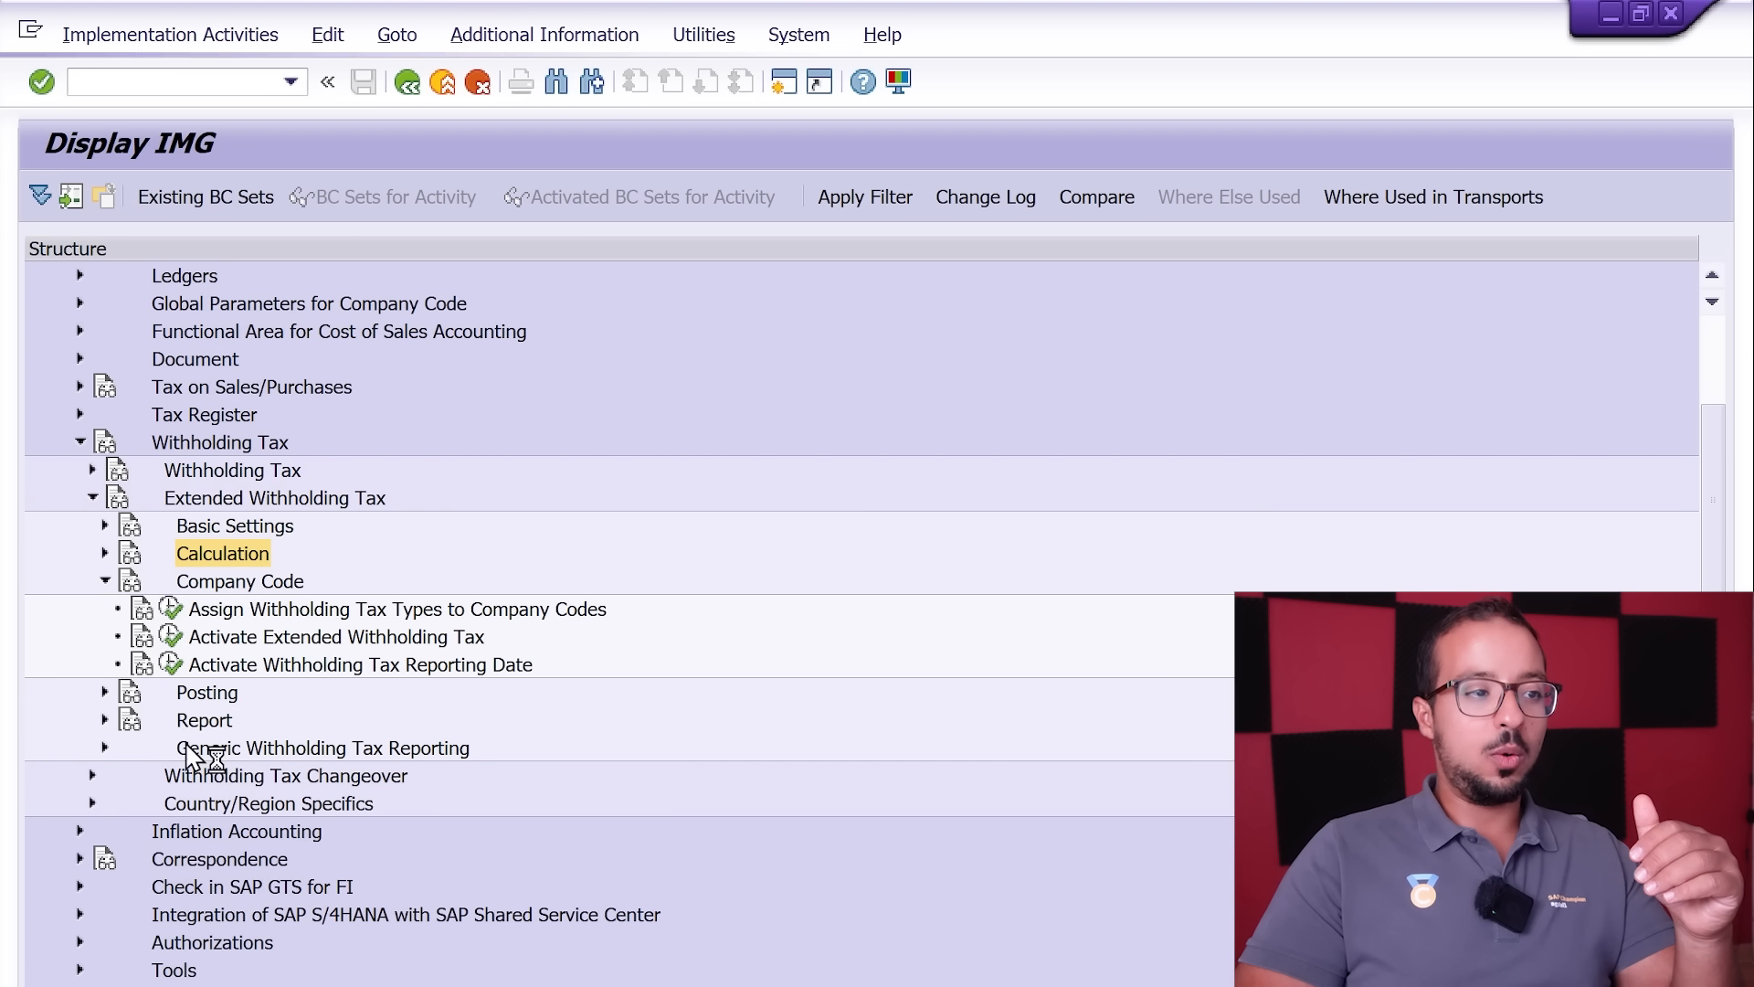
click(172, 611)
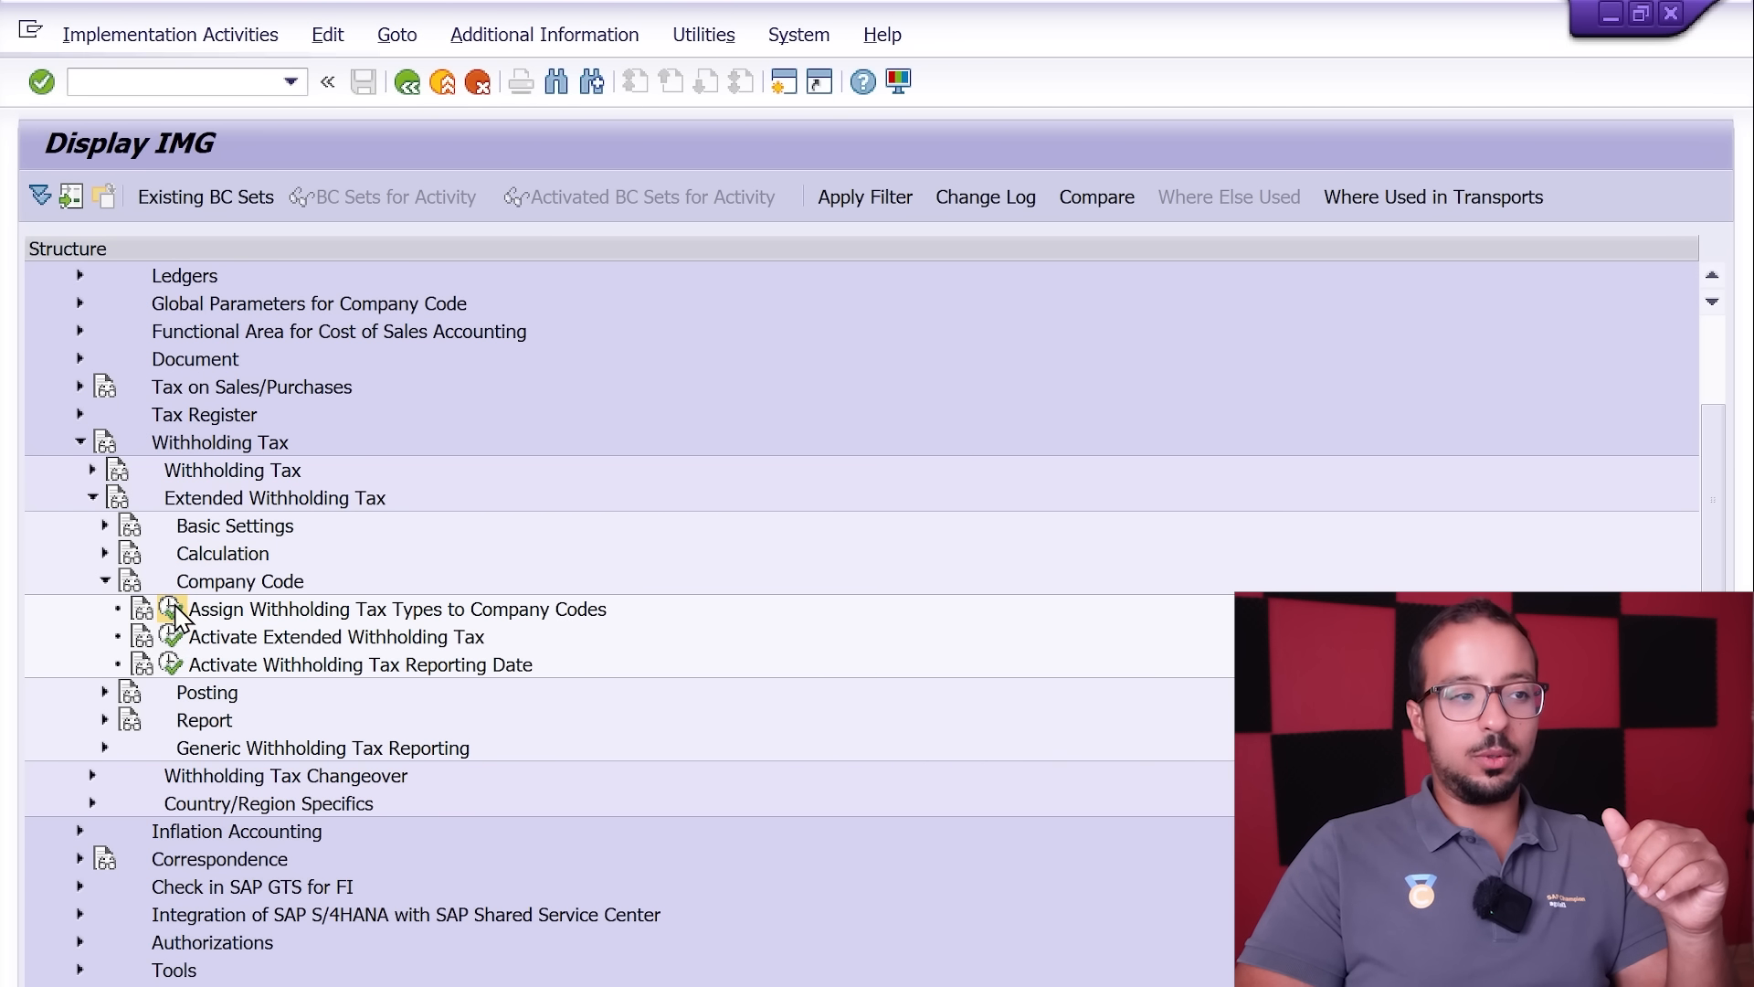
Step: Position the company code assignment list at the entries starting with AG
click(382, 956)
text(ag60)
key(Return)
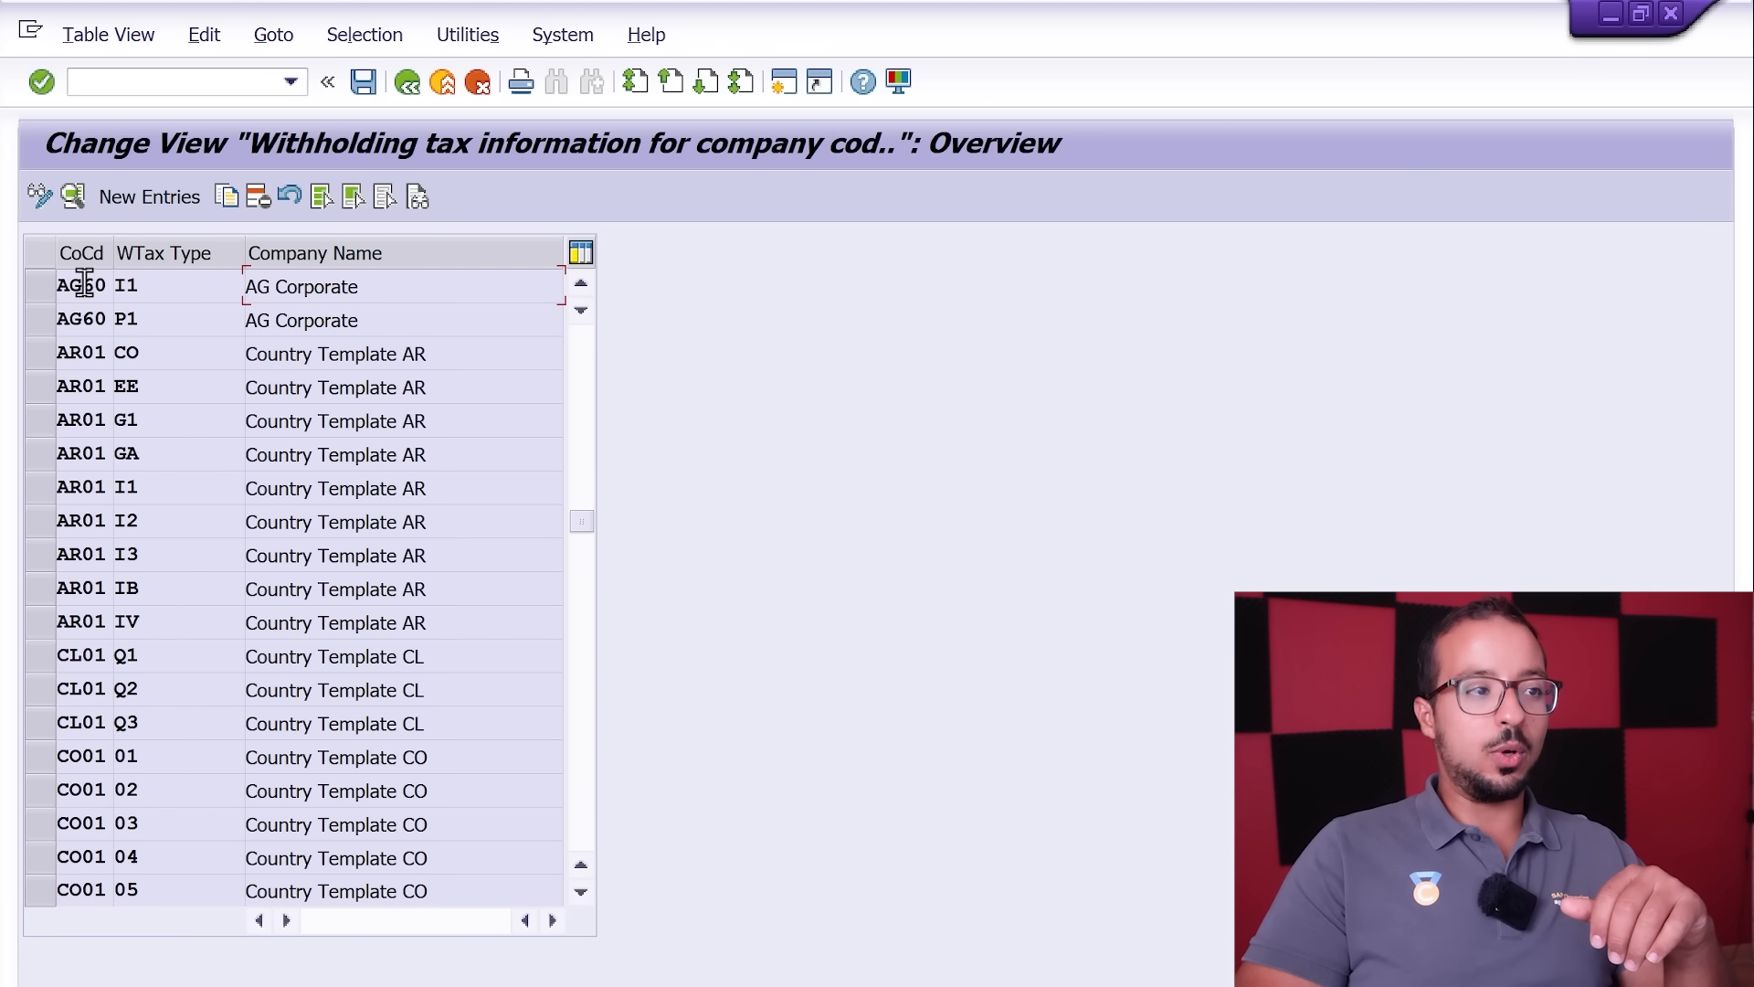
Step: Review the withholding tax types I1 and P1 assigned to company code AG60, and return to the Posting node of the implementation guide
click(40, 286)
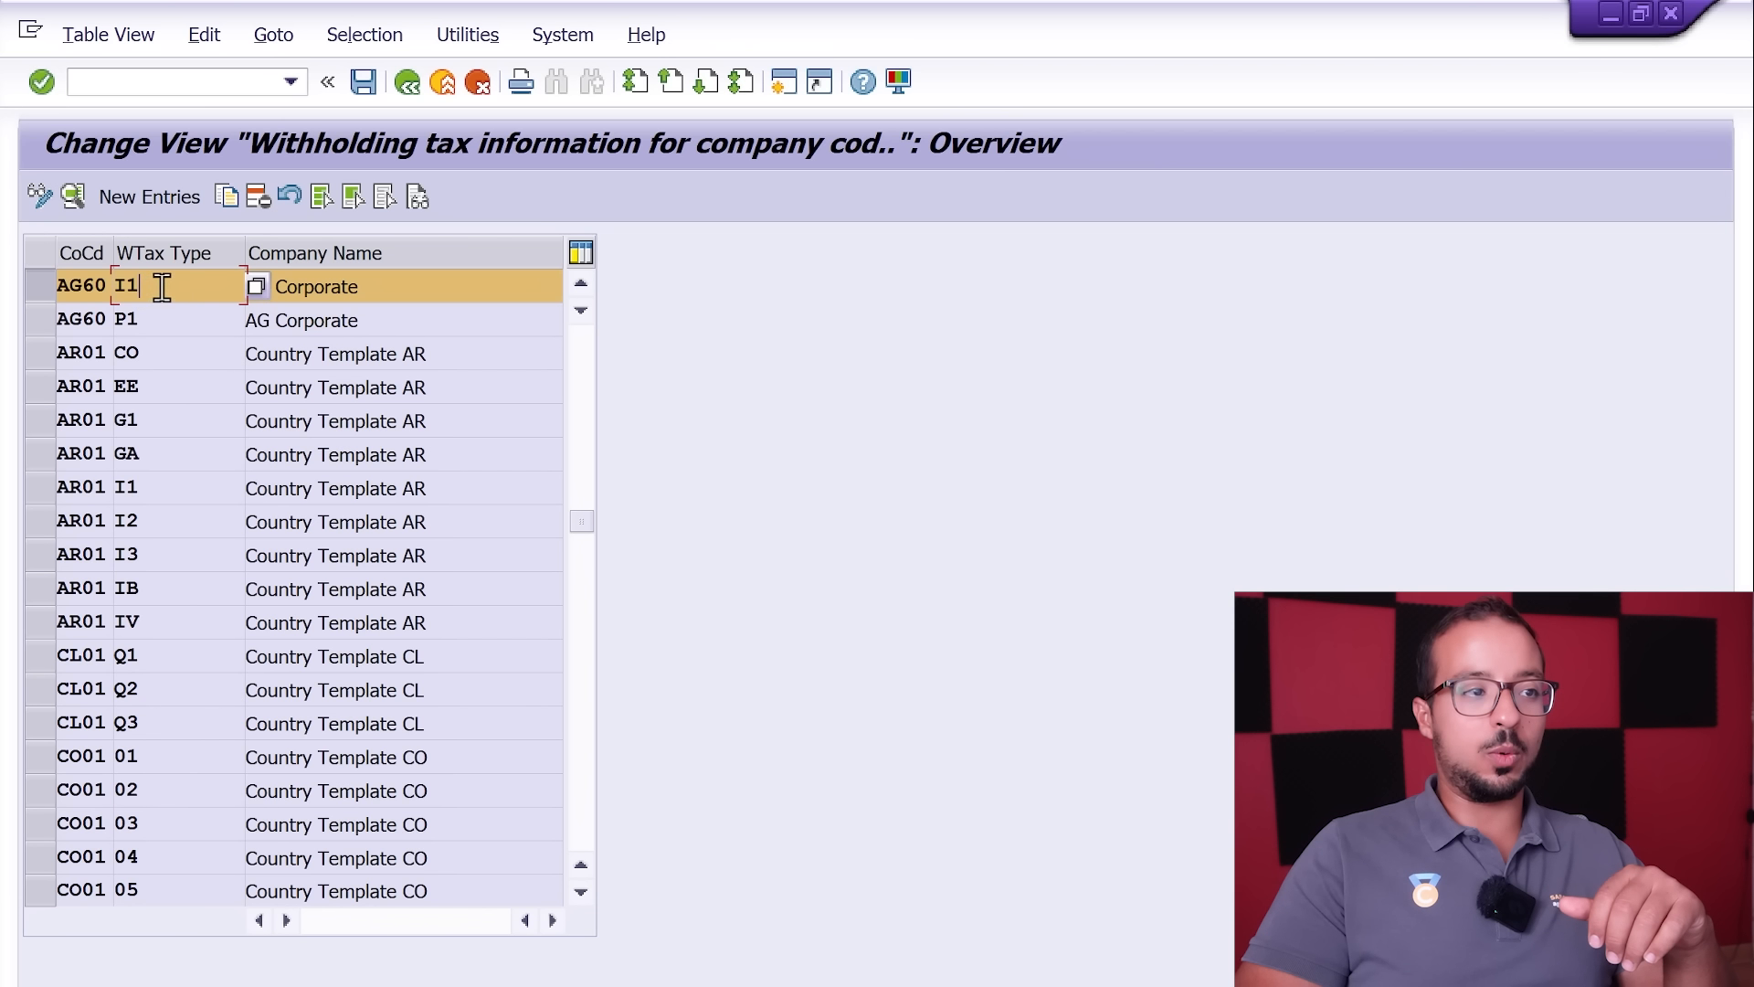
drag(165, 313, 76, 329)
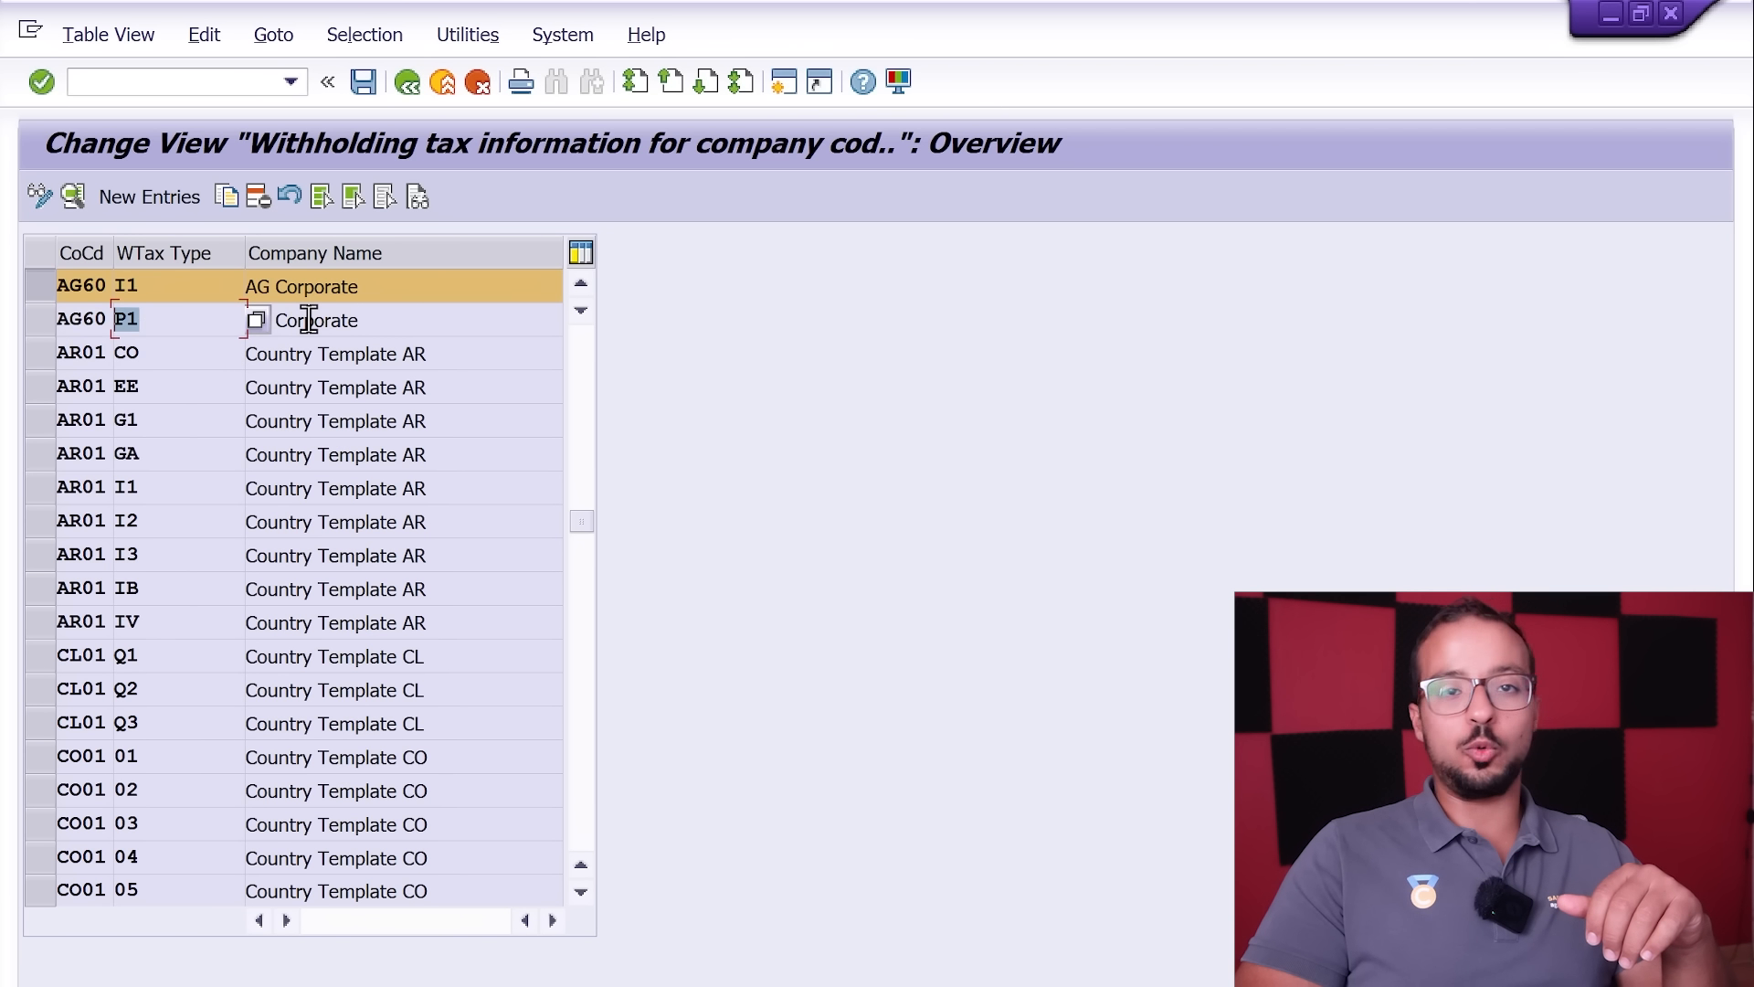
click(200, 285)
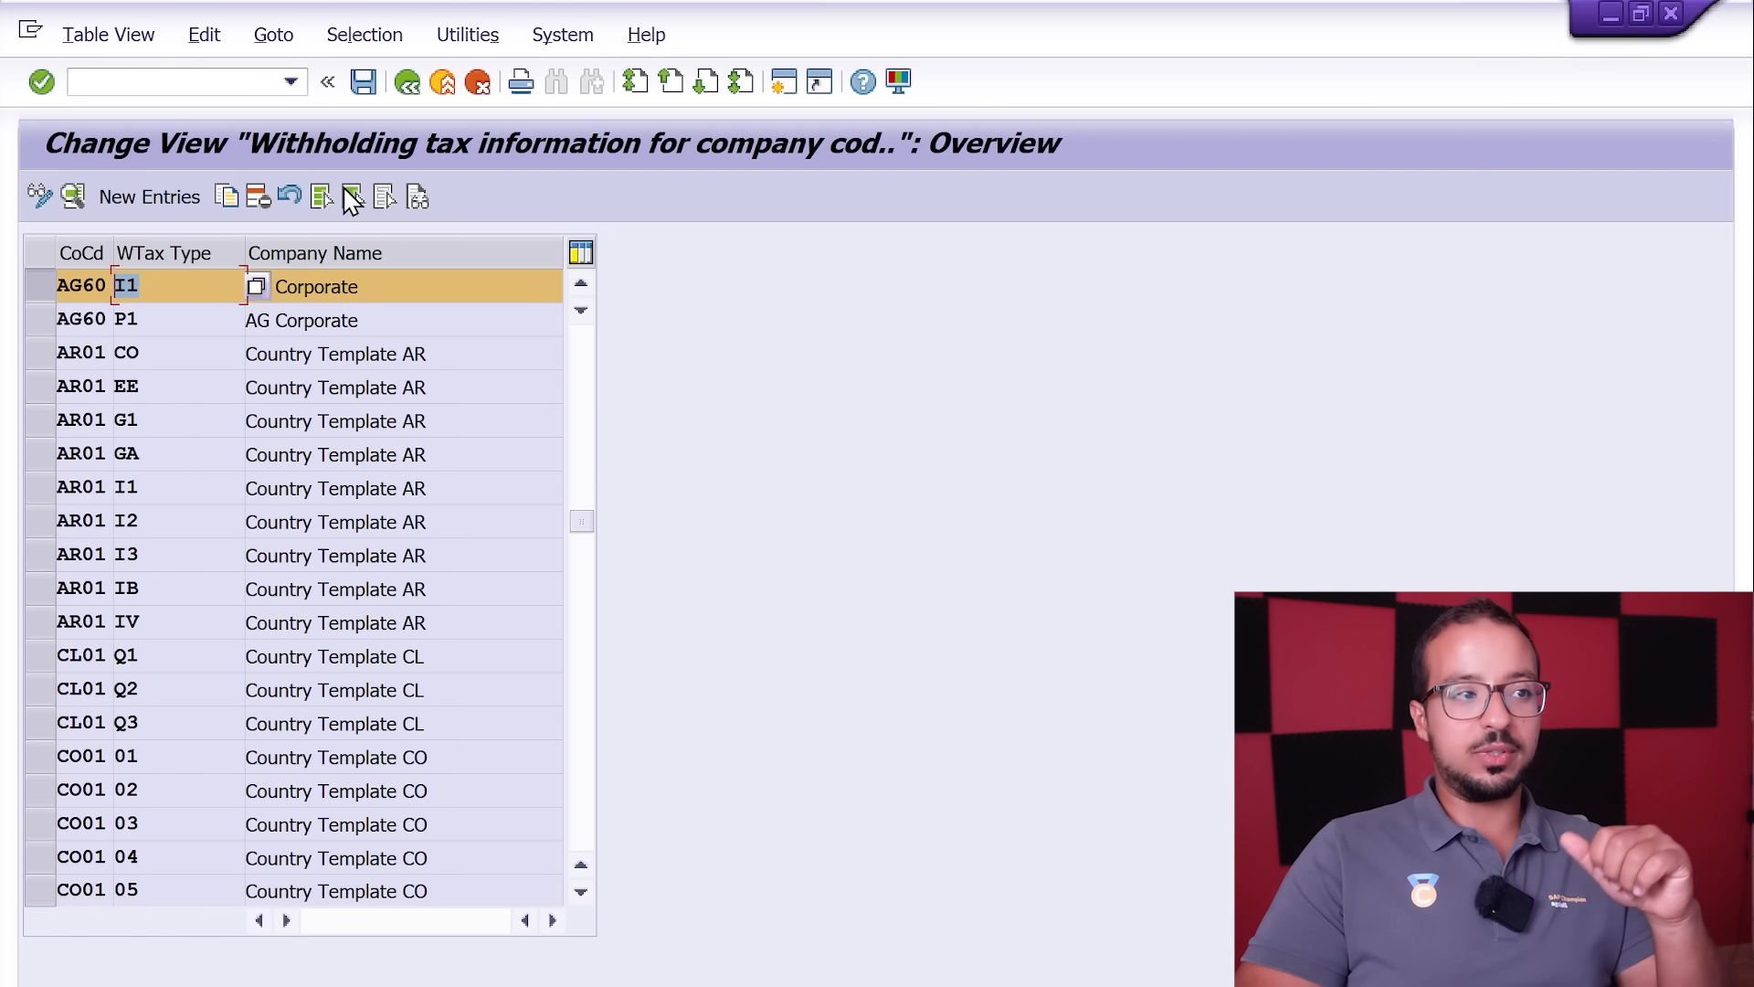
click(410, 81)
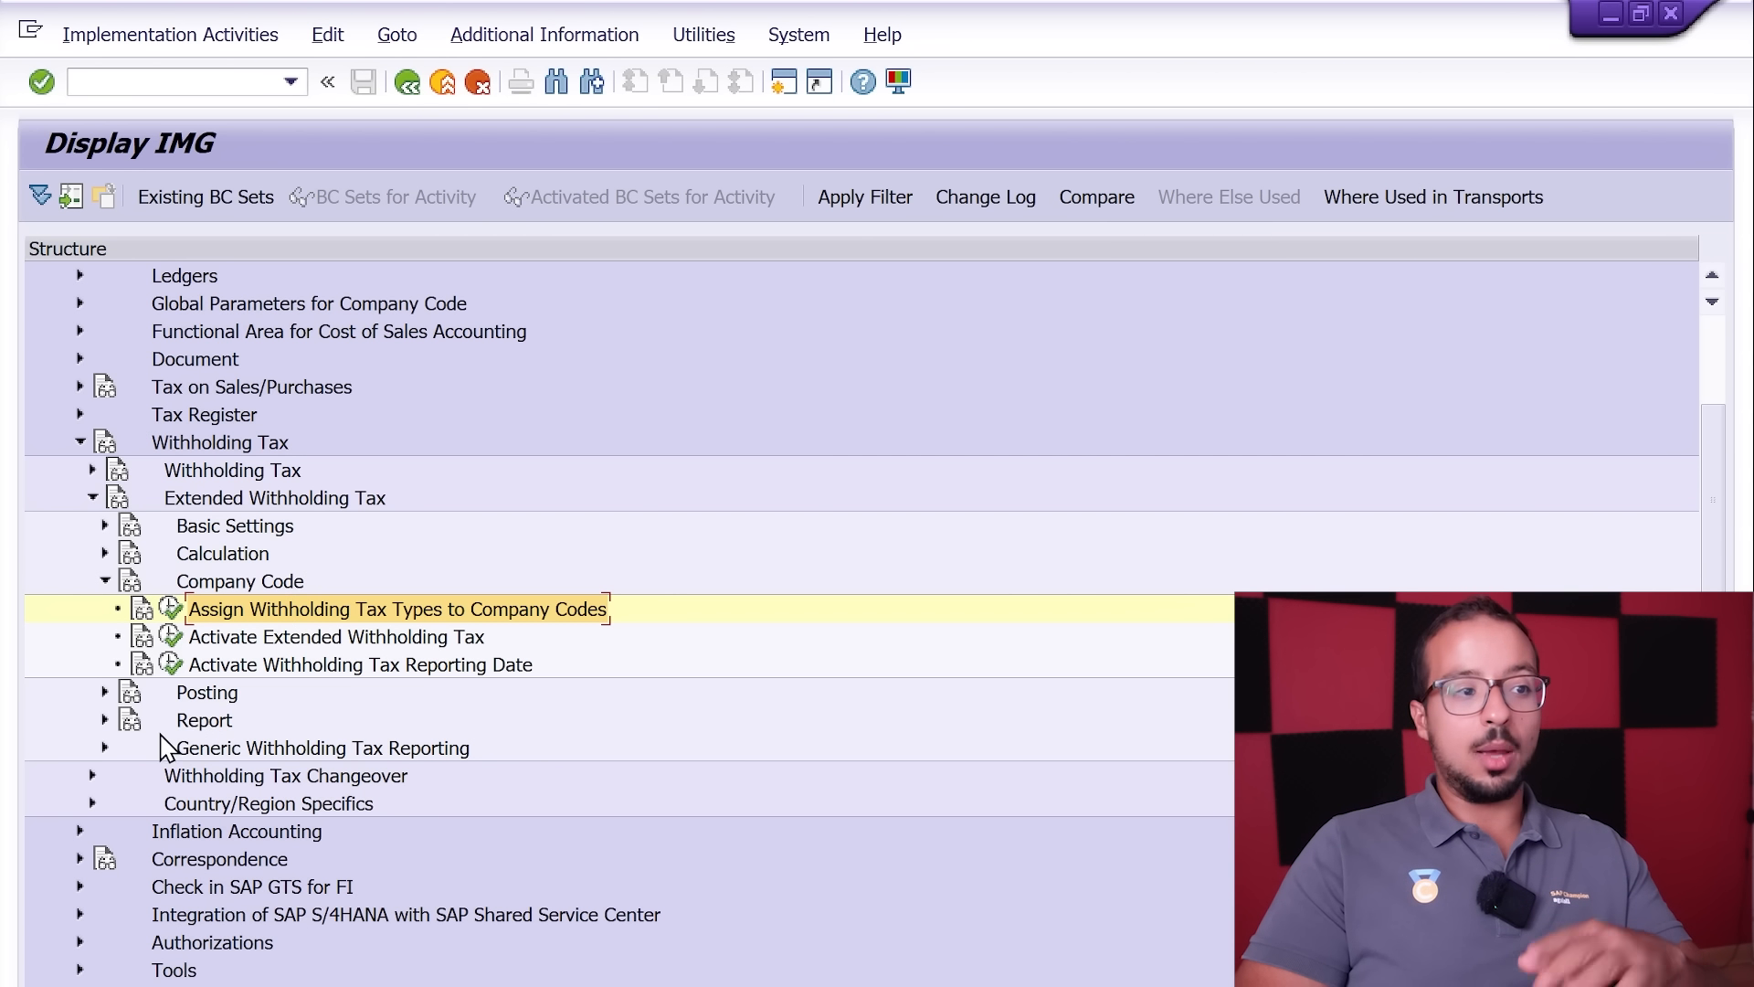
click(190, 699)
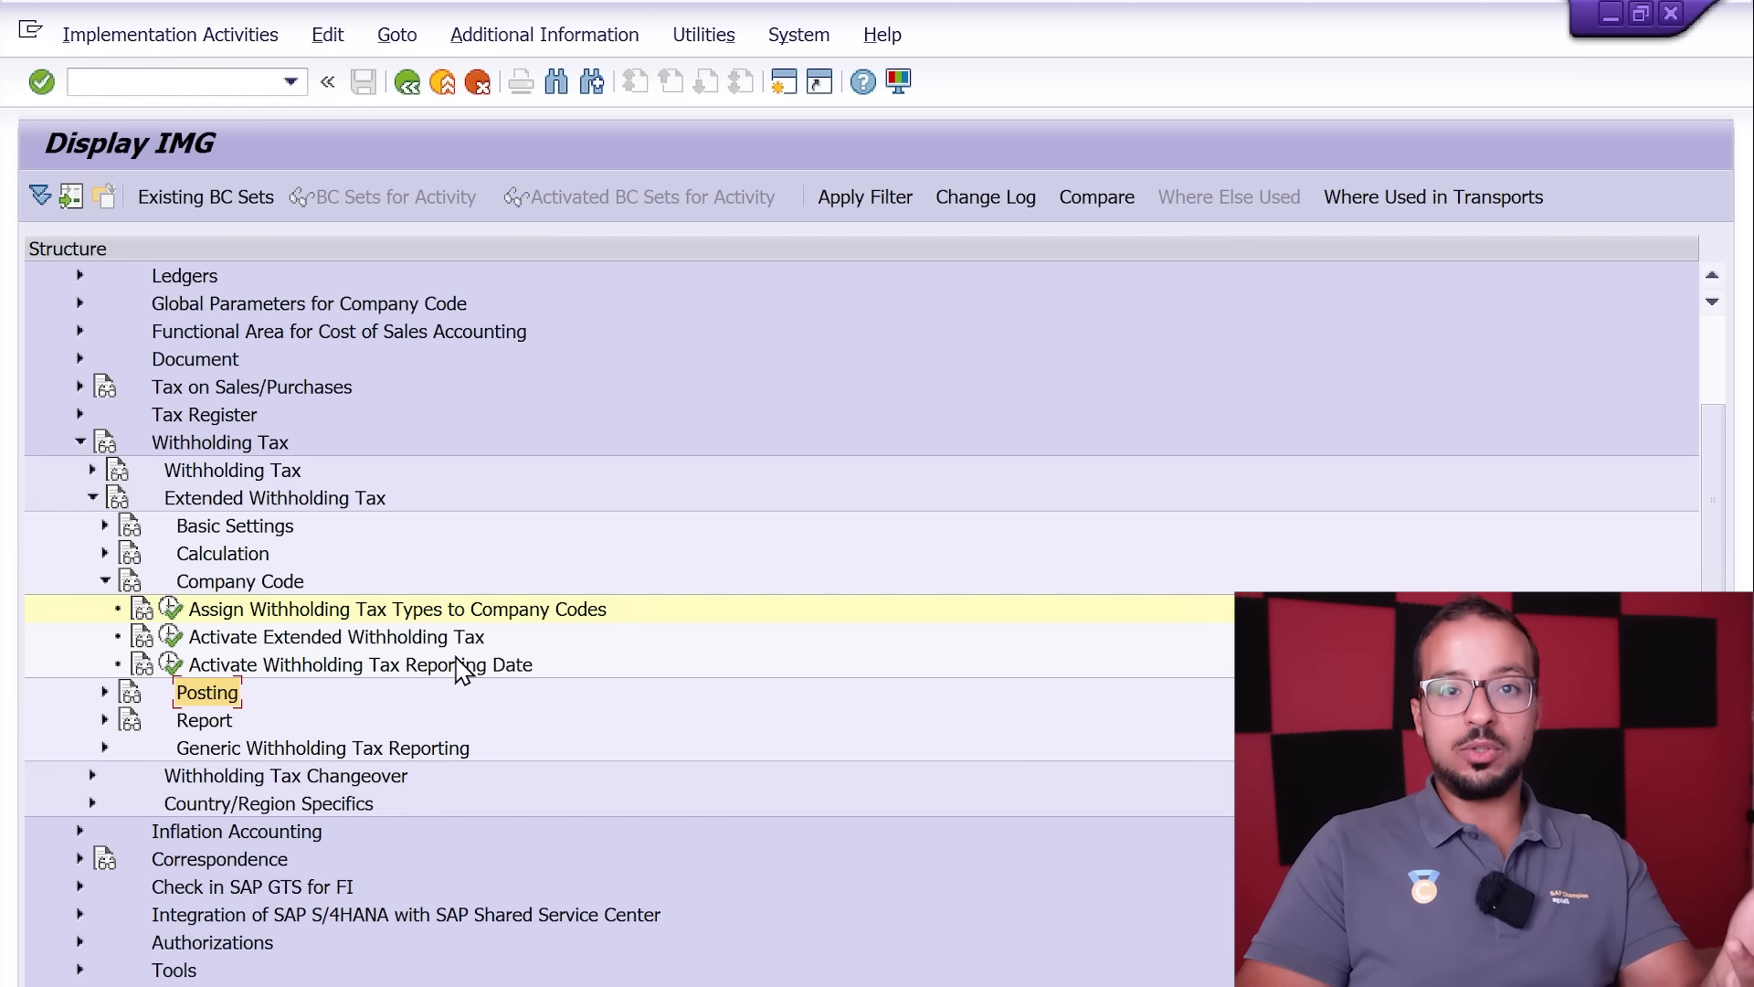
Step: Open business partner maintenance in a new session and display the vendor's withholding tax data for company code AG60
click(158, 79)
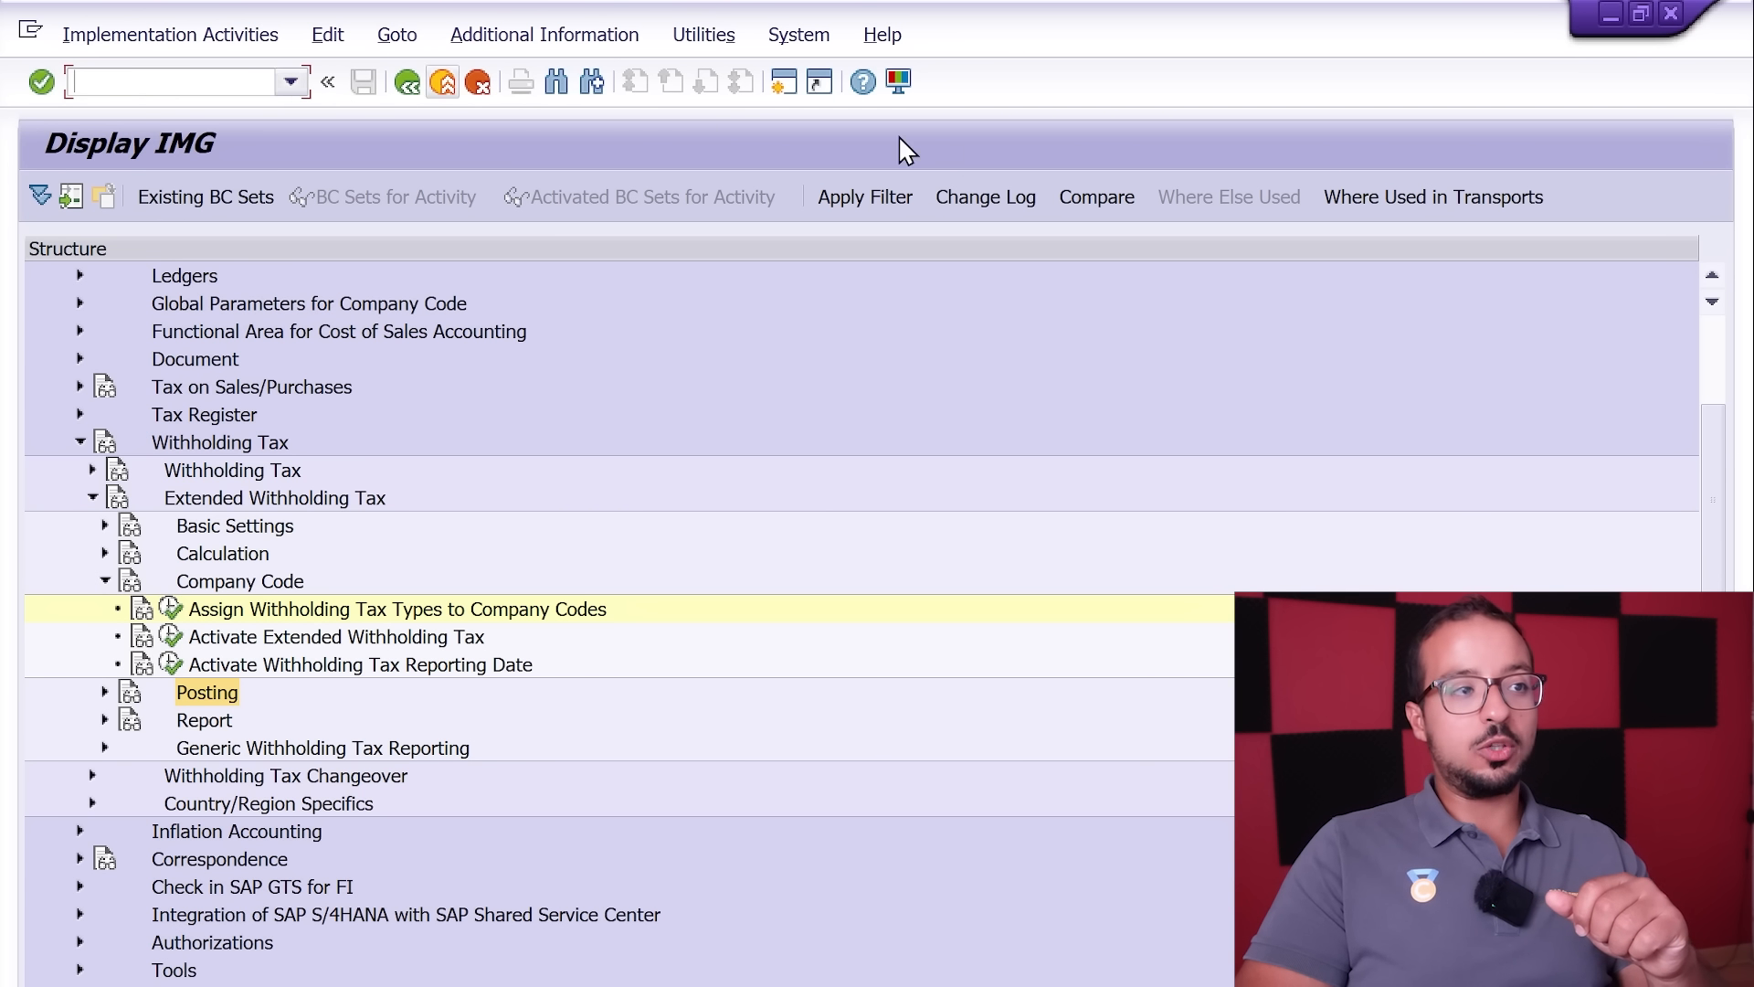
text(/o)
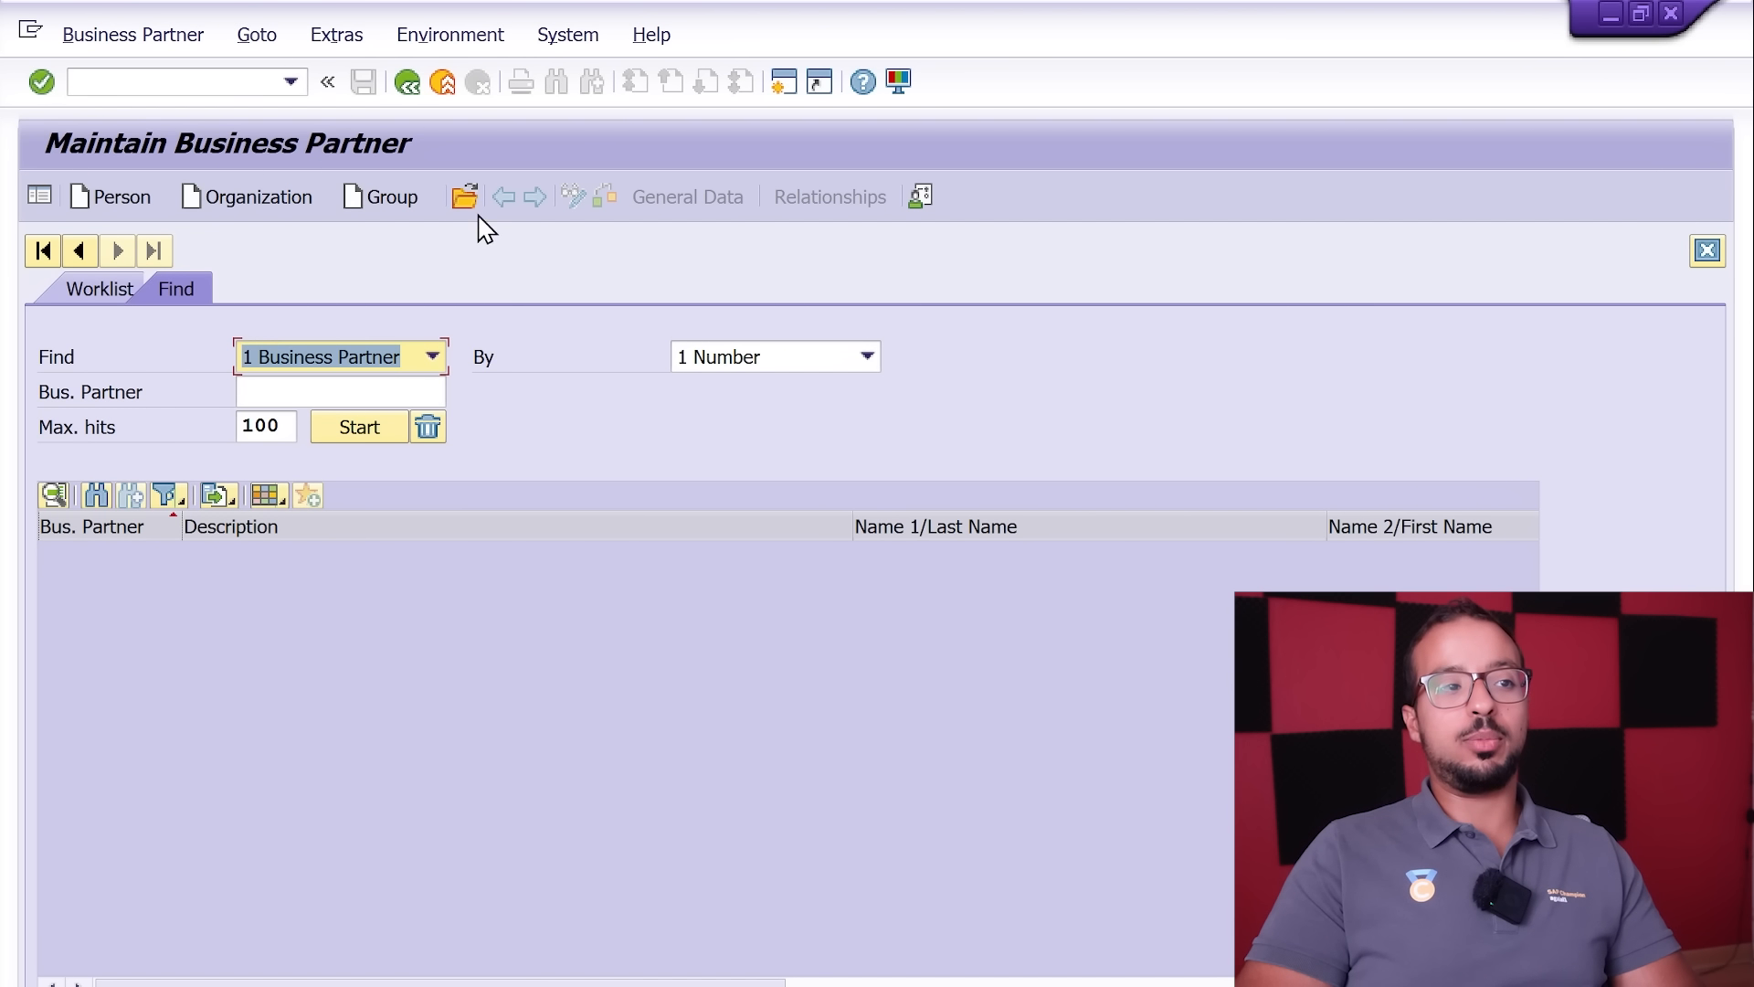
click(464, 196)
text(20000)
key(Return)
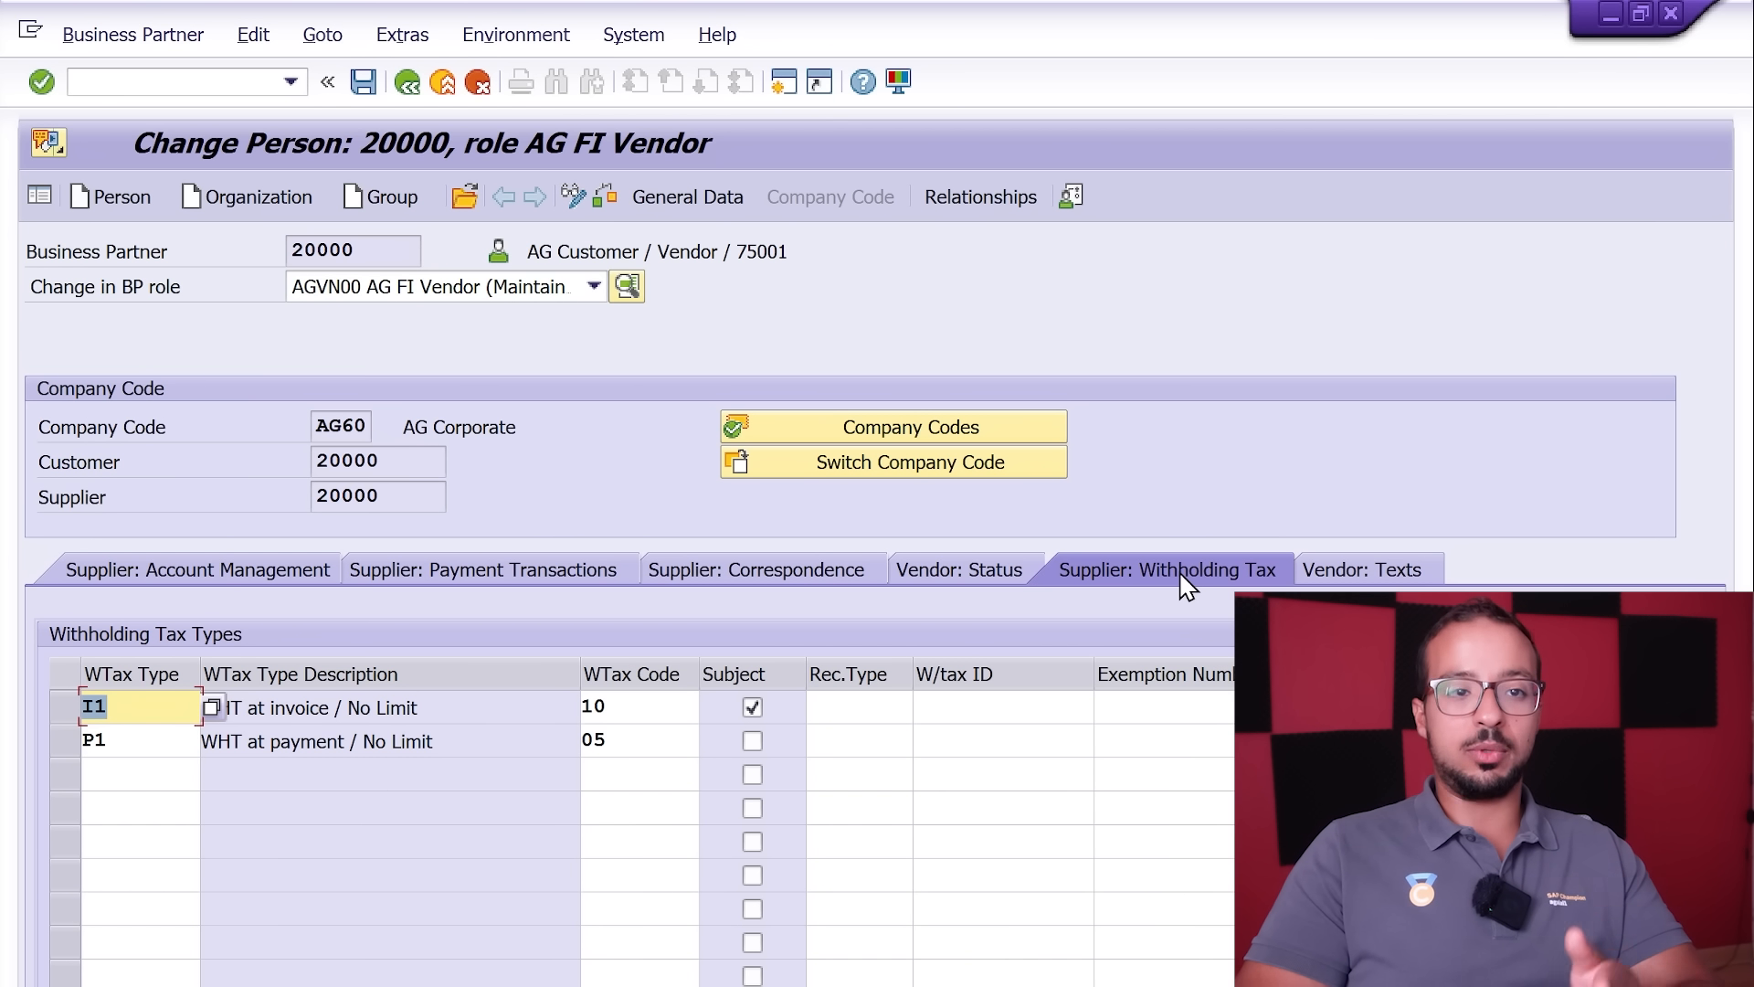
Step: Examine the vendor's withholding tax types I1 and P1, including the tax code assigned to I1
click(164, 744)
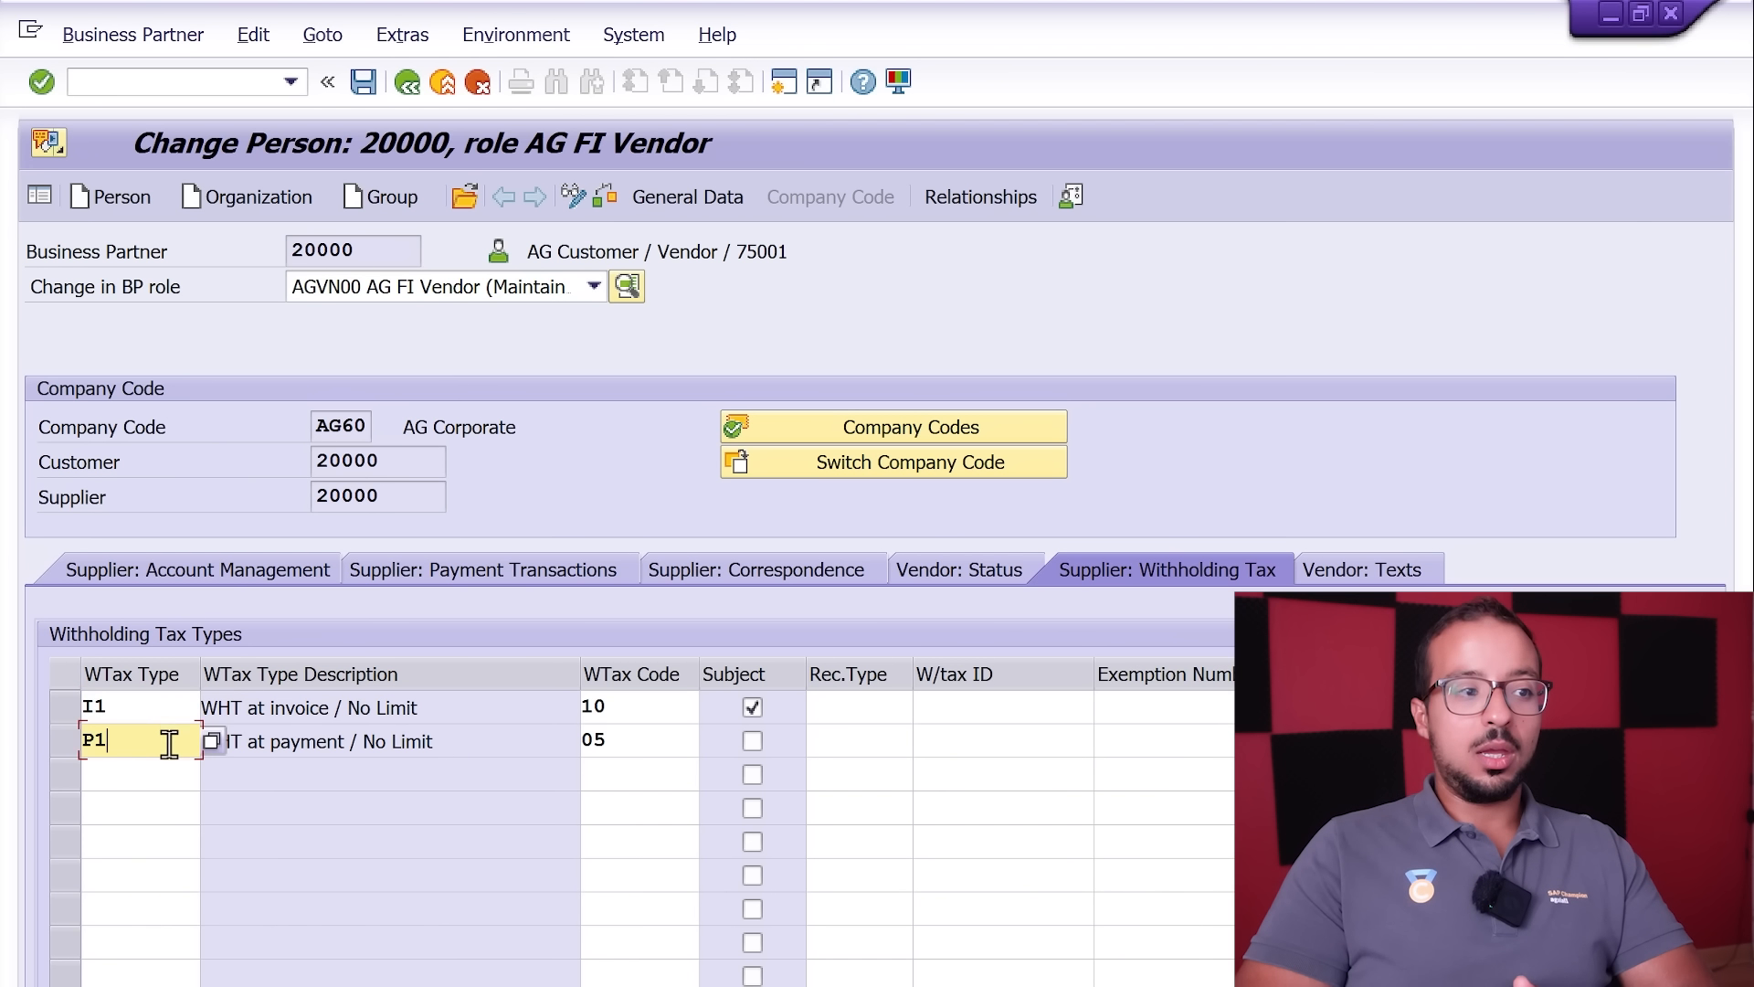
click(68, 742)
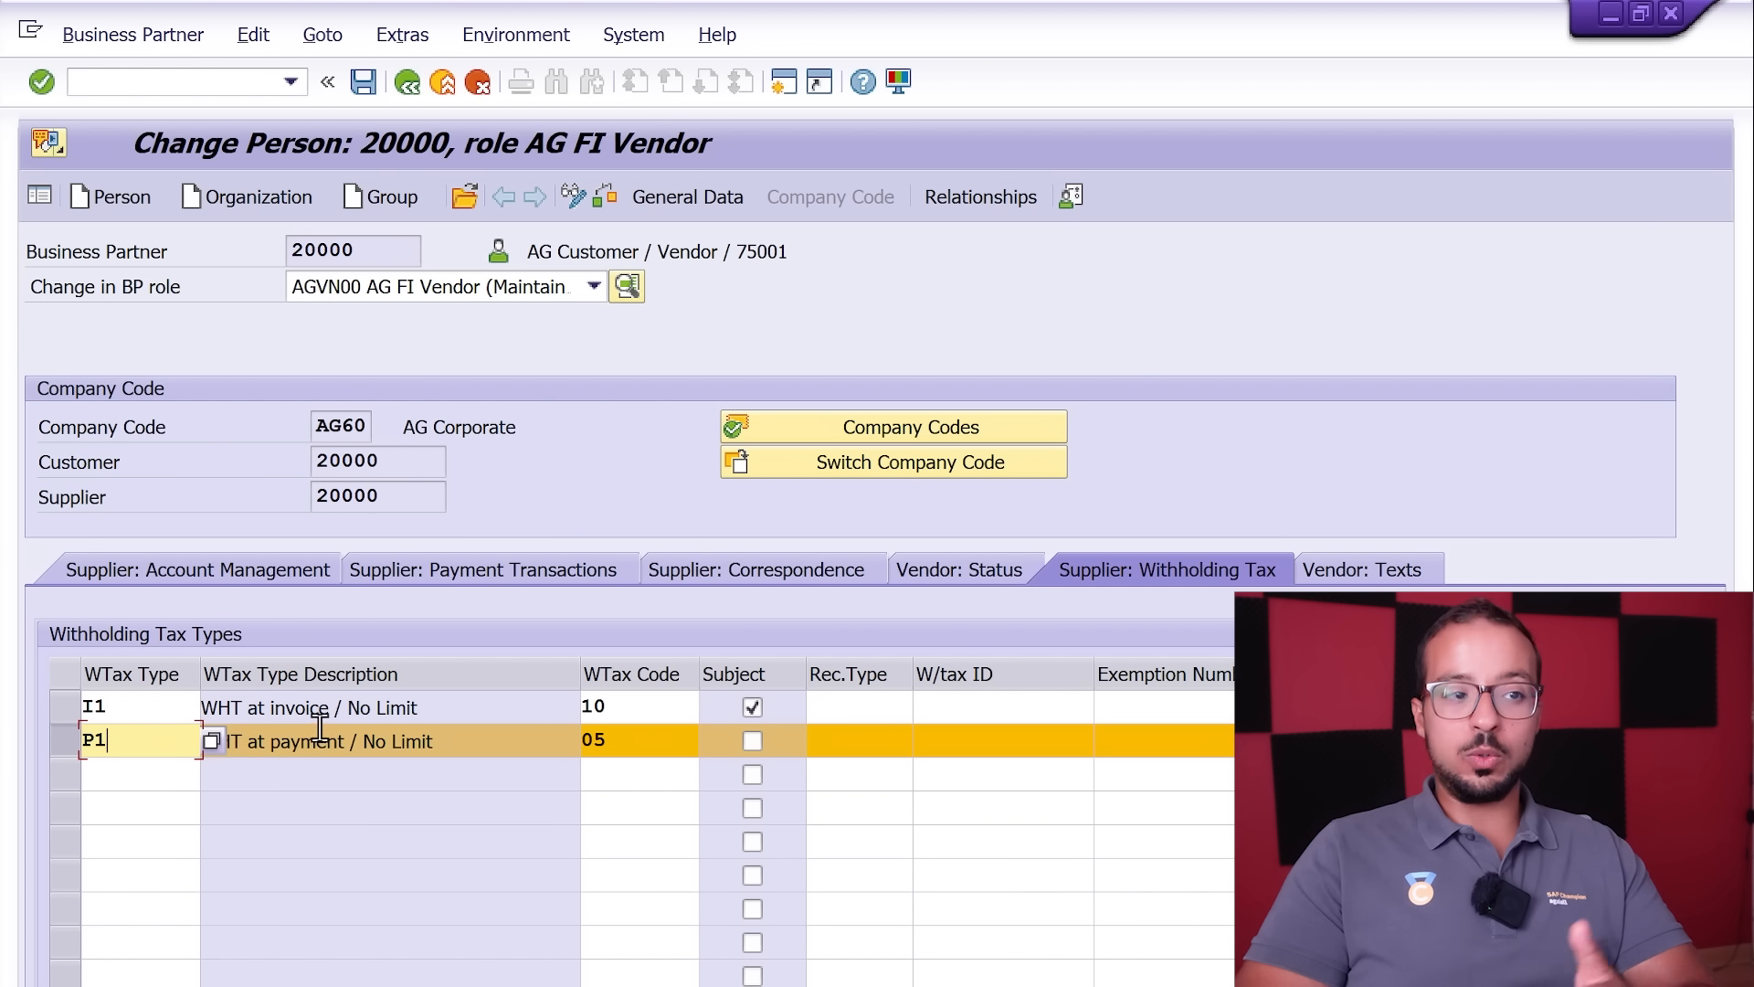
click(174, 711)
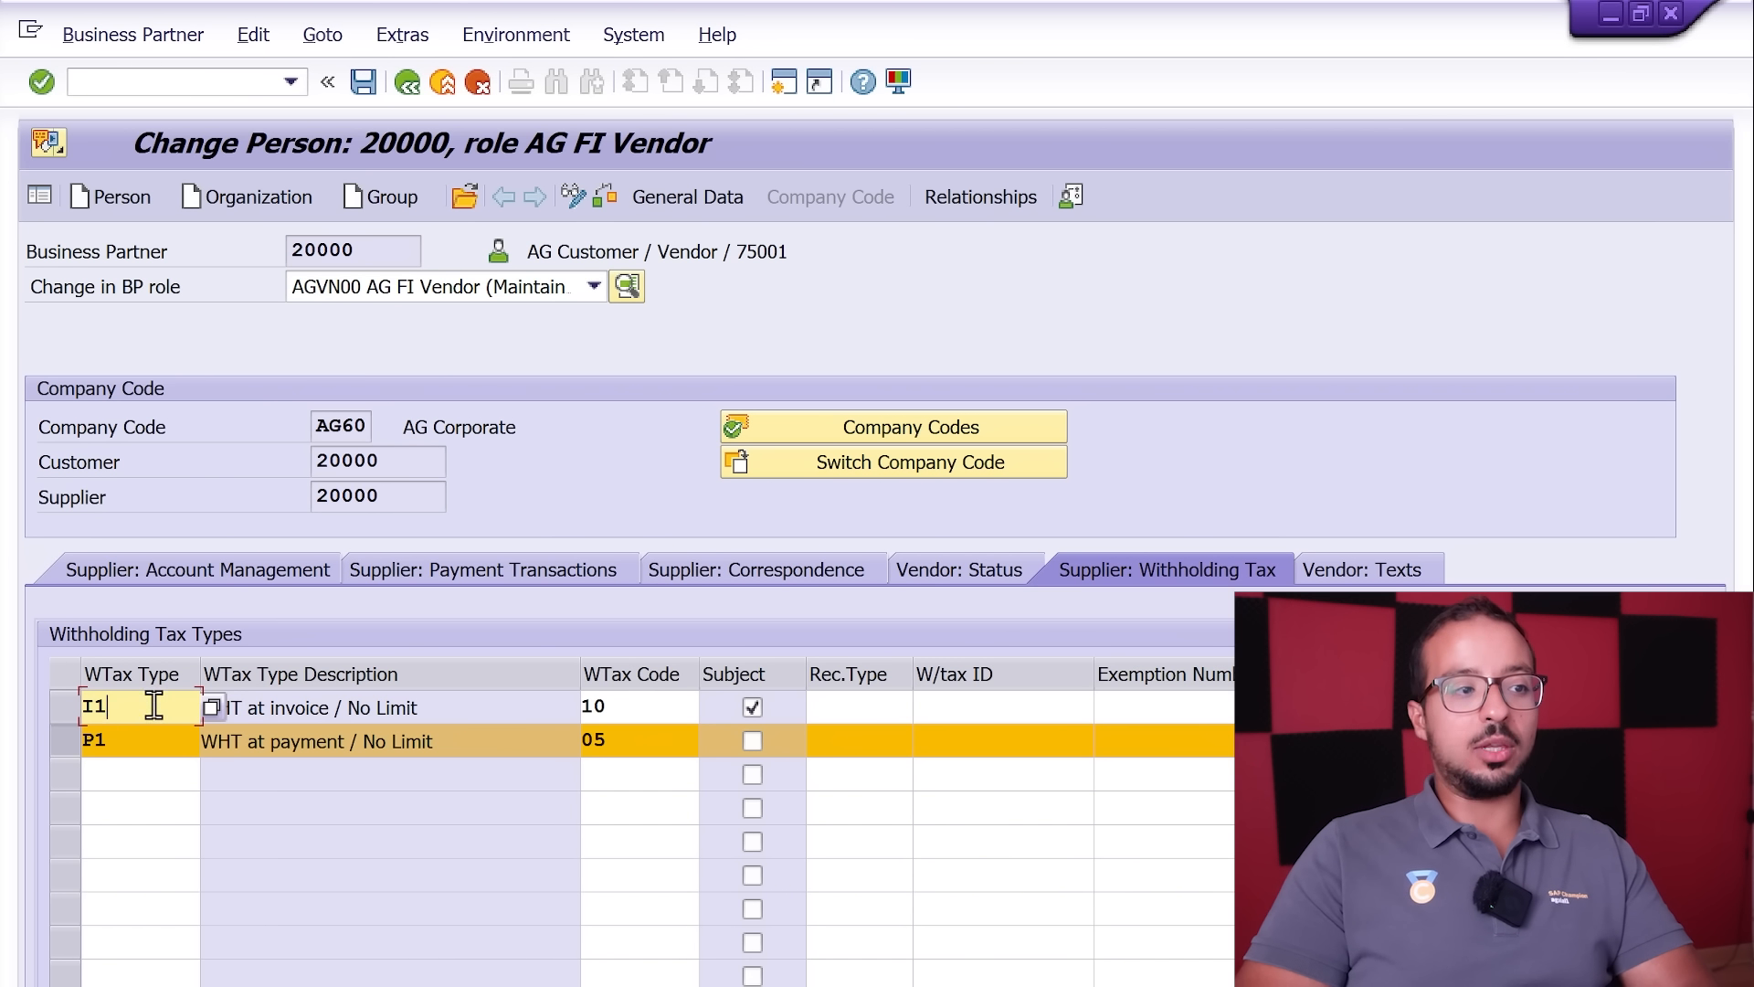
click(67, 717)
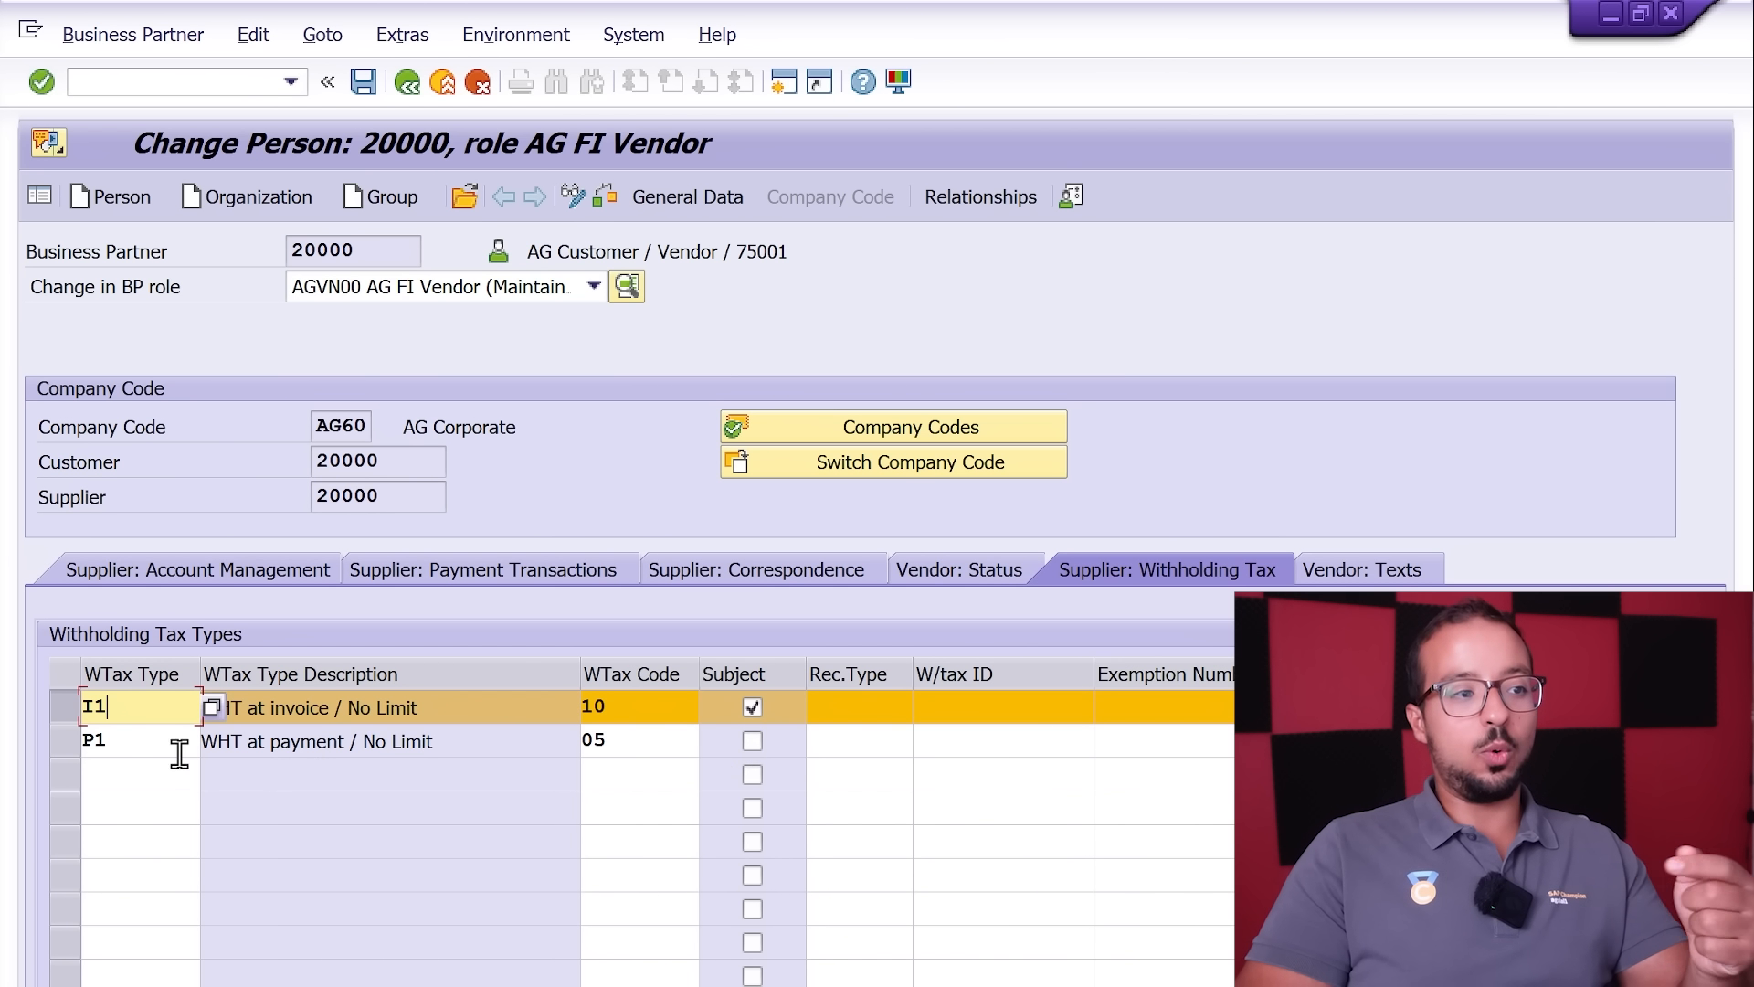
click(96, 740)
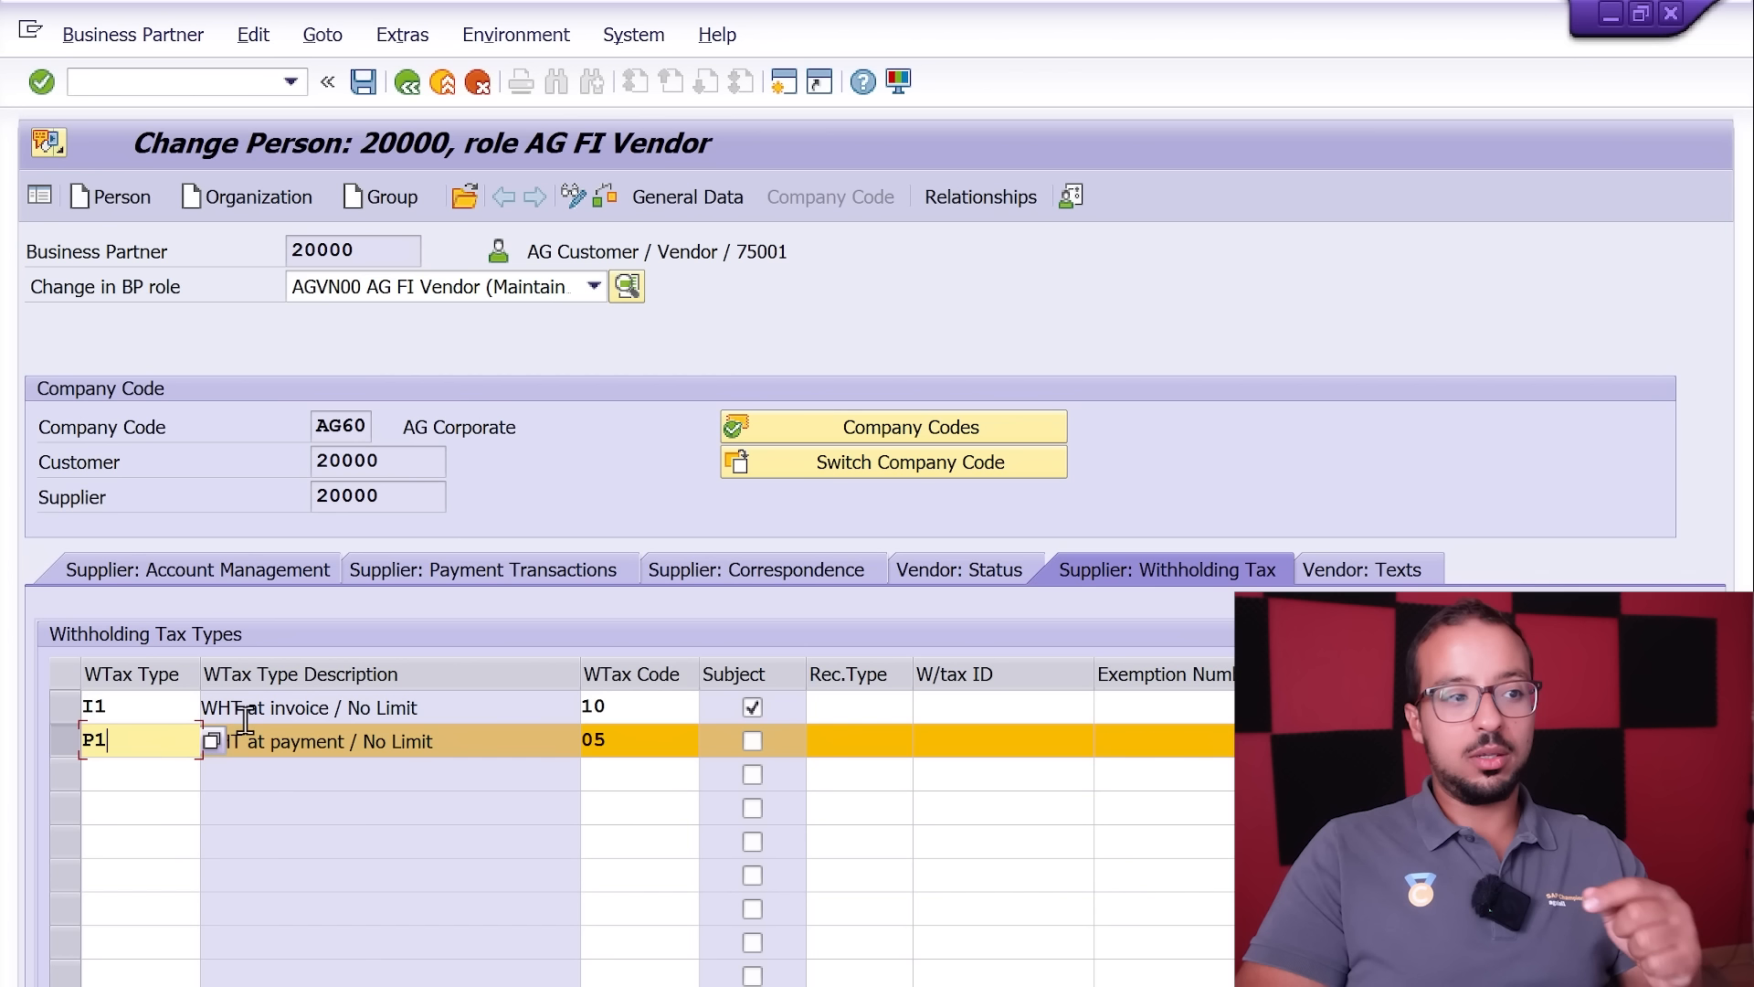
click(89, 711)
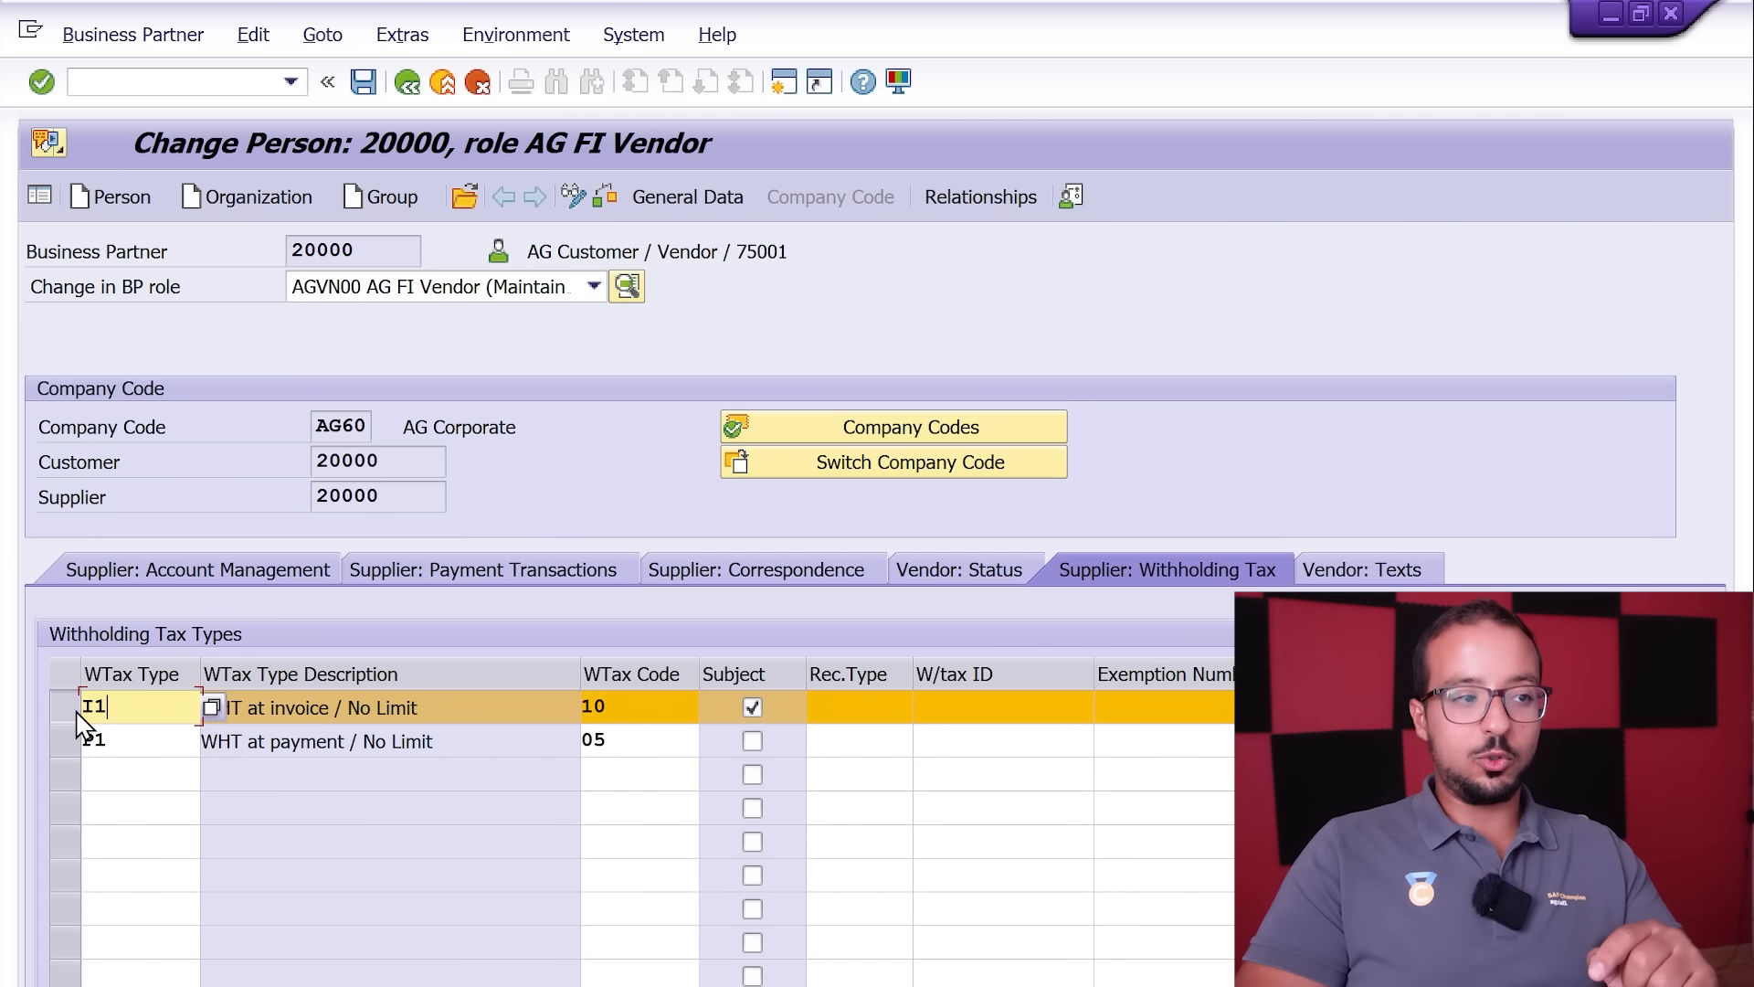
click(676, 705)
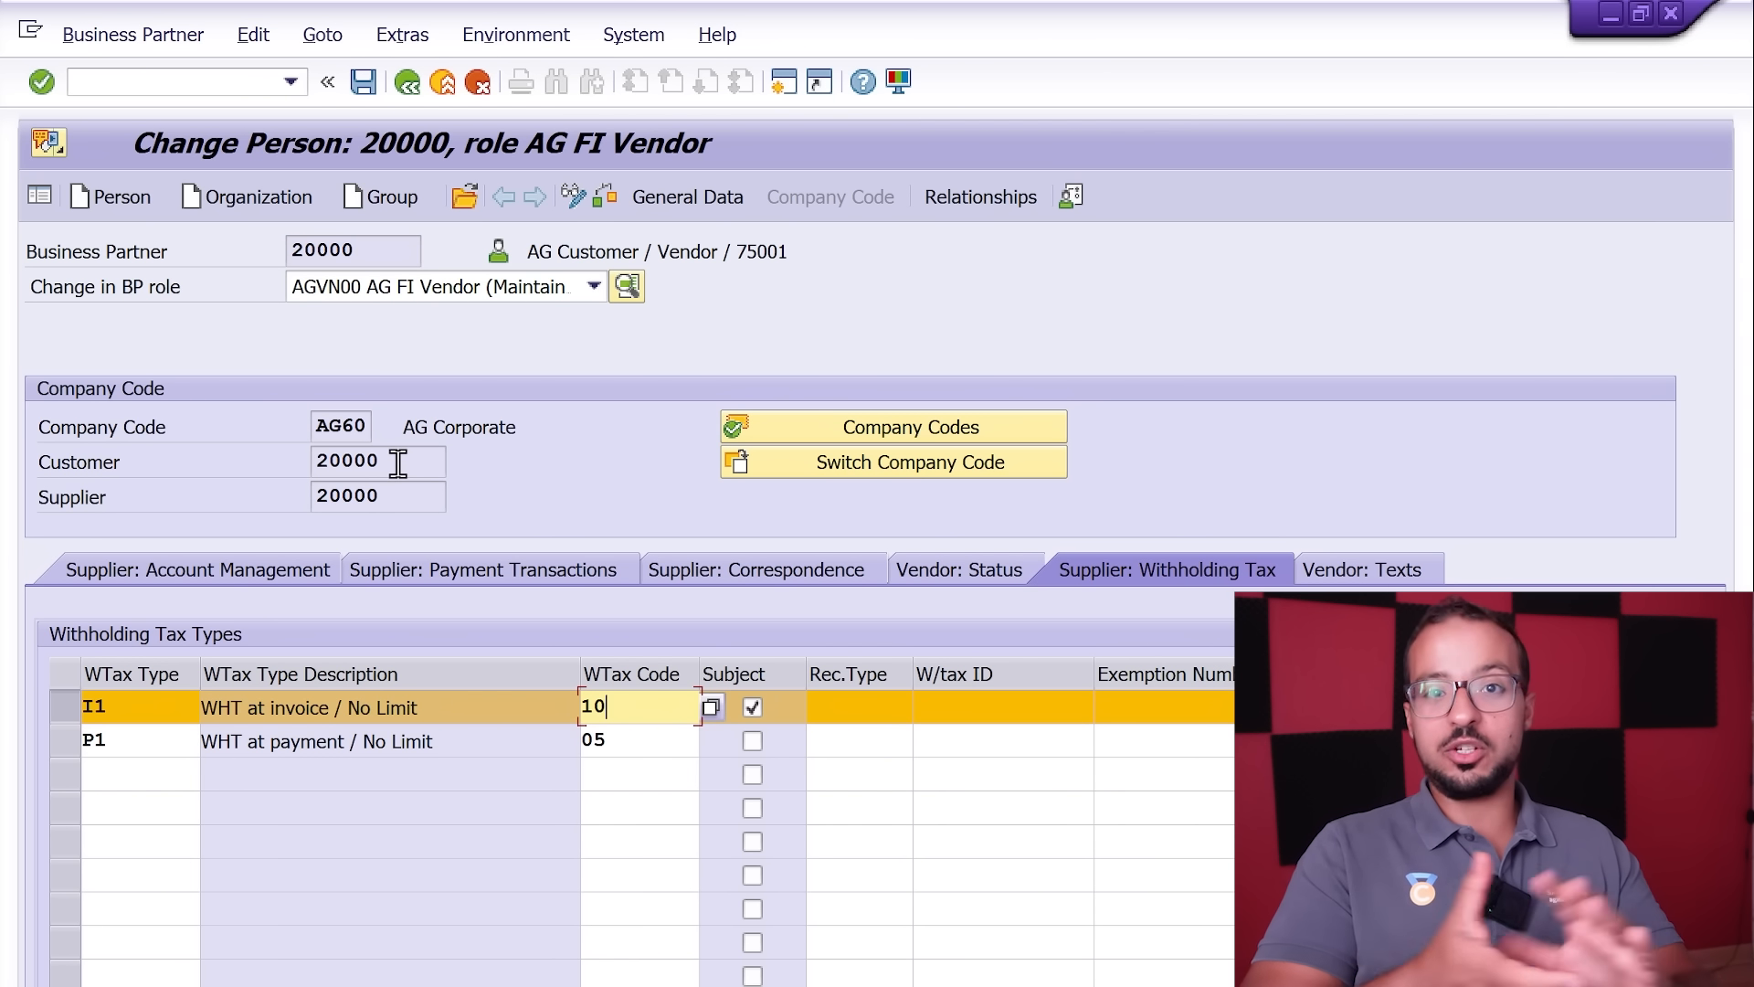
Step: Open vendor invoice entry (FB60) in a new session and enter the supplier number
click(174, 82)
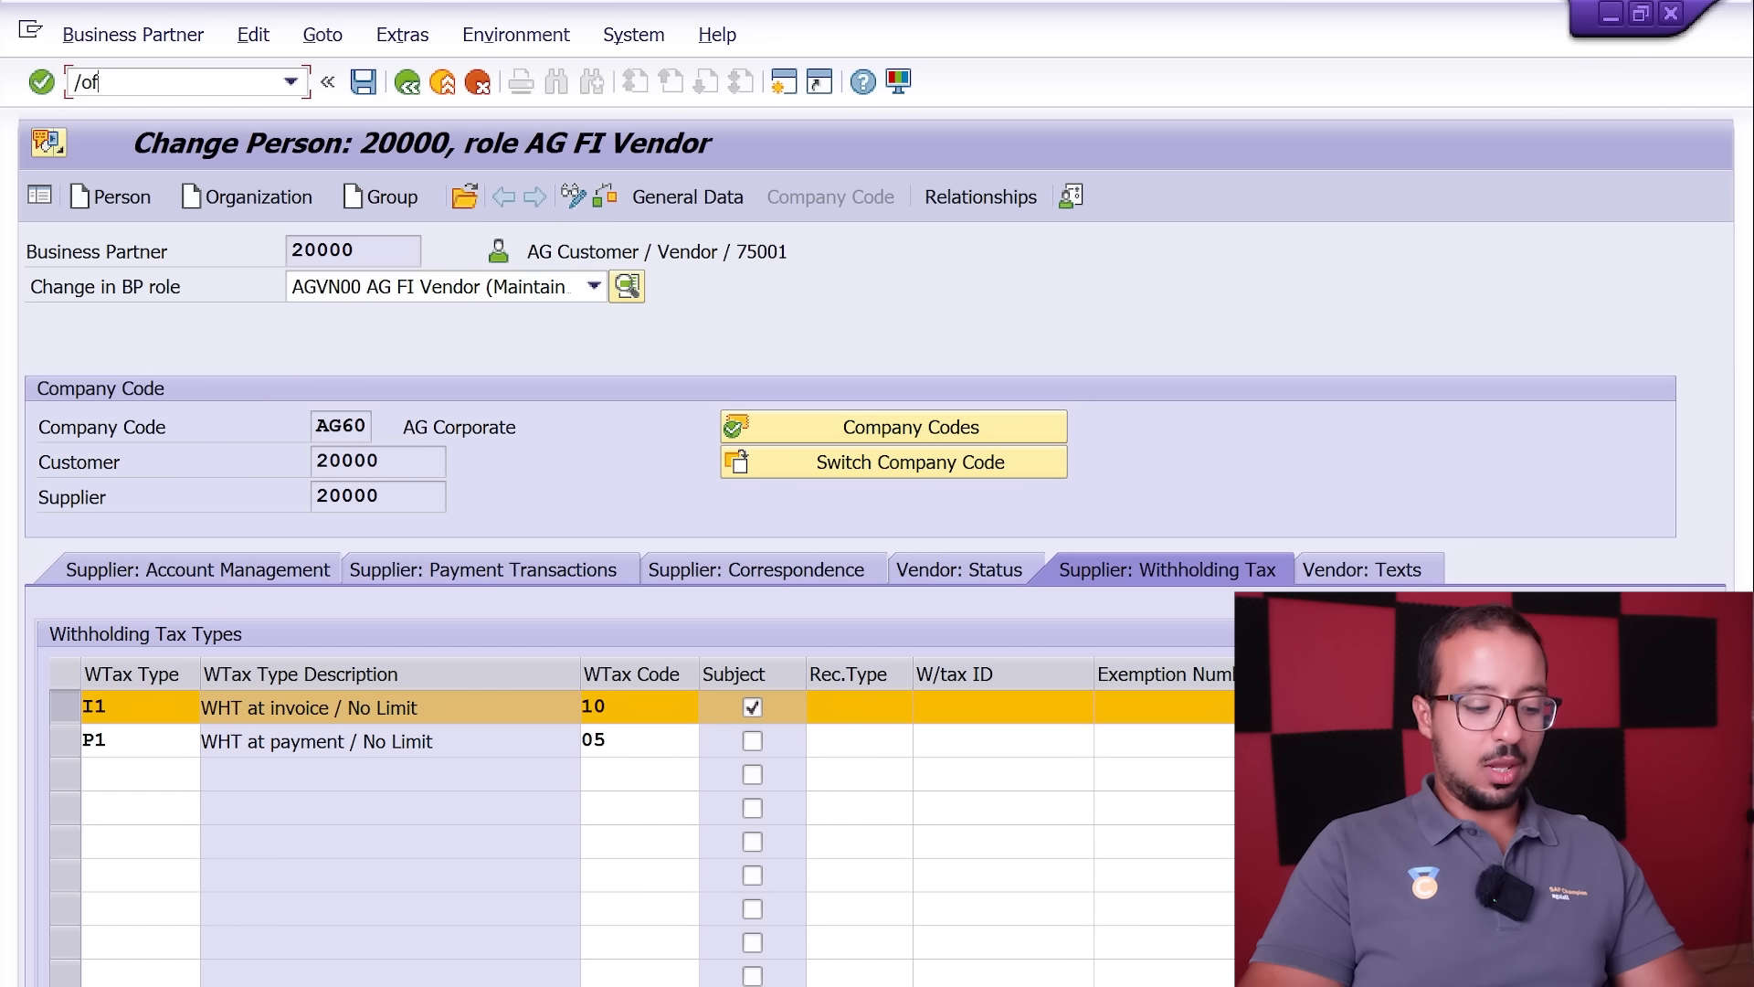
text(/ofb60)
key(Return)
text(200)
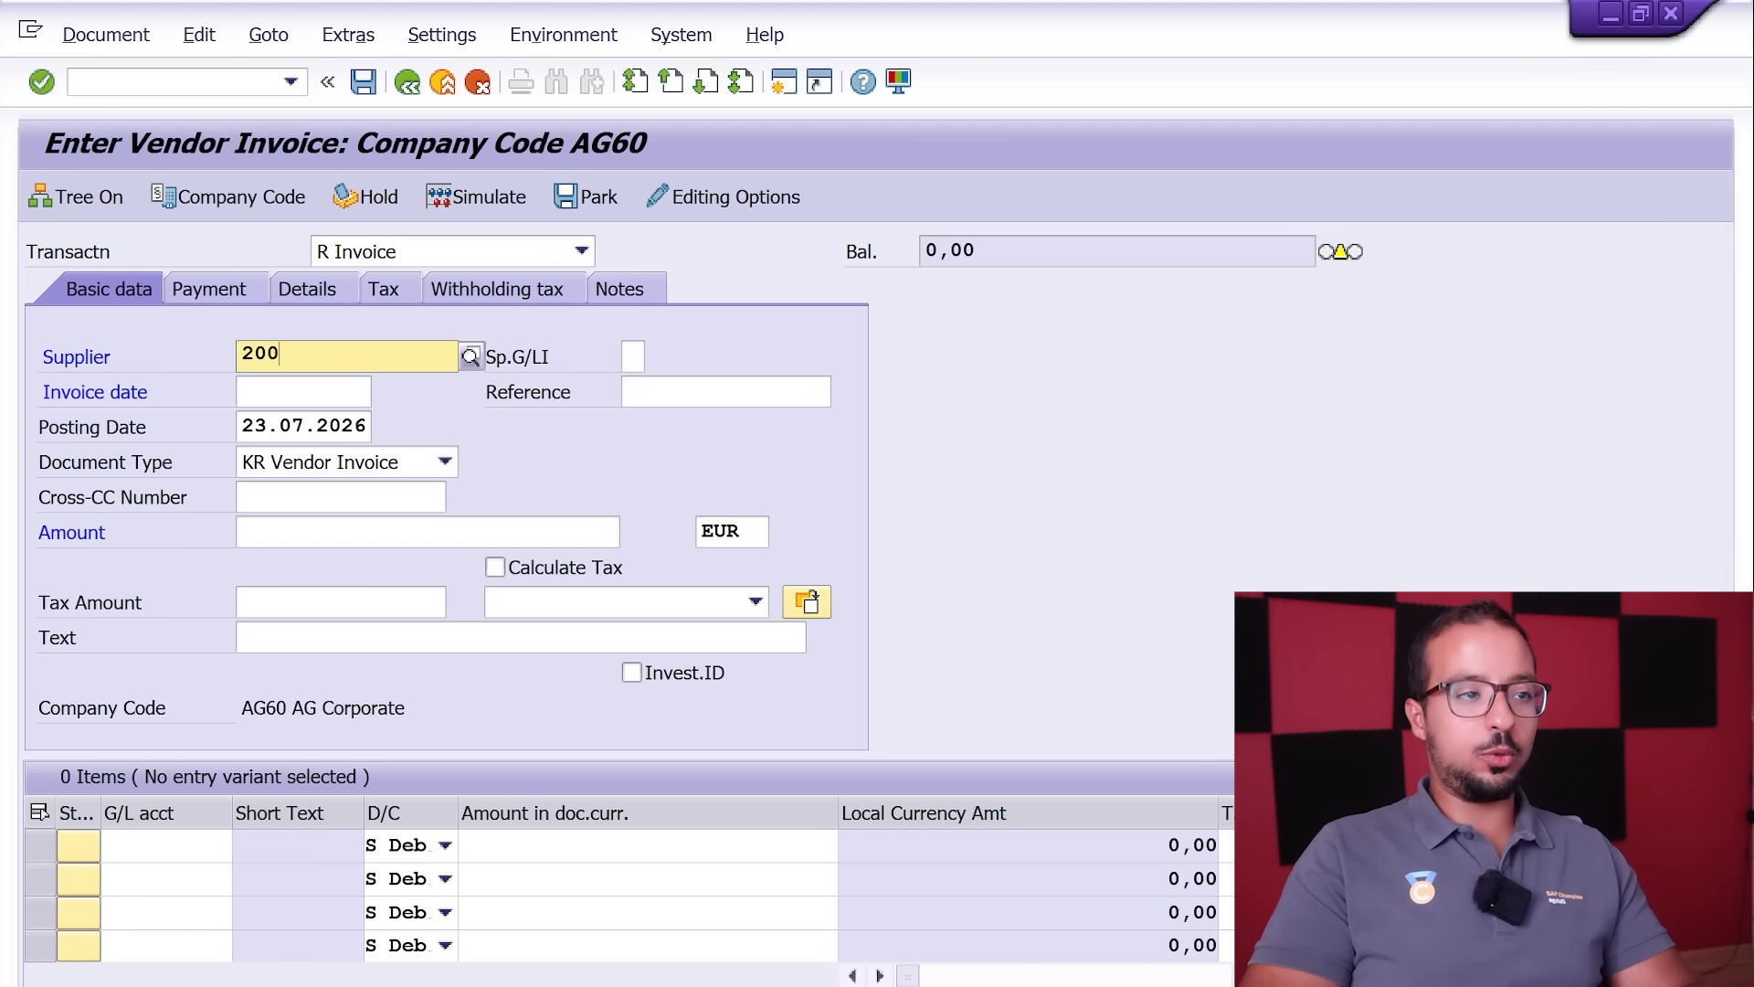
text(00)
key(Tab)
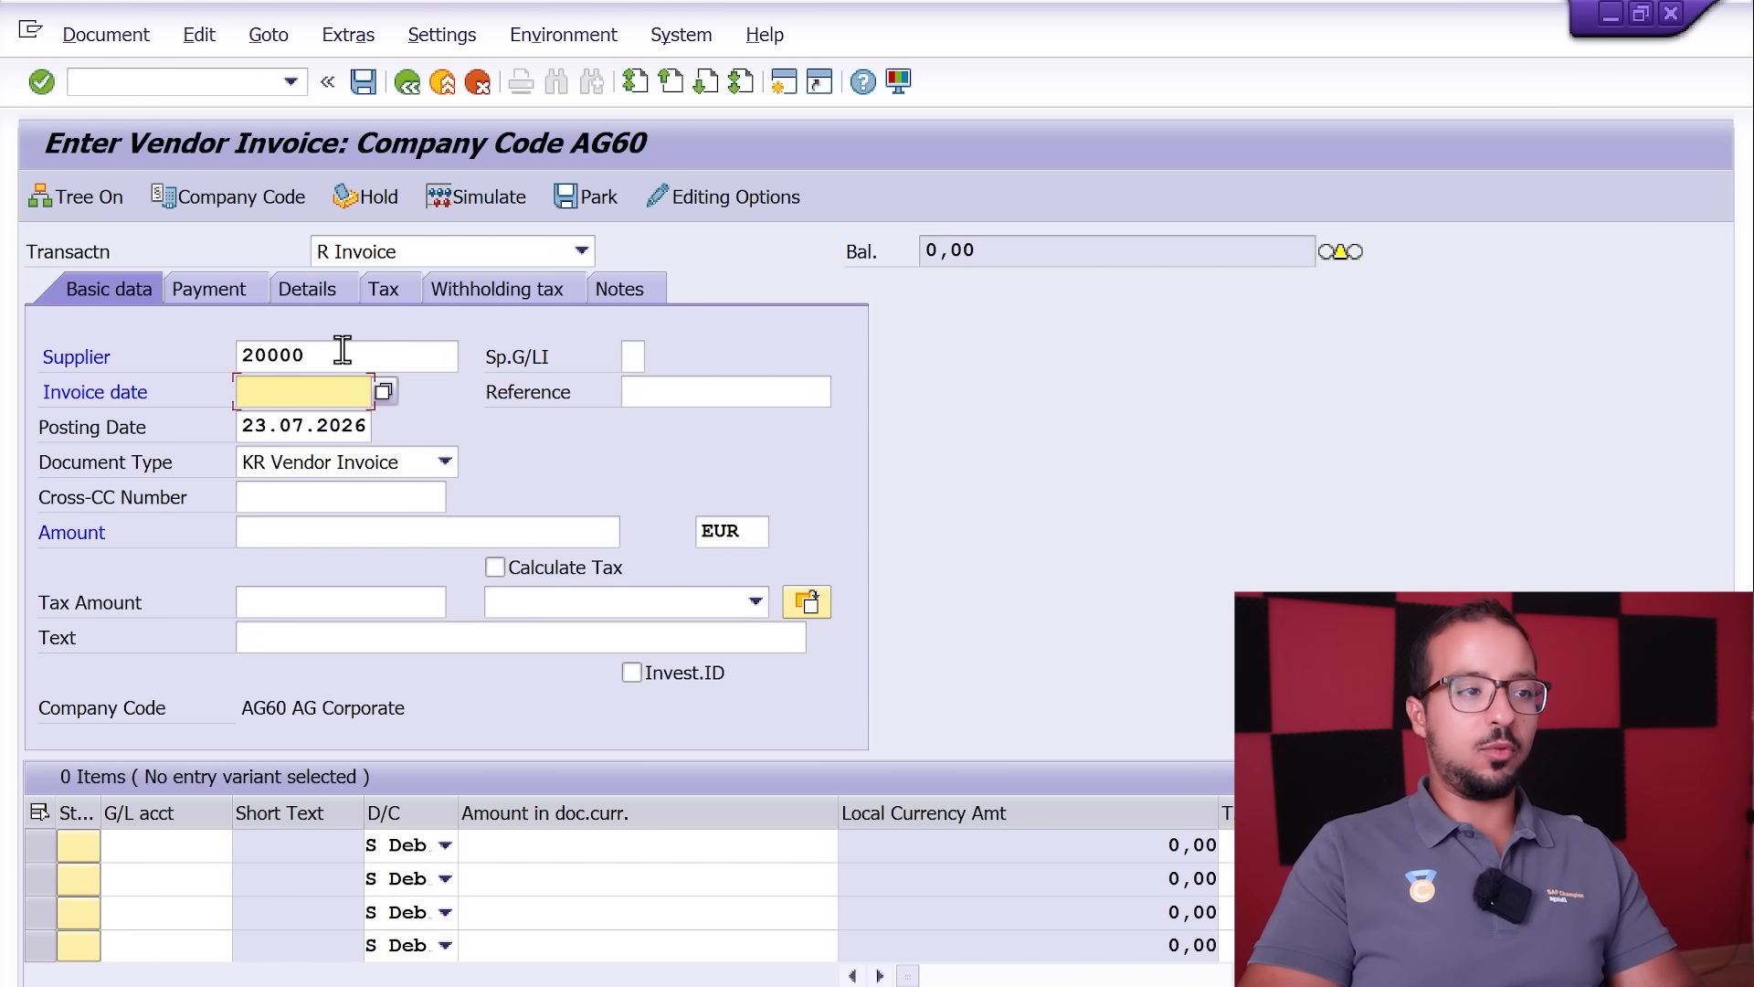
Step: Set the invoice date to 23.07.2026 and the reference to Test3
text(230720)
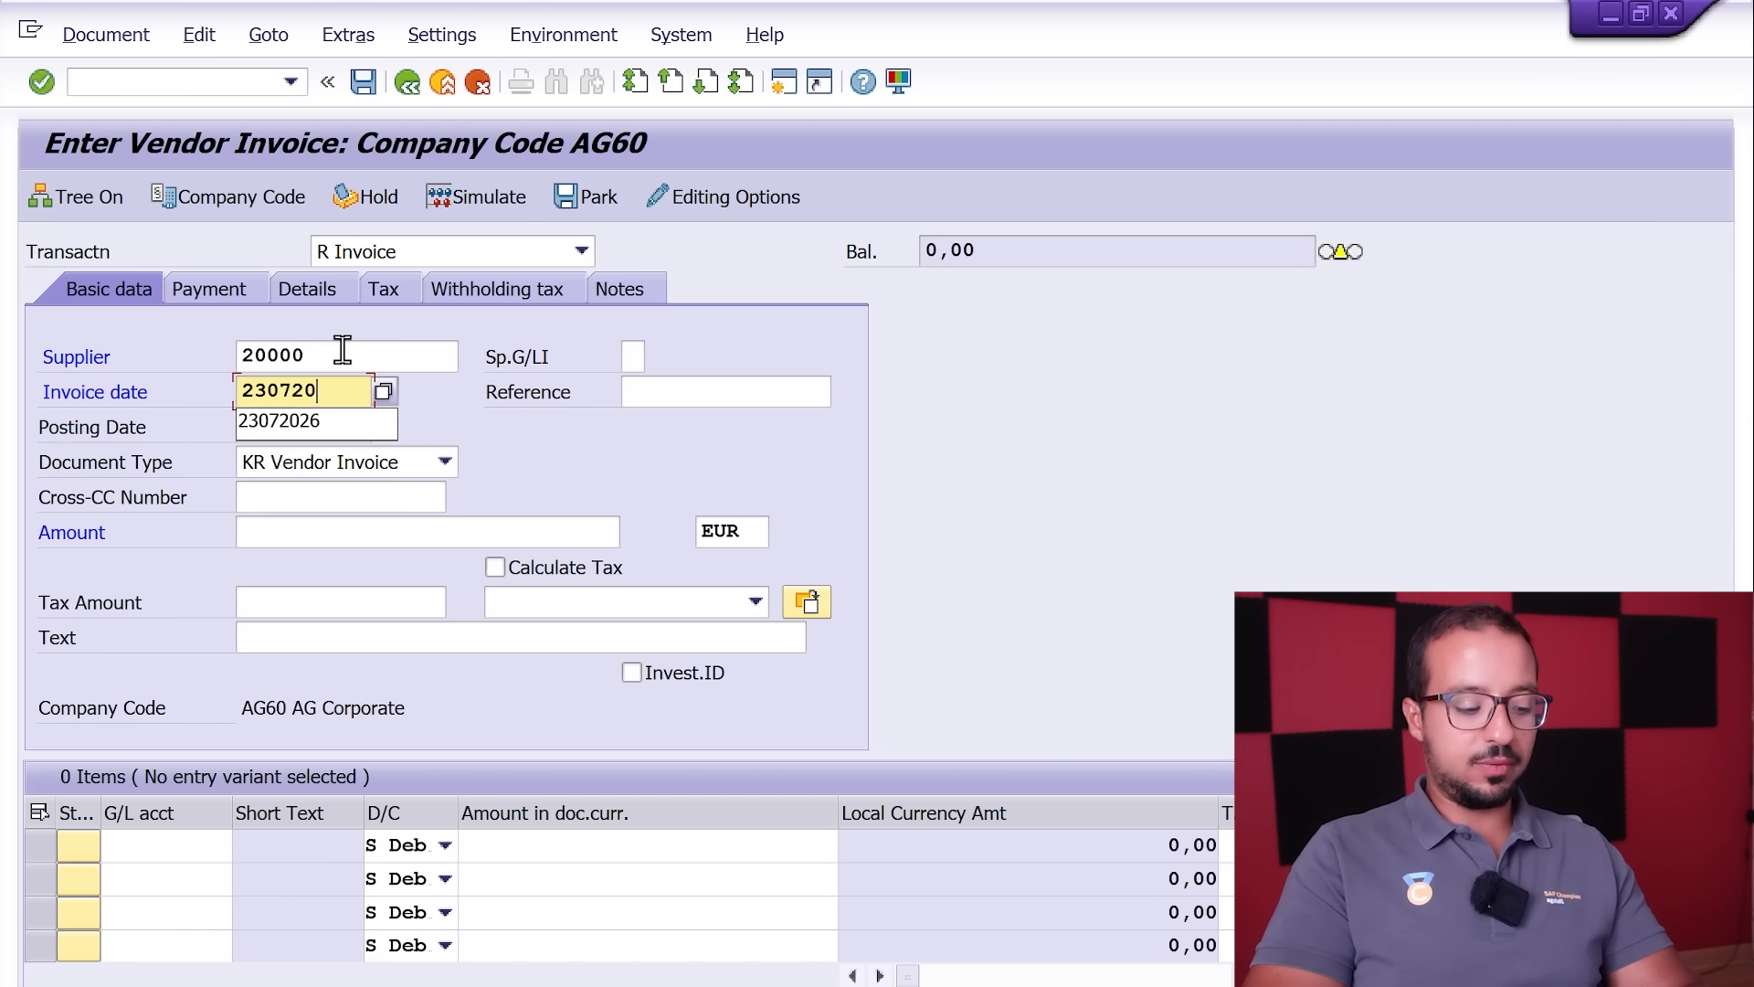
text(26)
key(Tab)
text(Test3)
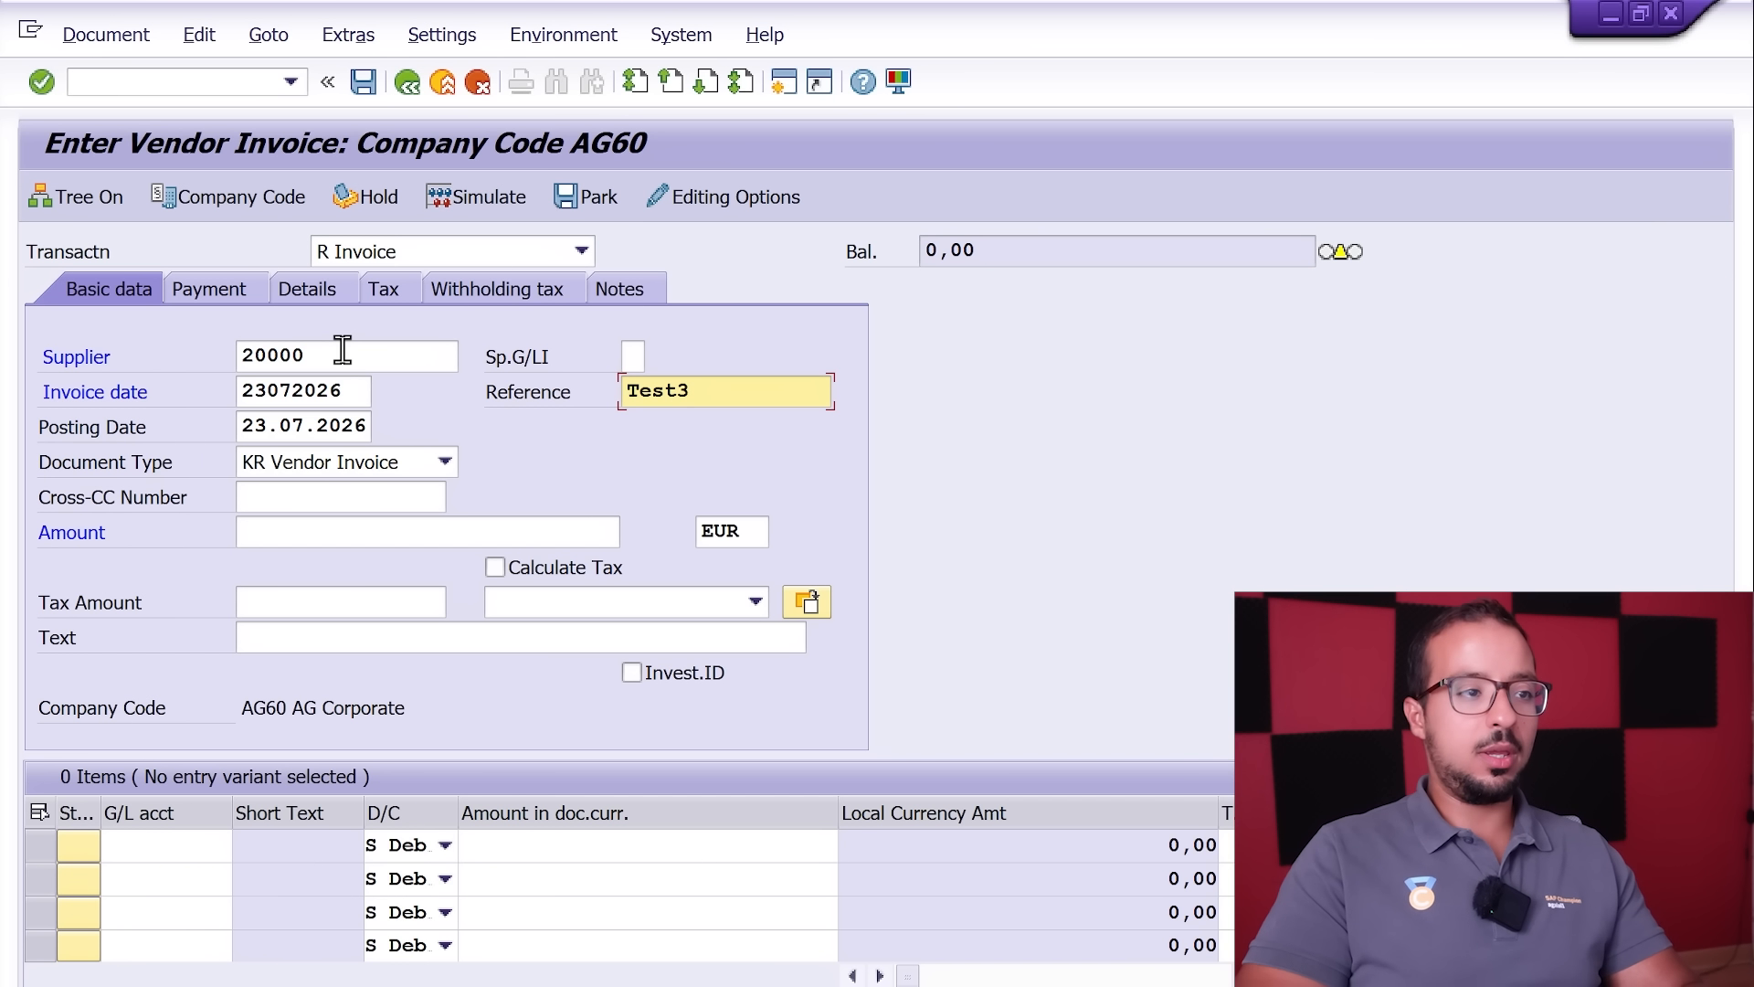
Step: Set the invoice amount to 12000 EUR with automatic tax calculation using tax code V3 (Input tax 20%)
click(345, 532)
text(120)
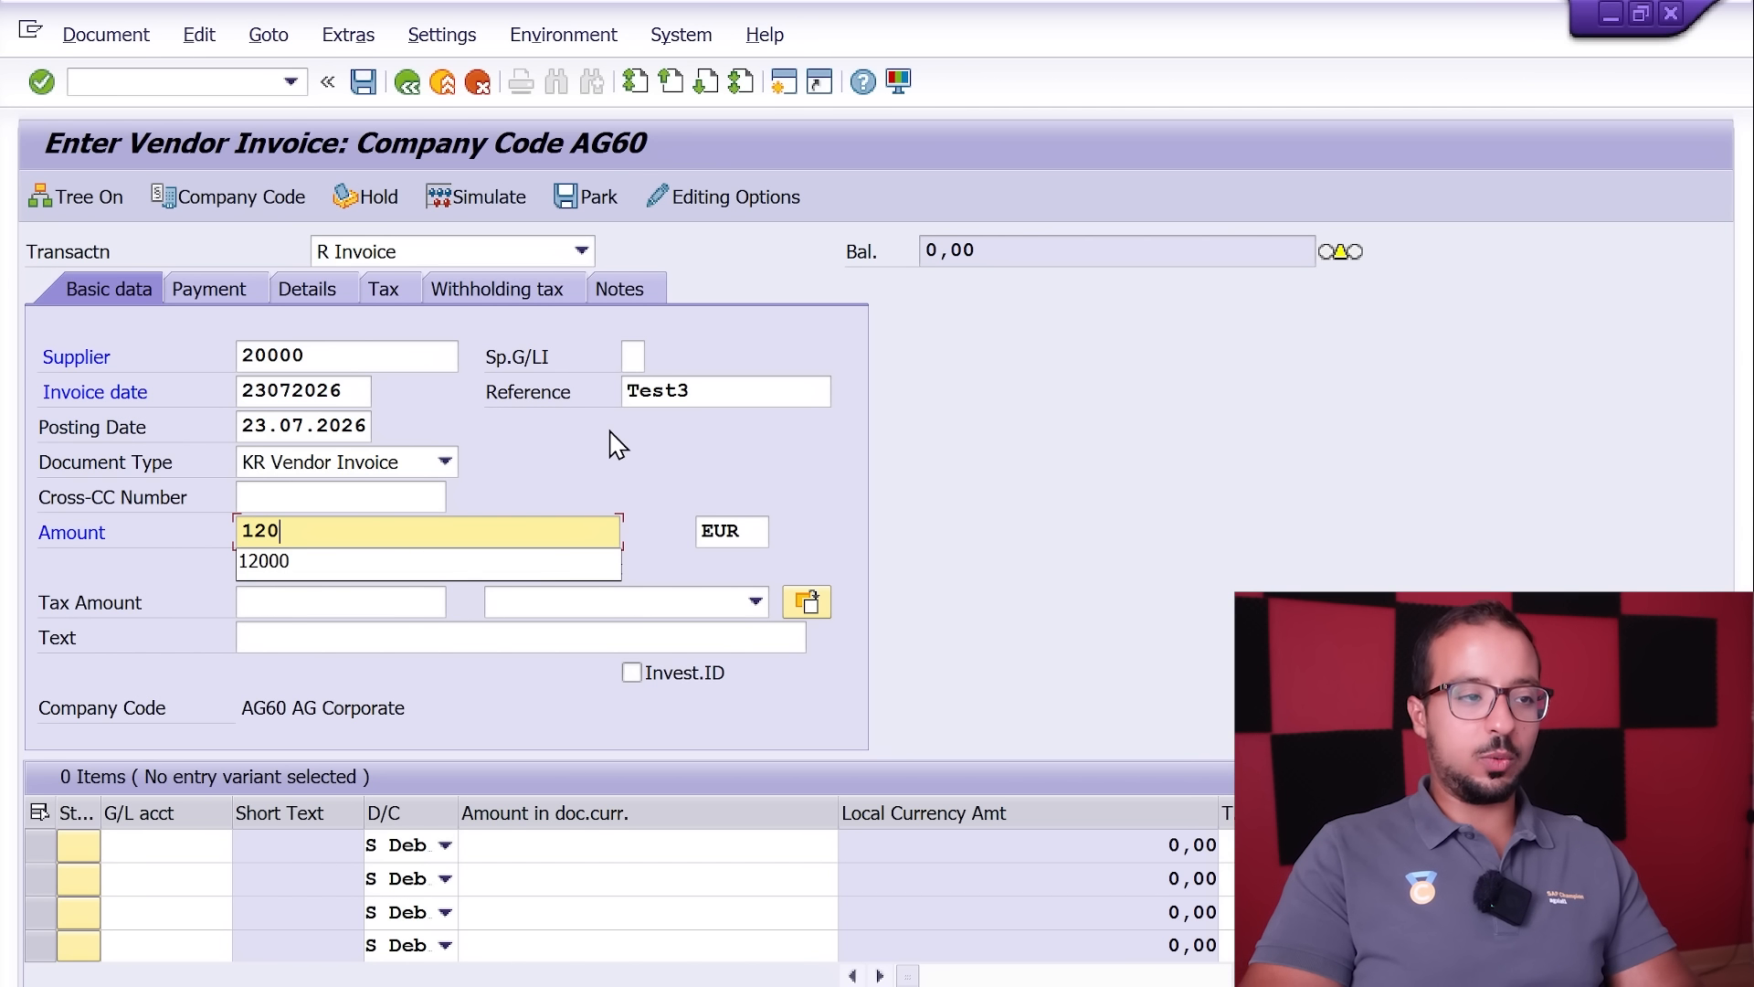
text(00)
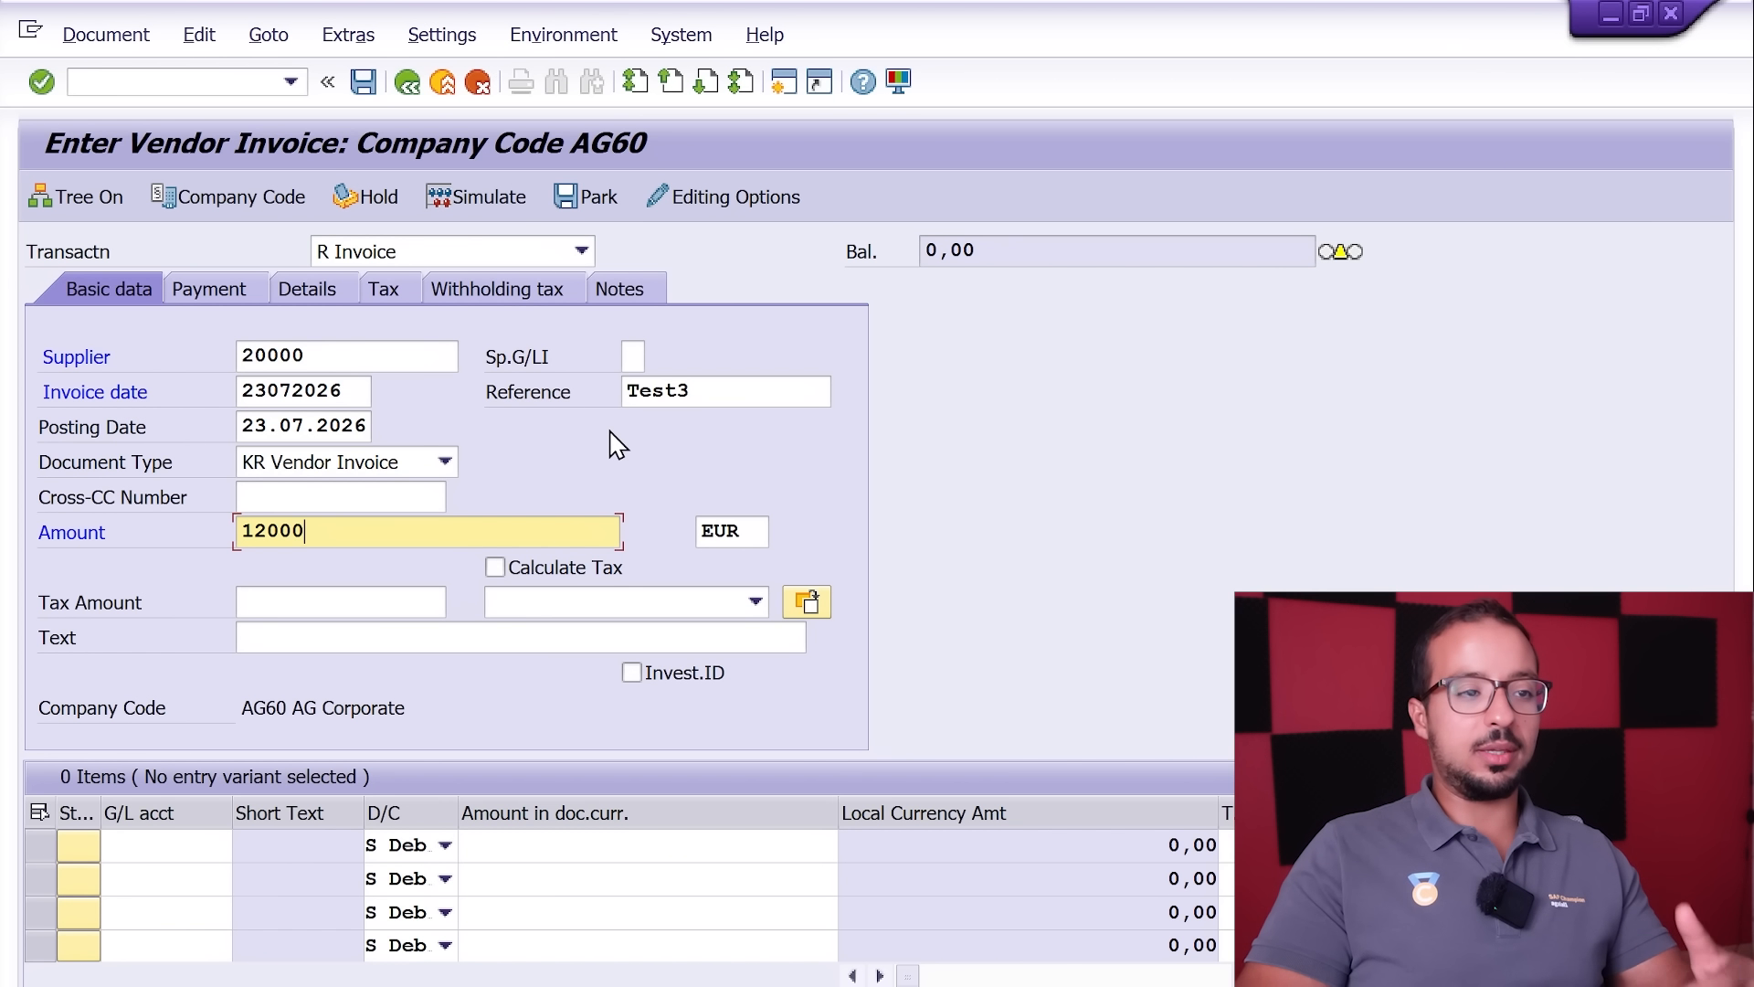
click(514, 568)
key(Return)
click(745, 601)
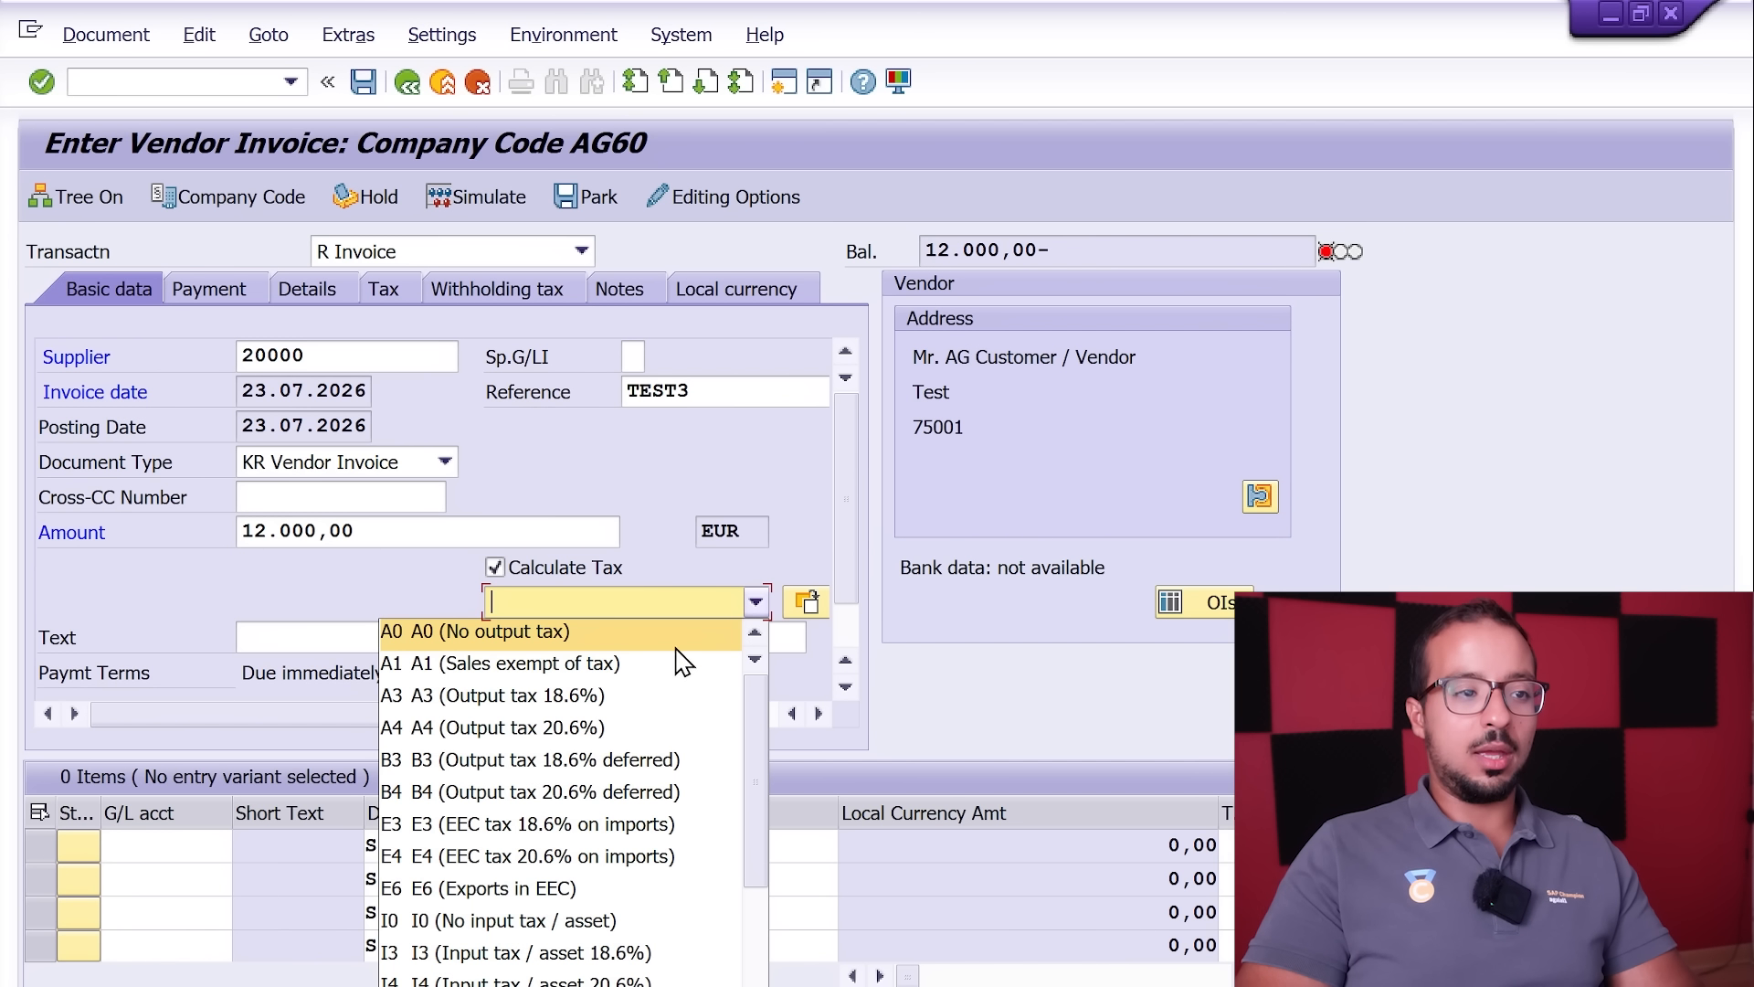
scroll(687, 665, down, 1)
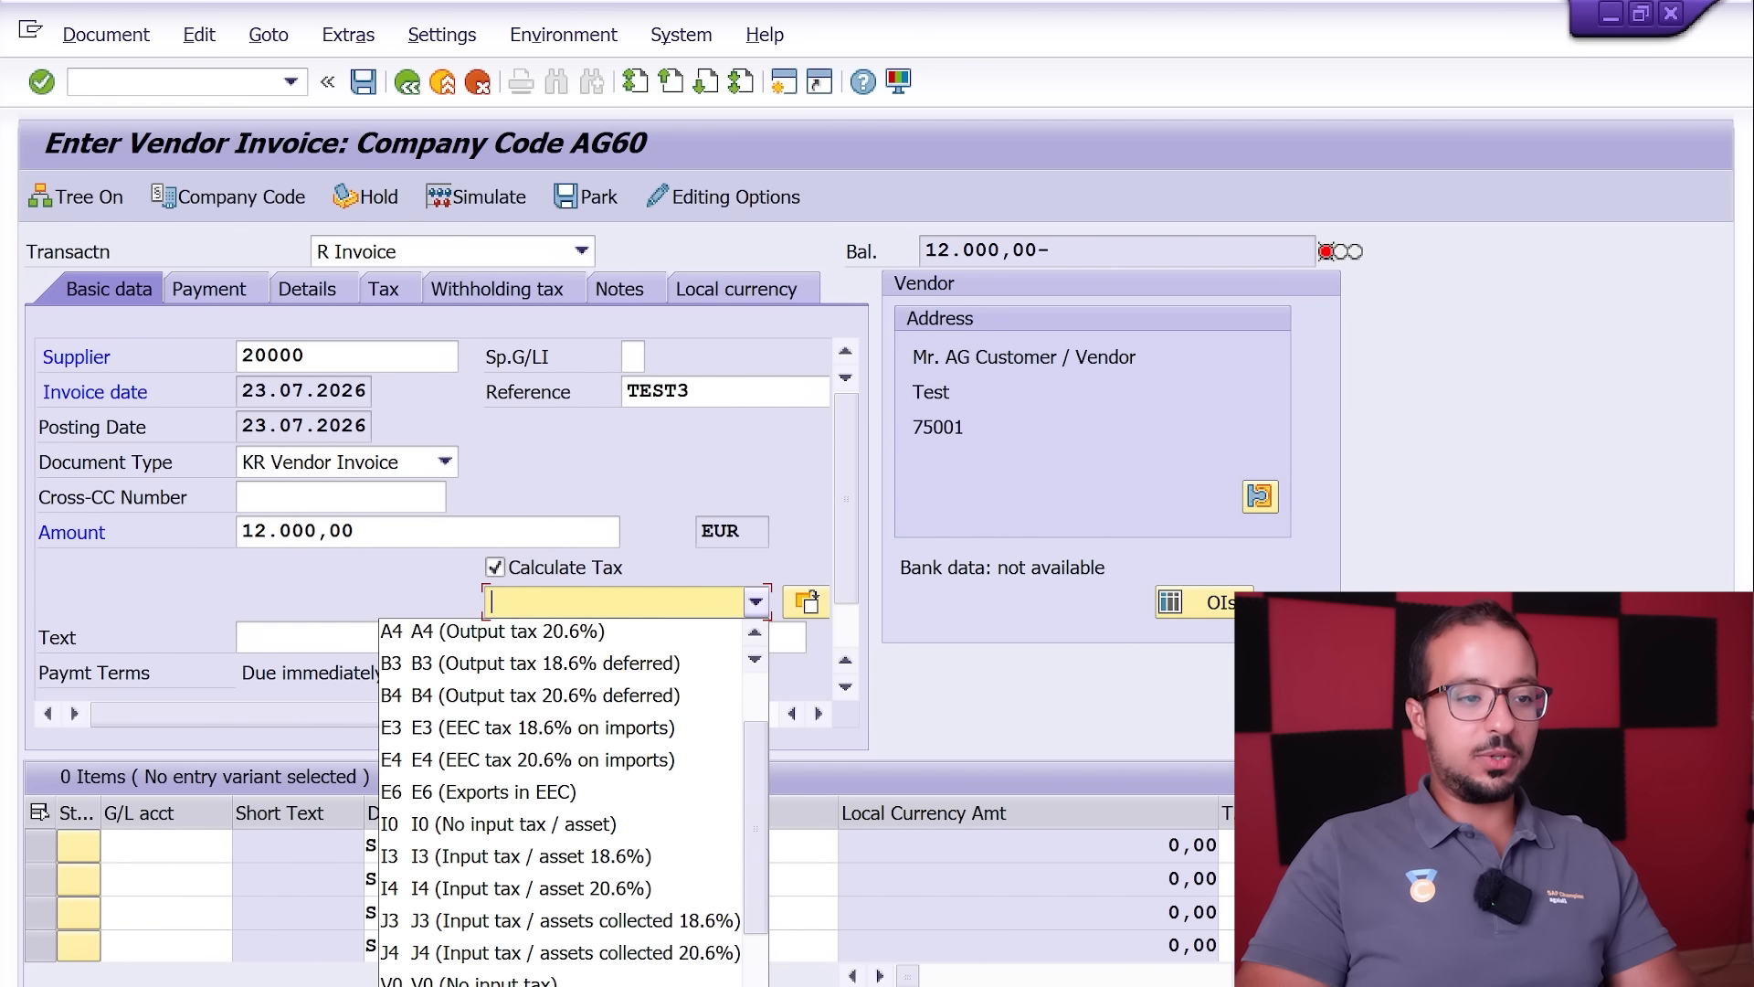
click(672, 985)
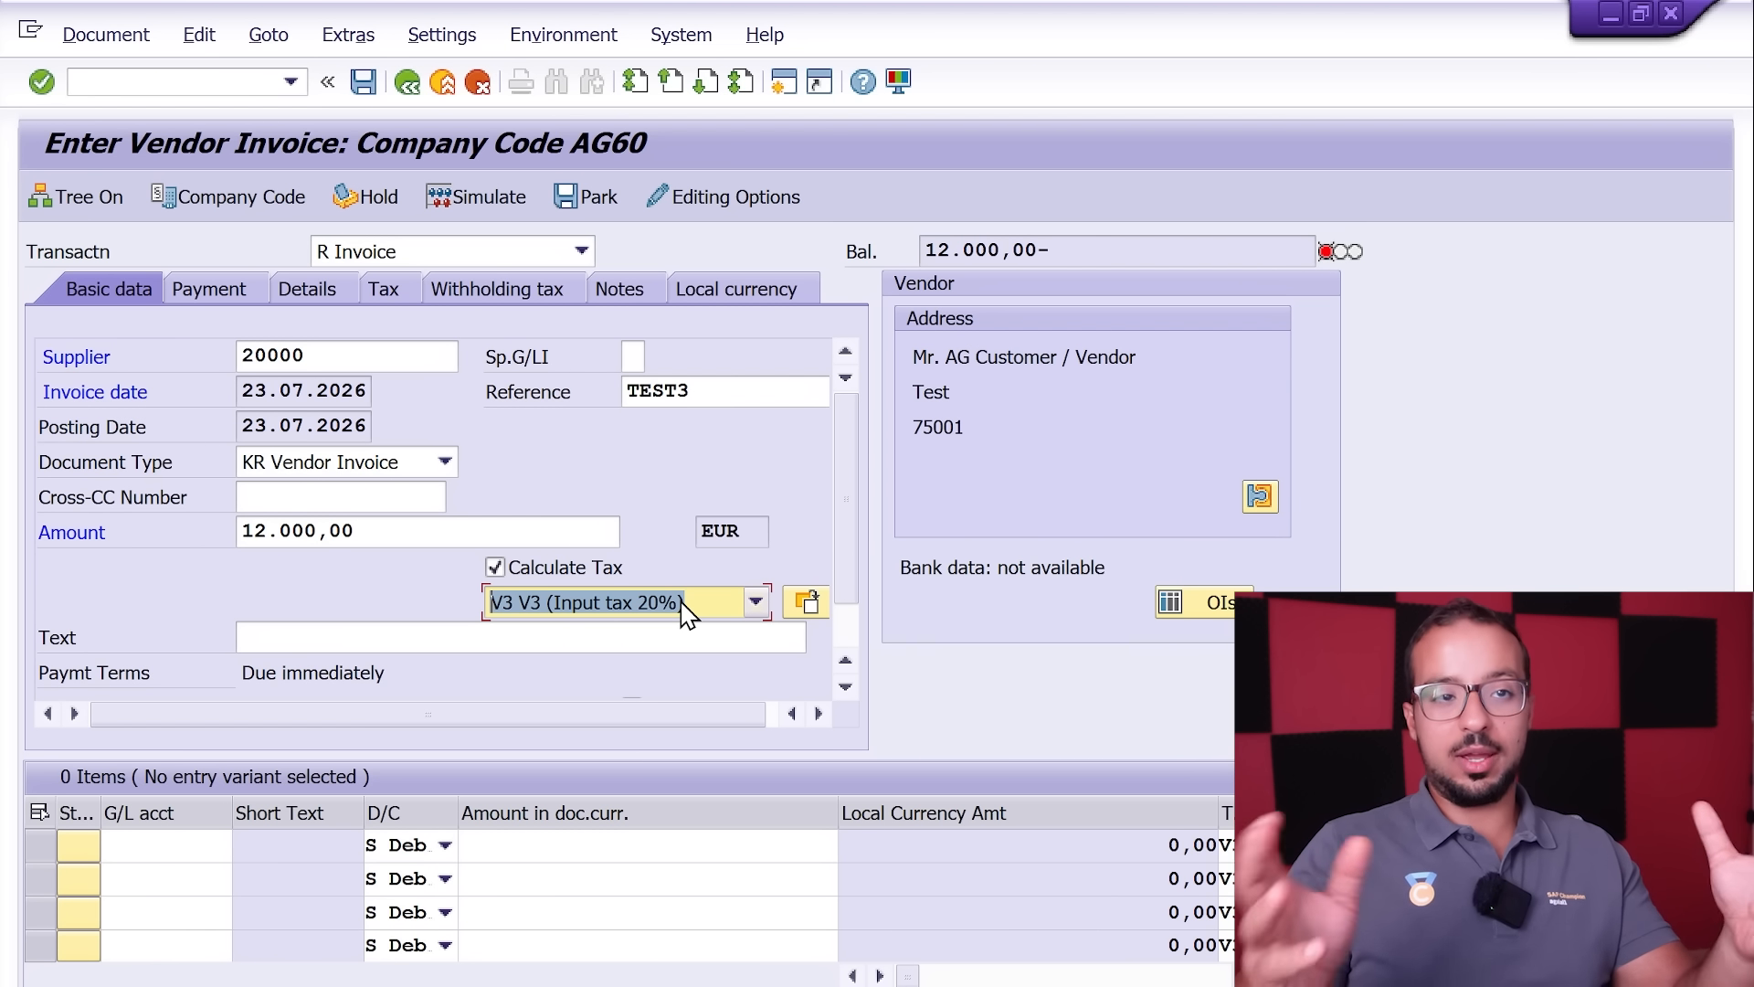
Step: Fill the first line item with G/L account 310000 and an amount of 12000
click(132, 842)
text(310000)
key(Down)
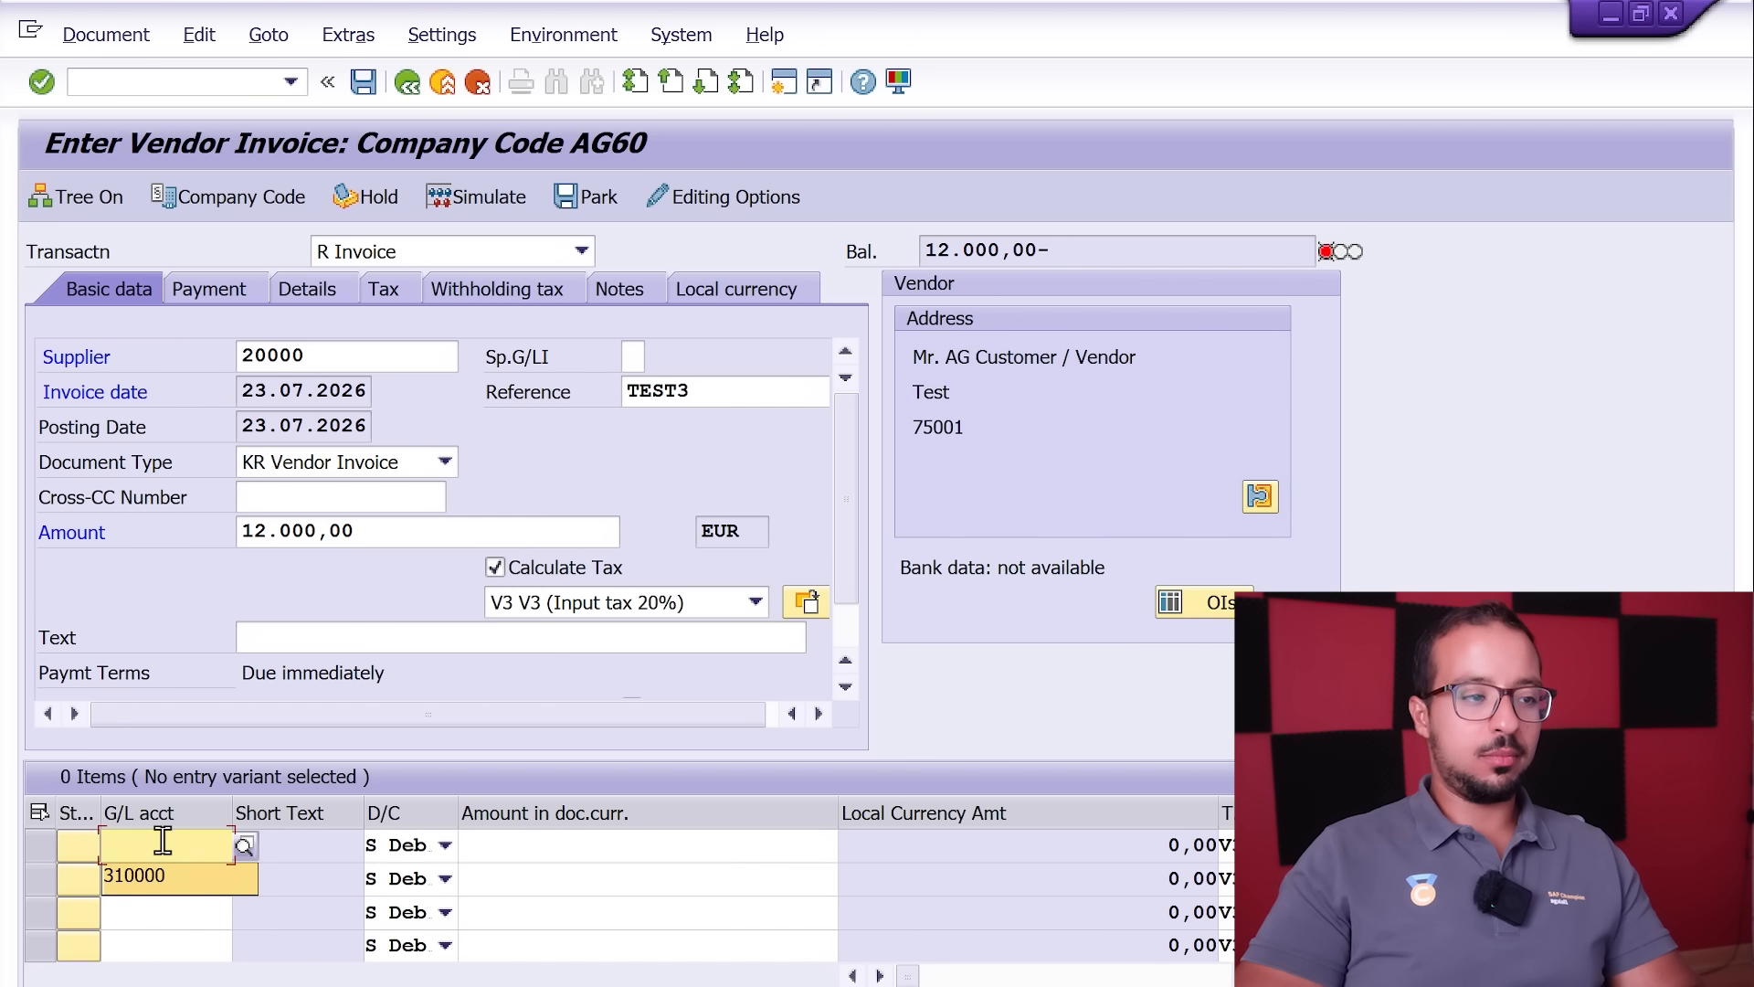
key(Return)
key(Tab)
Step: Assign cost center G1000 to the first line item and confirm the entries
key(Tab)
text(12000)
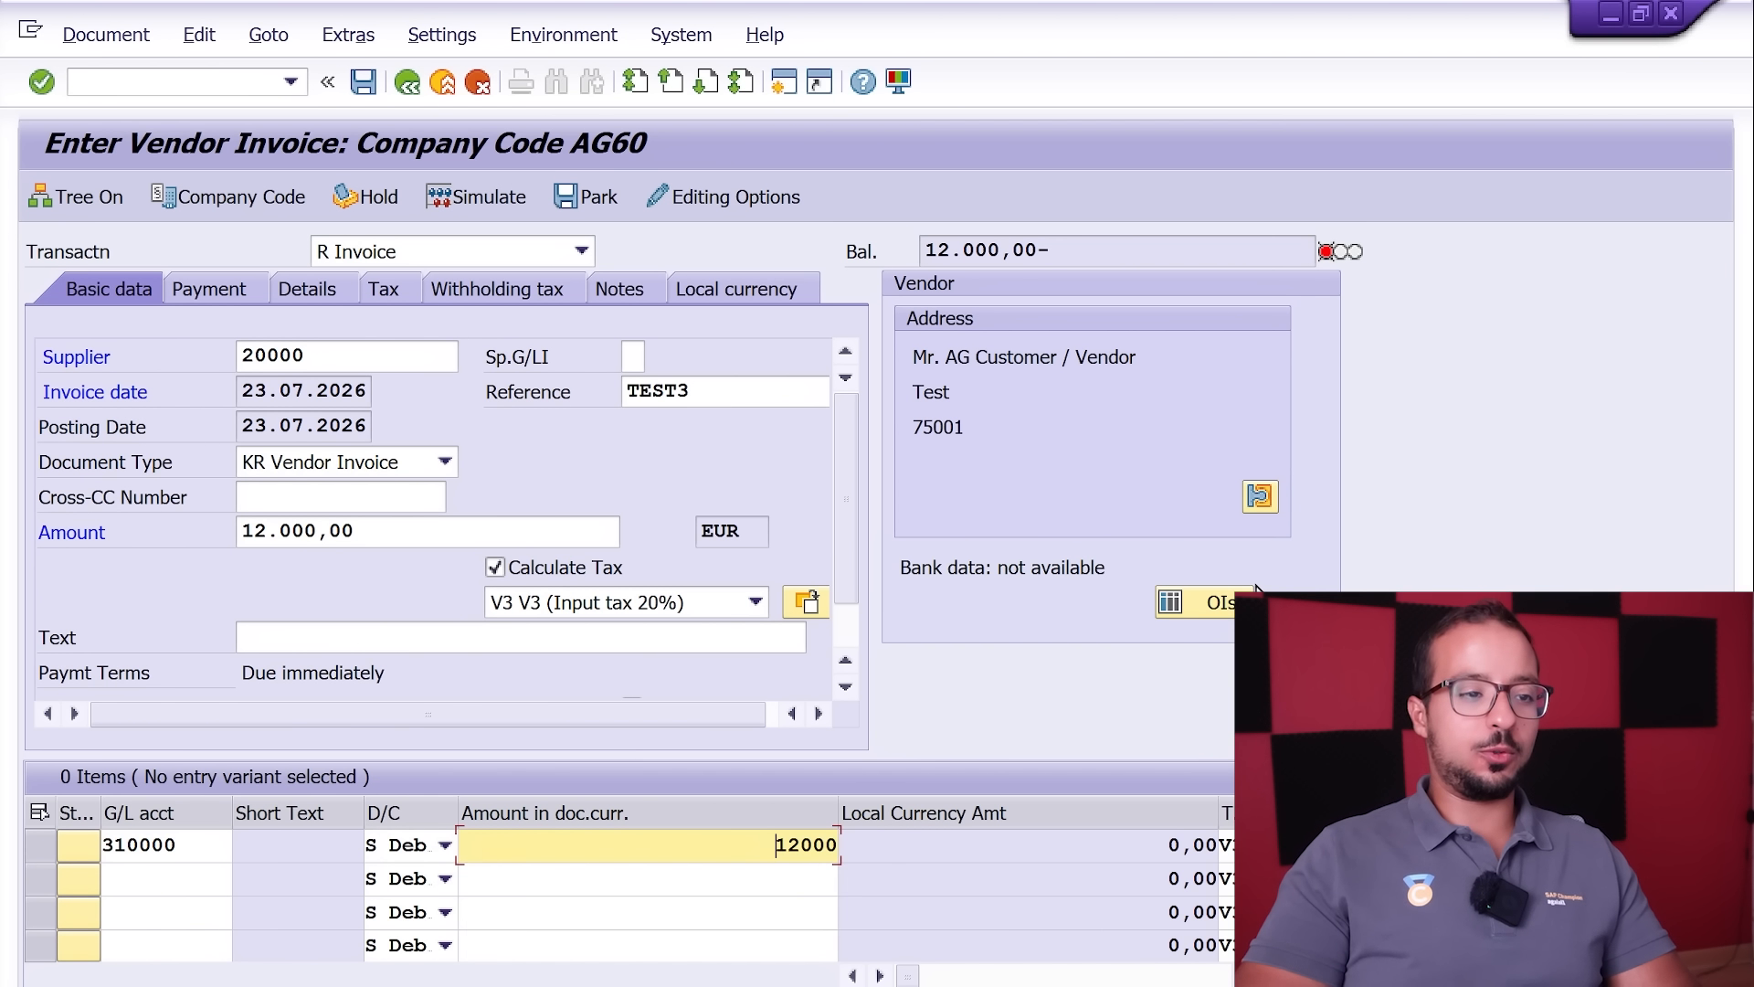
key(Tab)
key(Tab)
key(Tab)
key(Tab)
key(Tab)
key(Tab)
key(Tab)
key(Tab)
key(Tab)
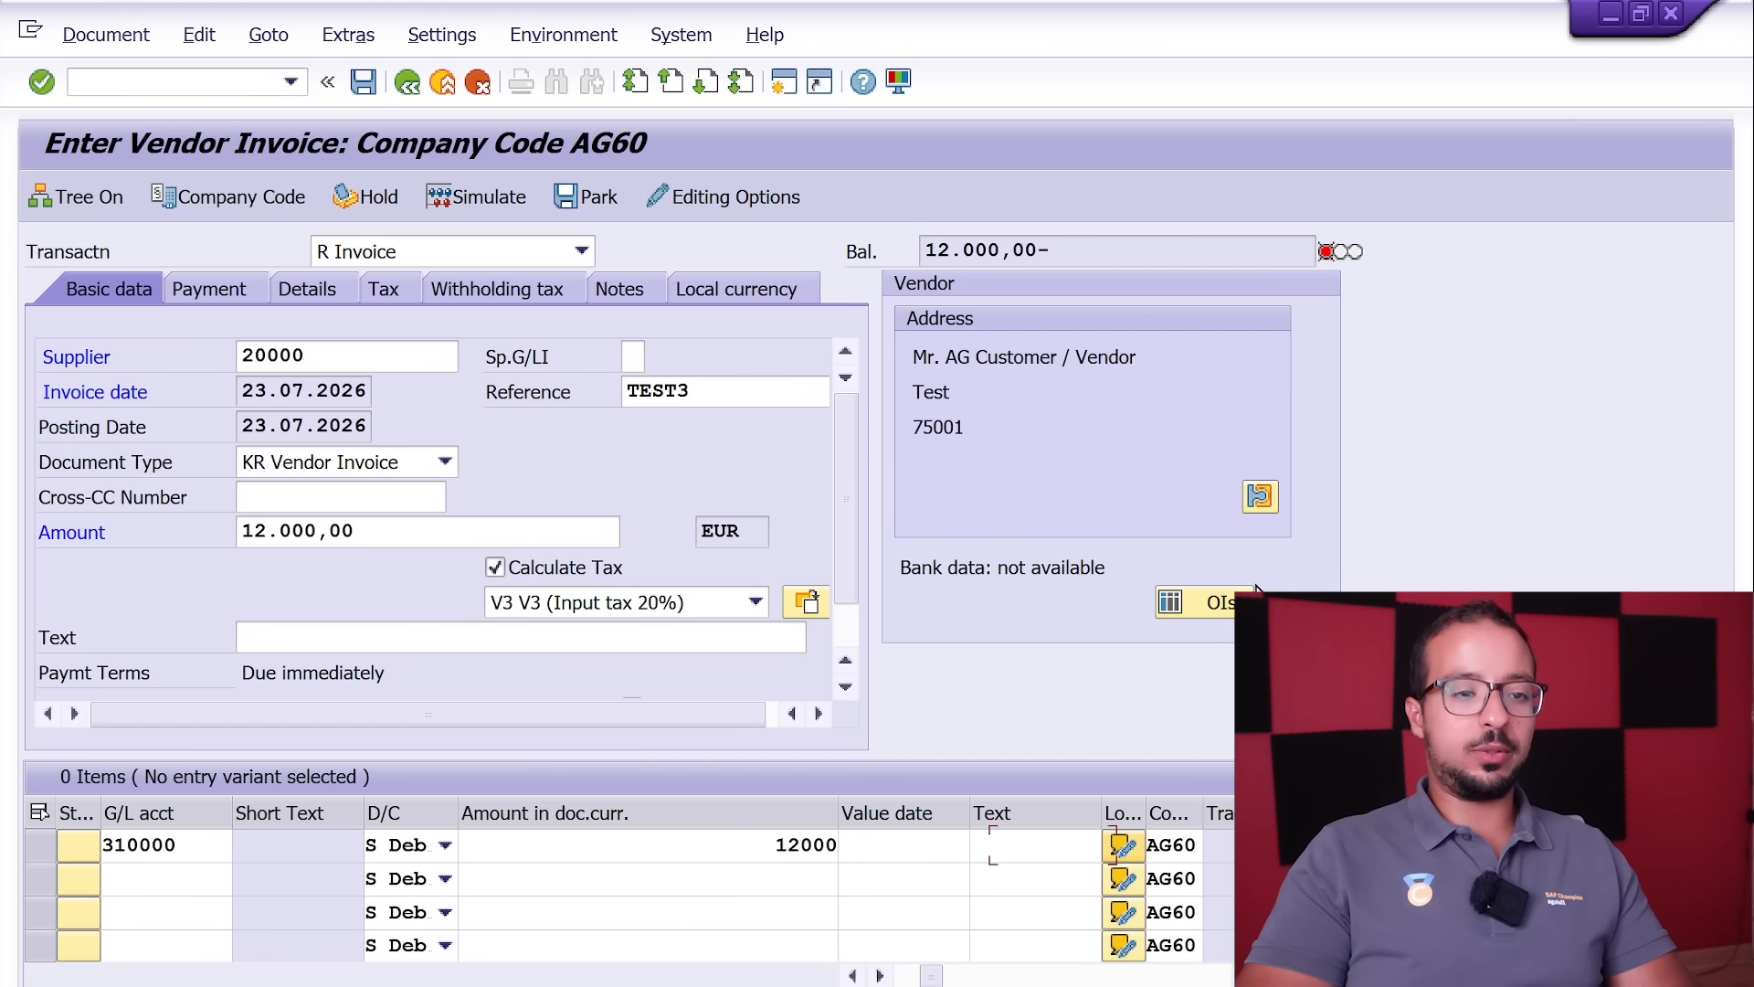
key(Tab)
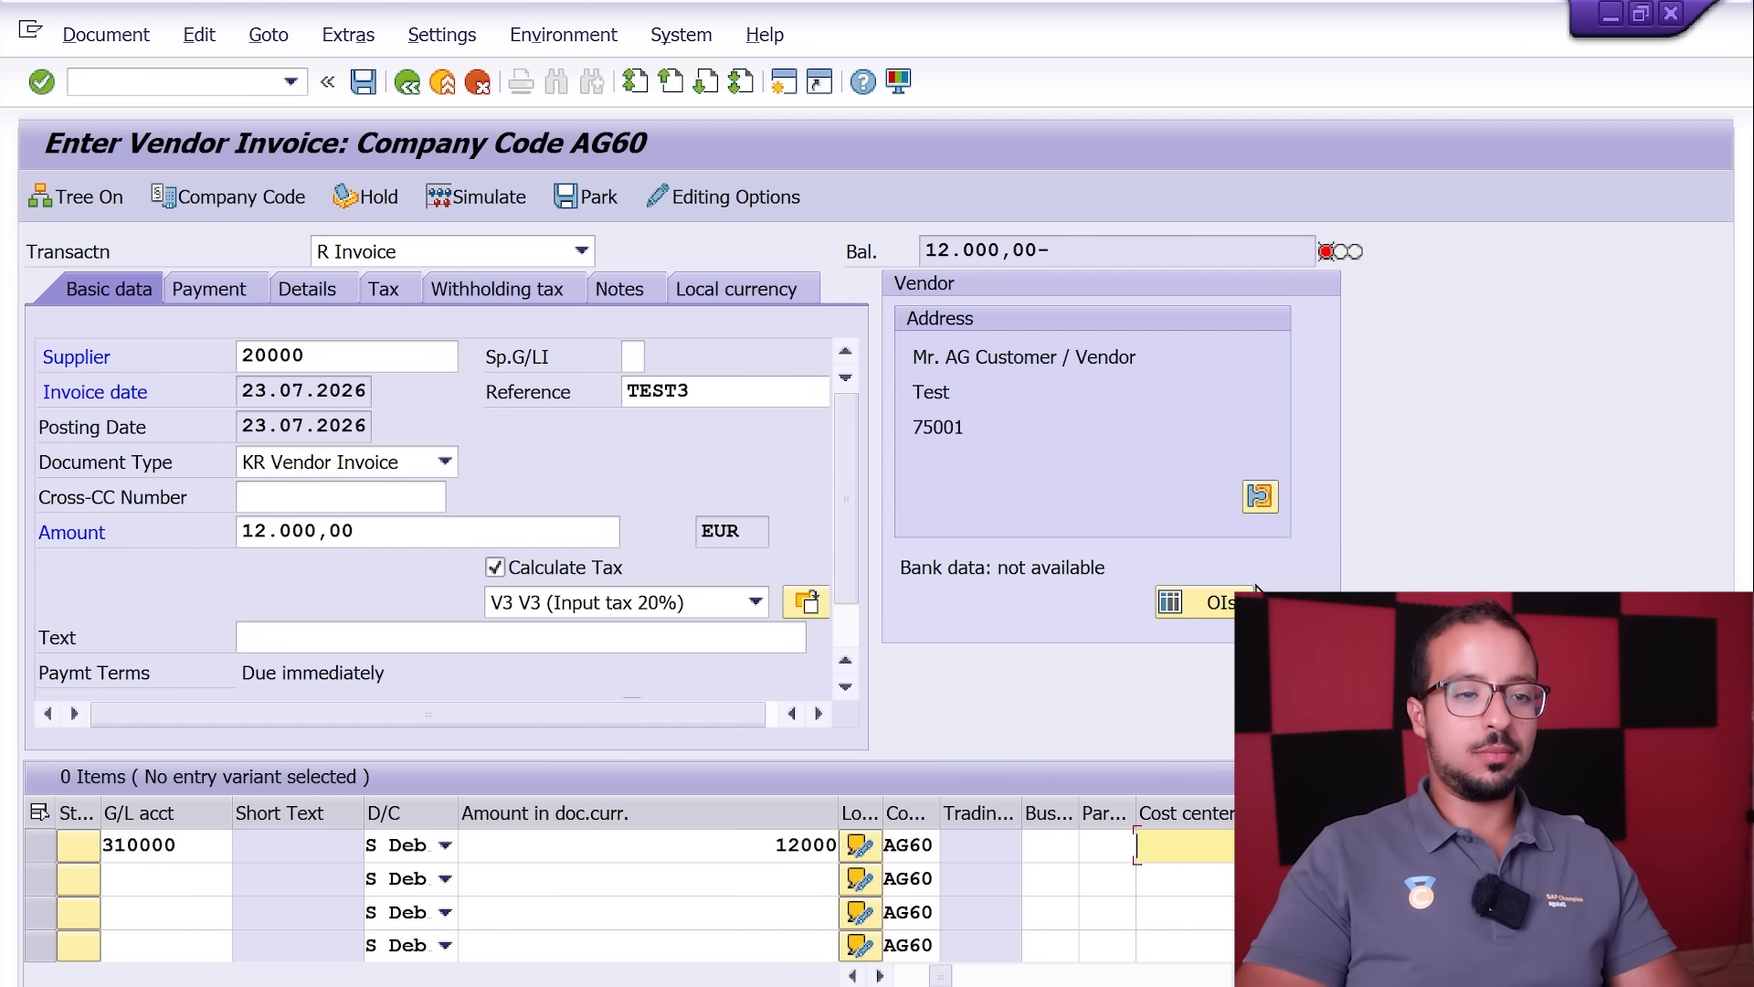
text(G1000)
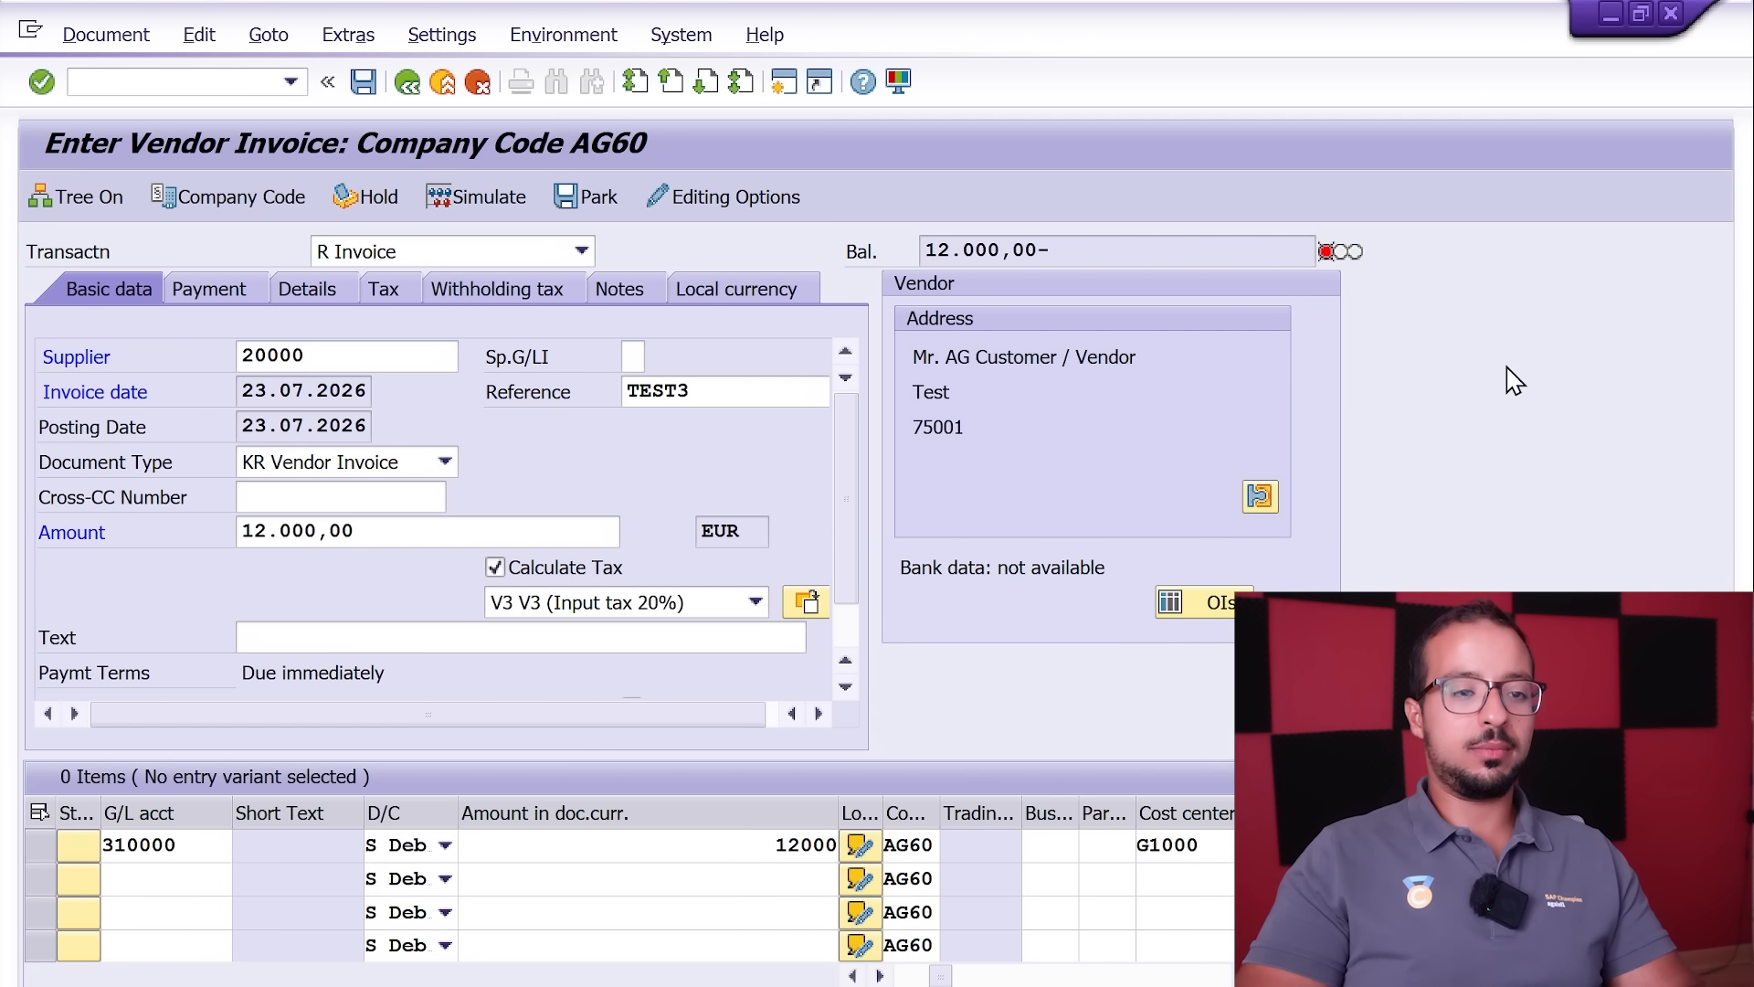
key(Return)
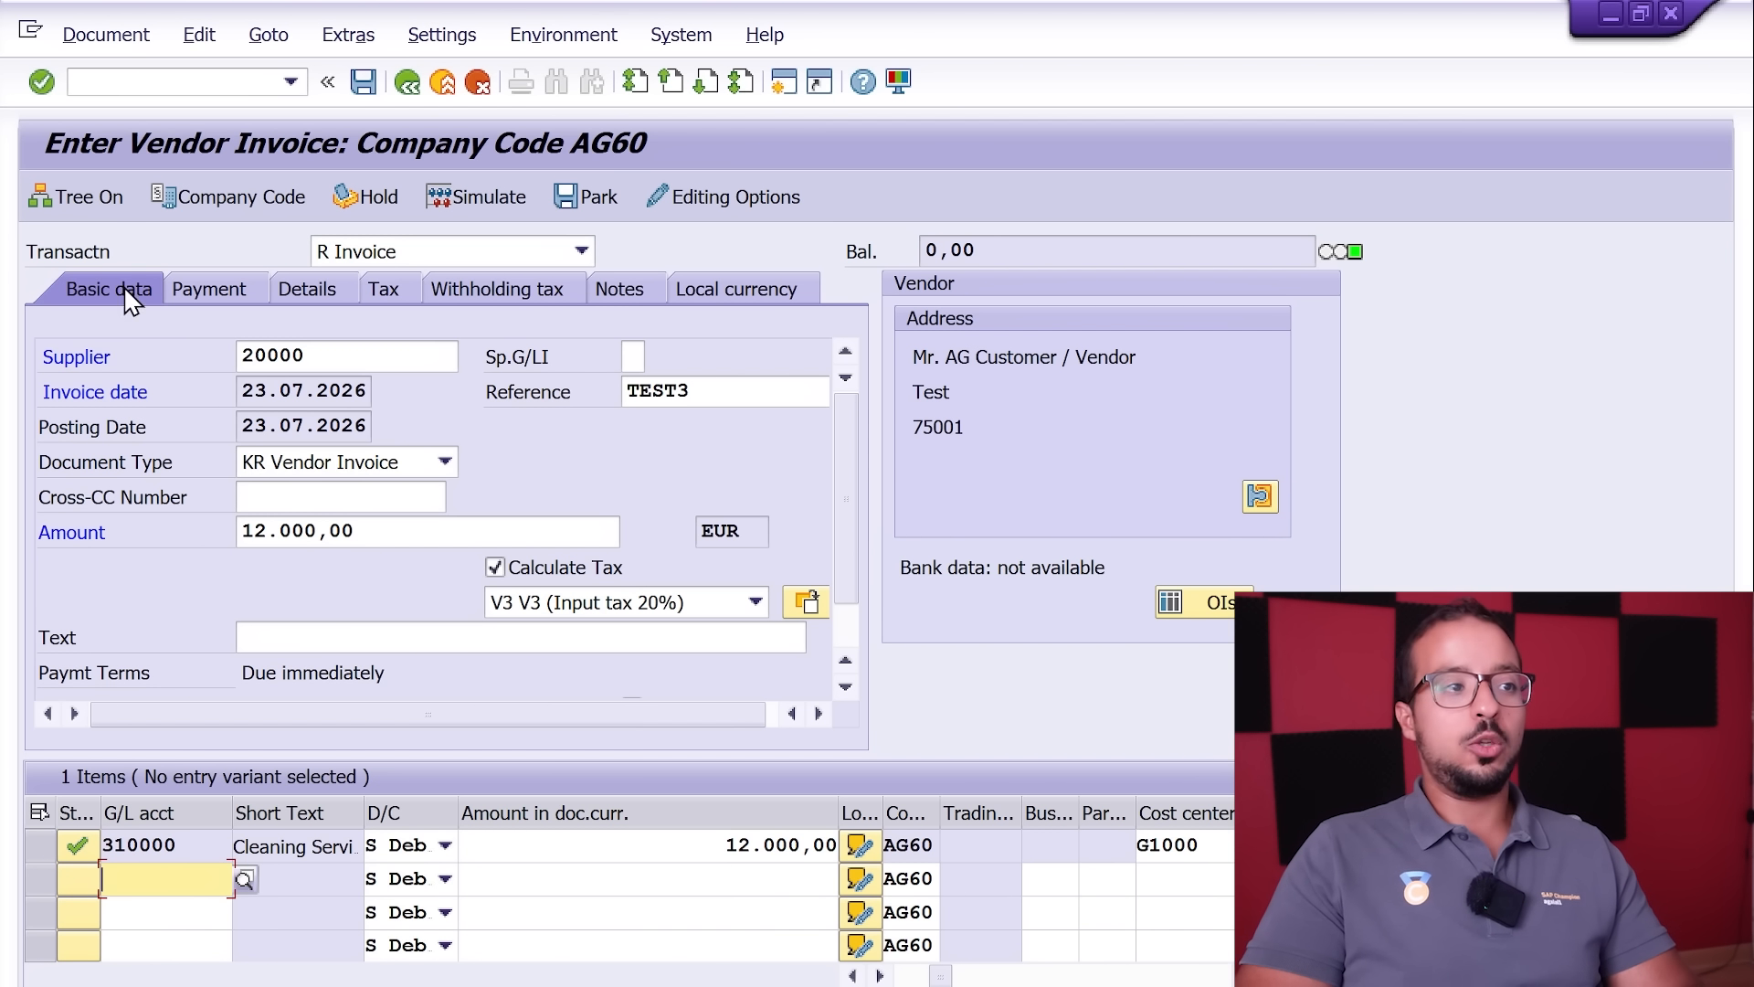
Step: Save the invoice line as an account assignment template named WHT_VAT_AG and check that it is listed among the templates
click(45, 196)
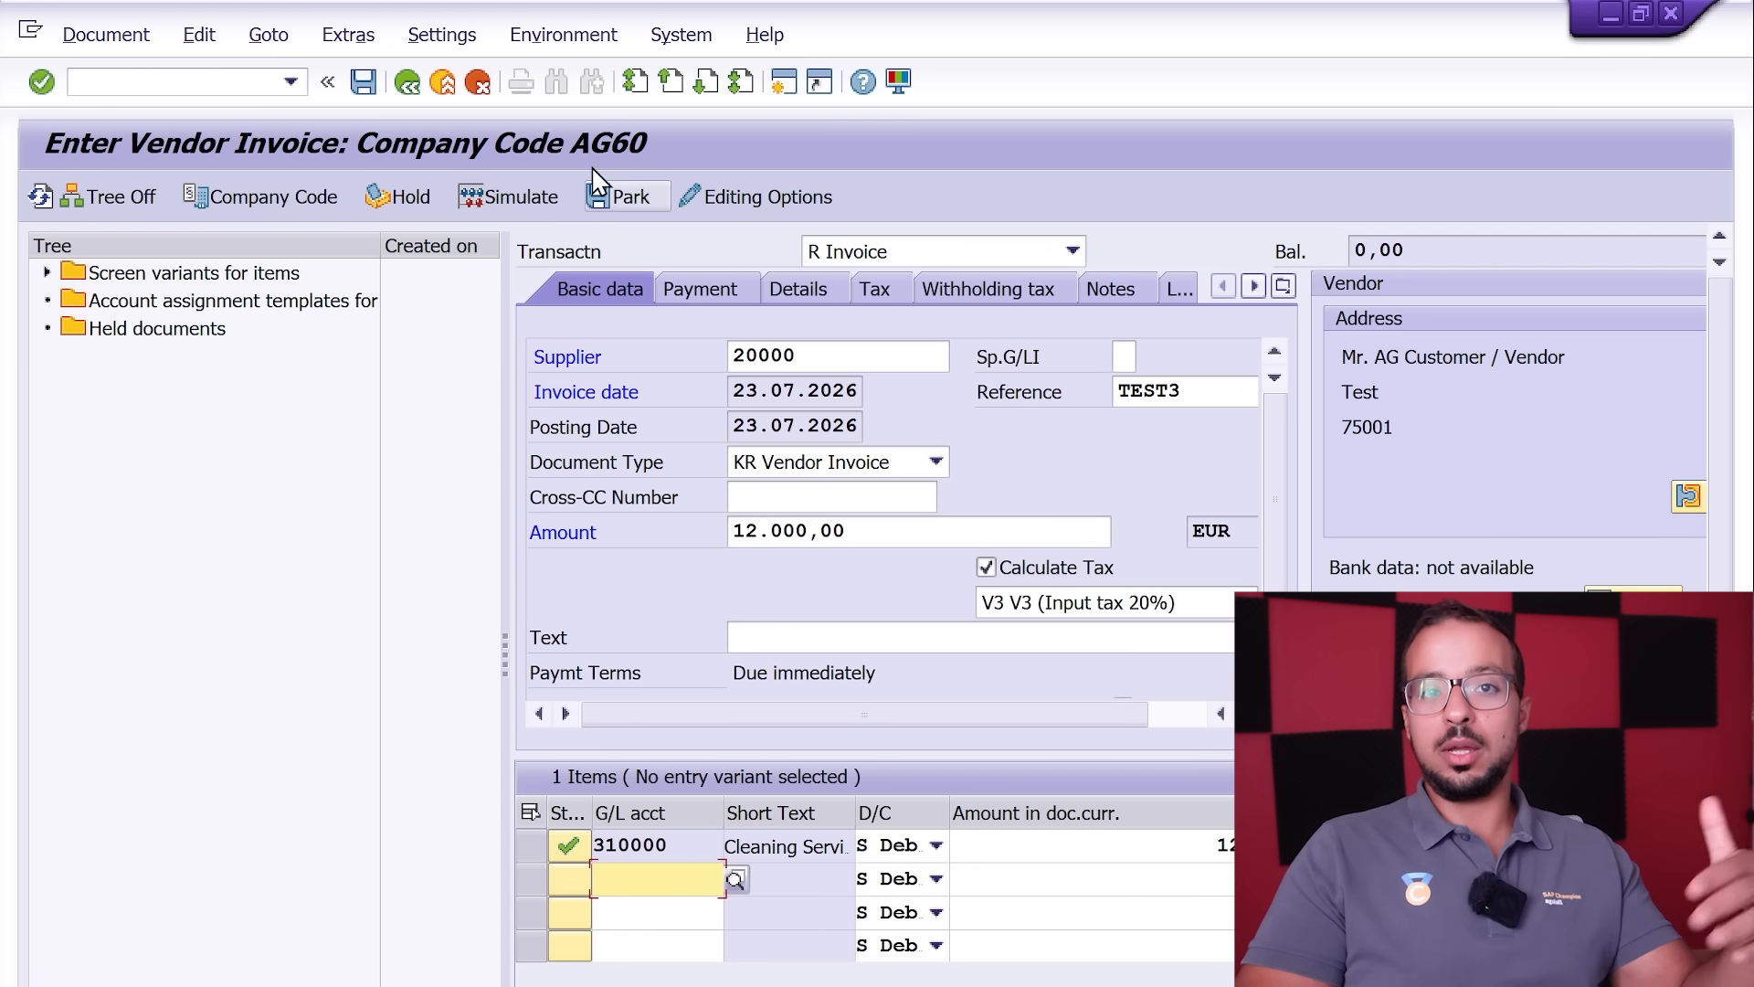
click(158, 307)
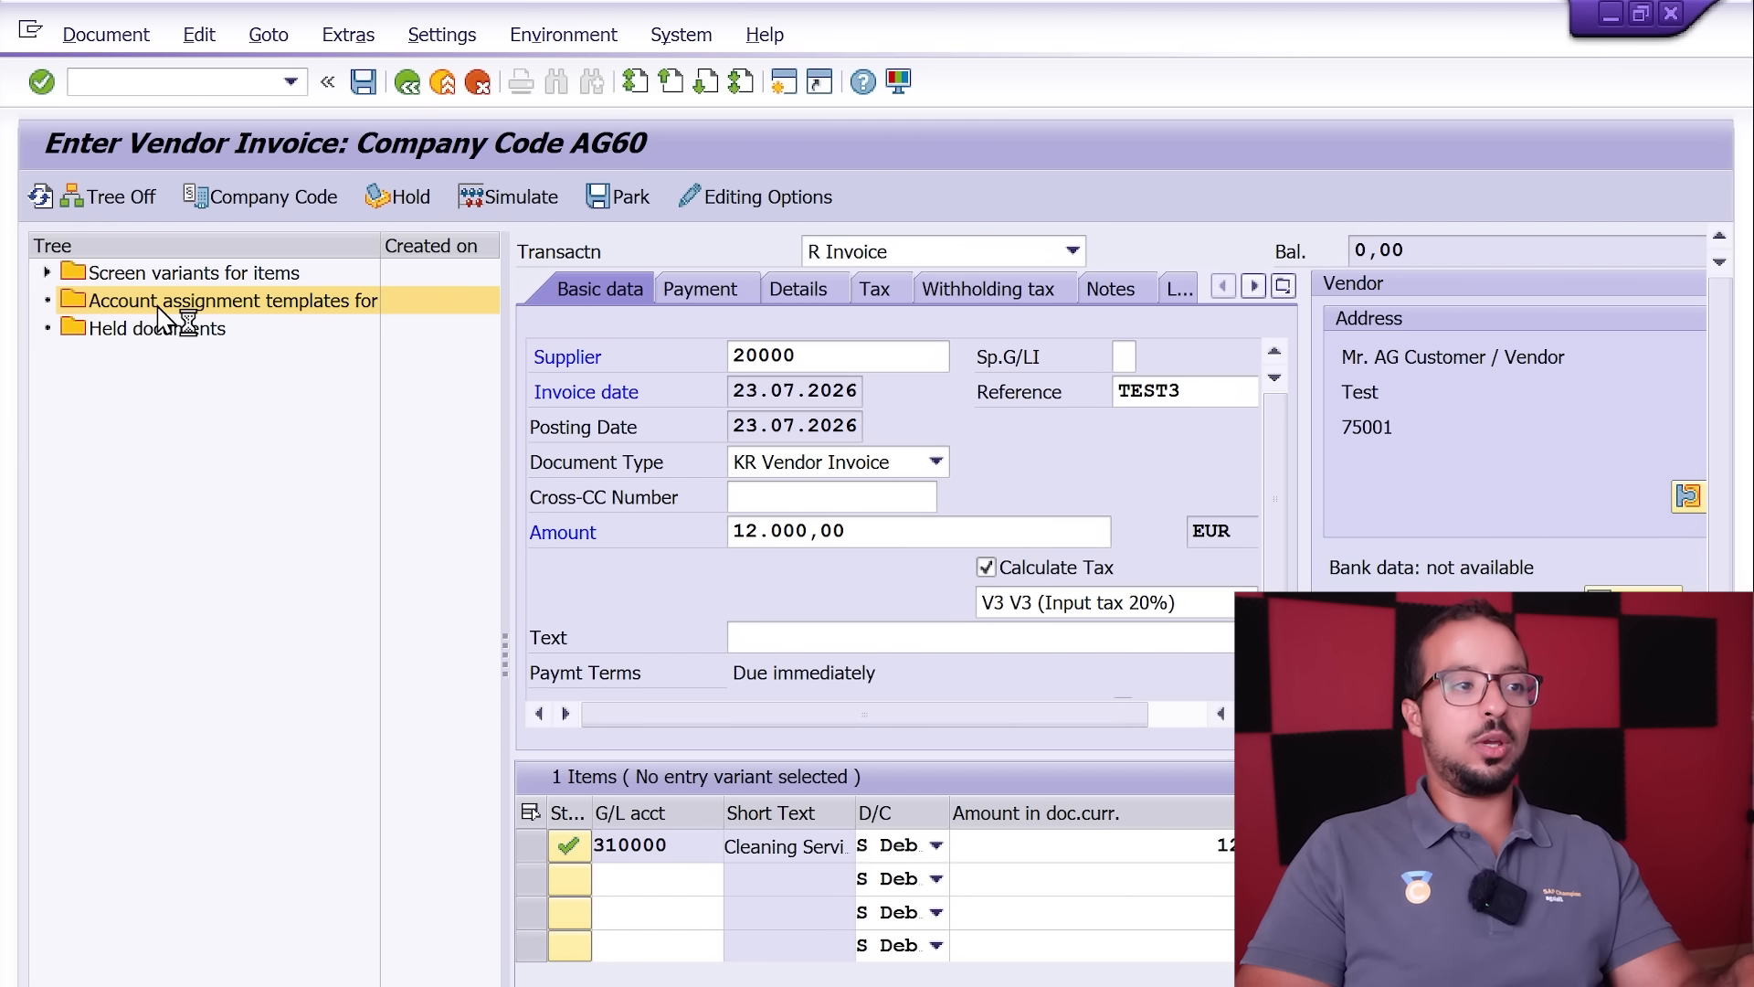
right_click(176, 312)
click(355, 407)
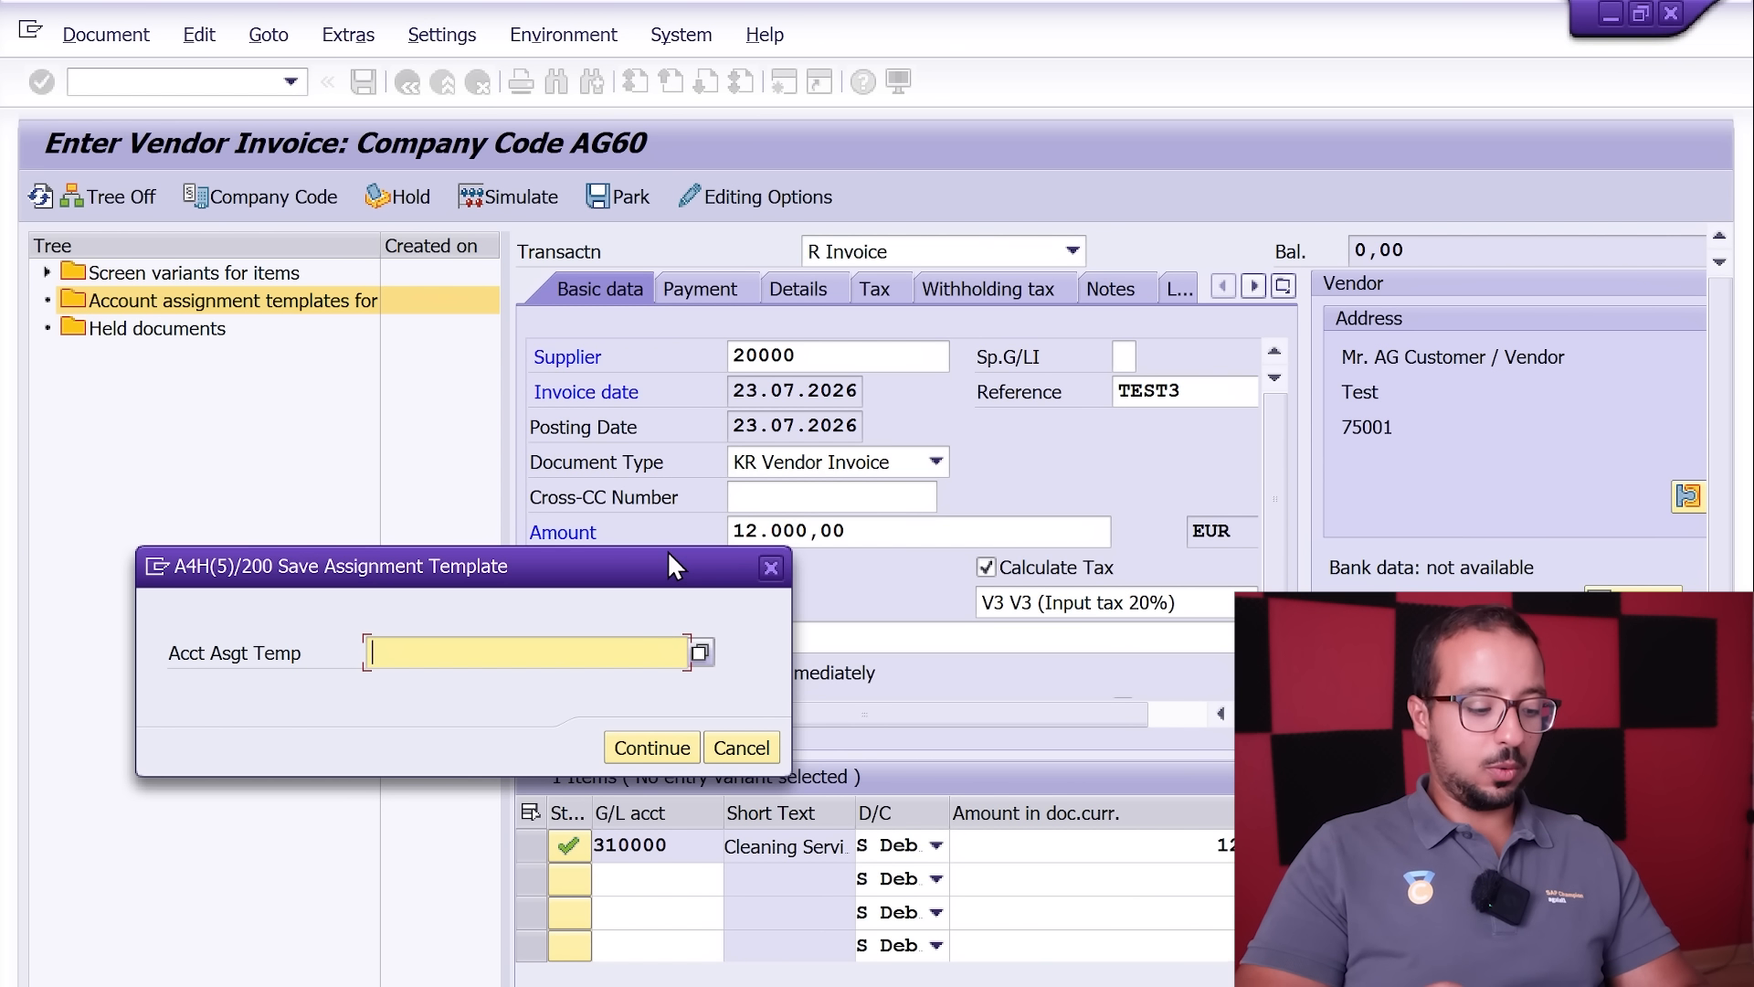
key(BackSpace)
key(Down)
key(Return)
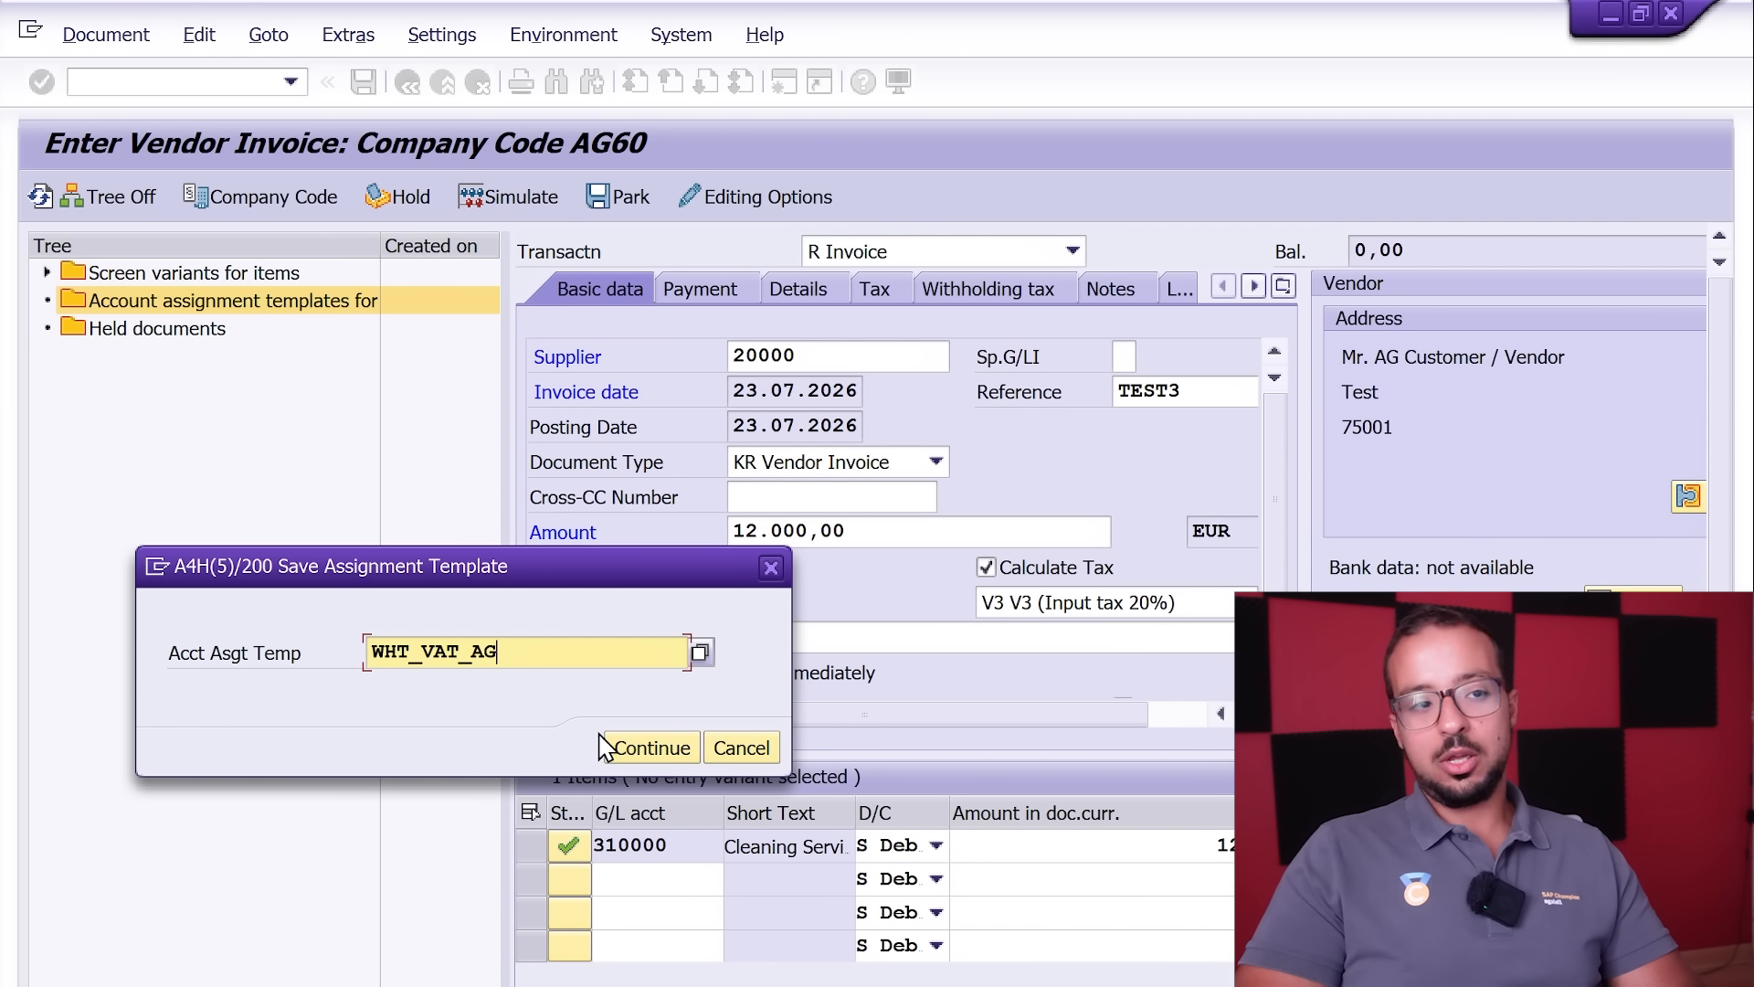
click(650, 751)
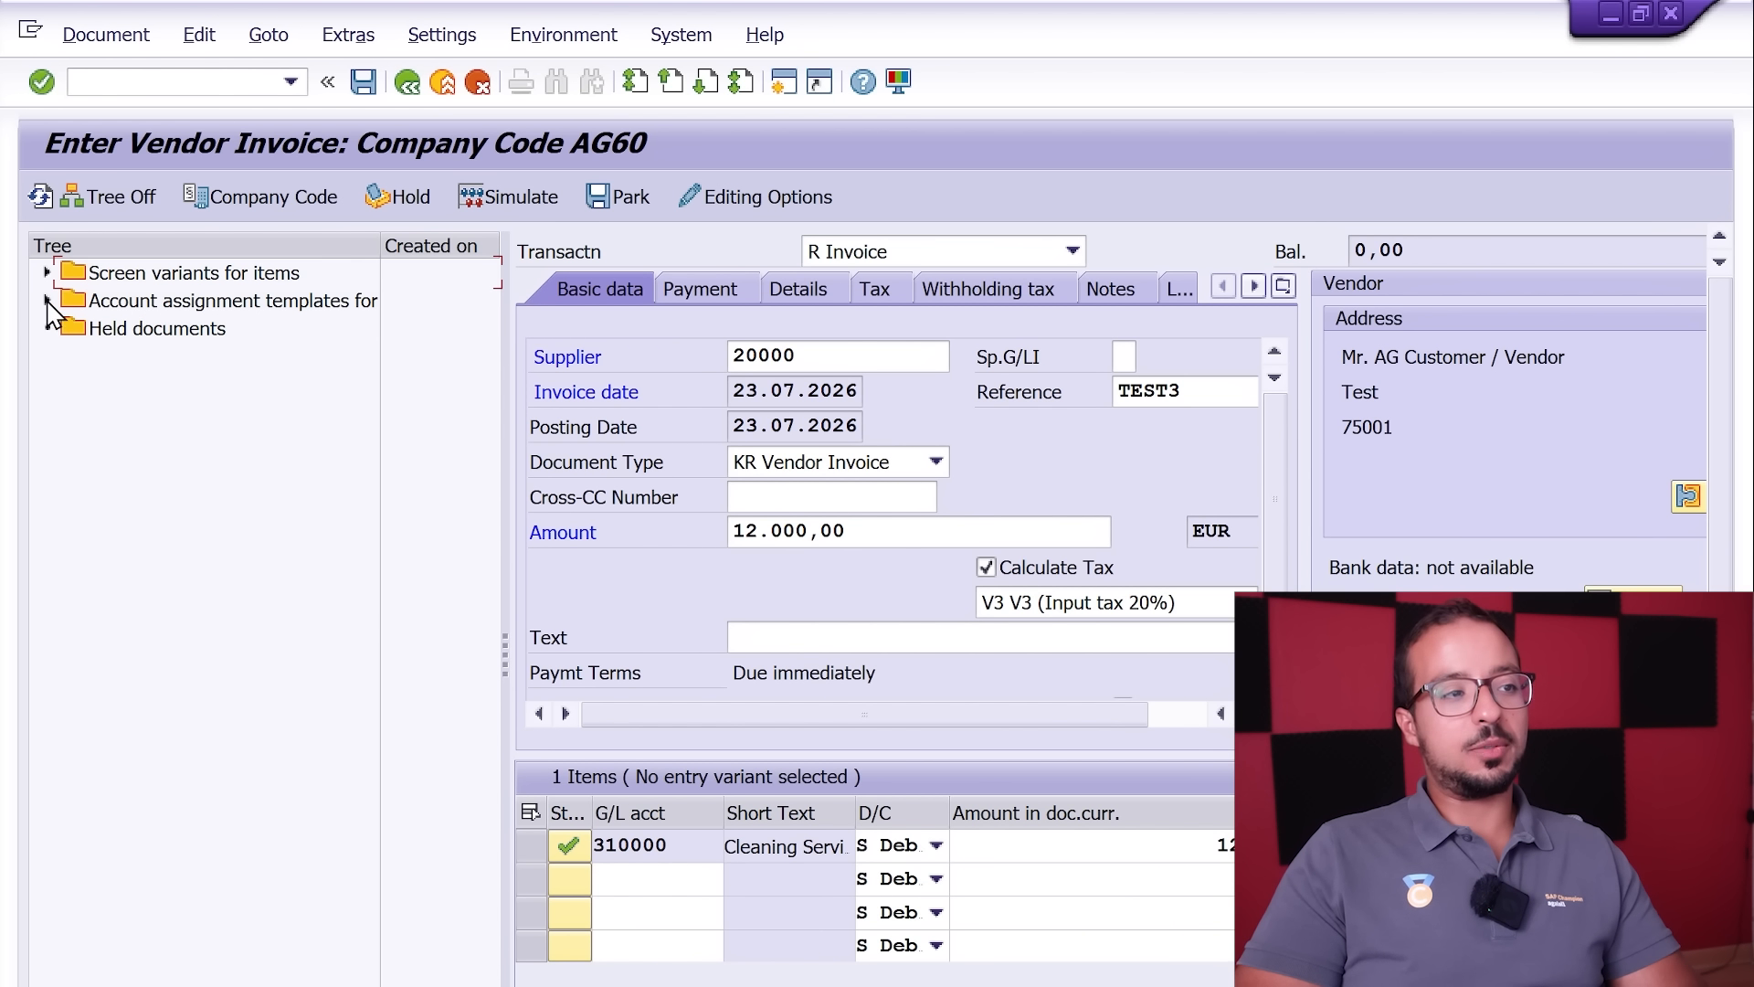
click(47, 300)
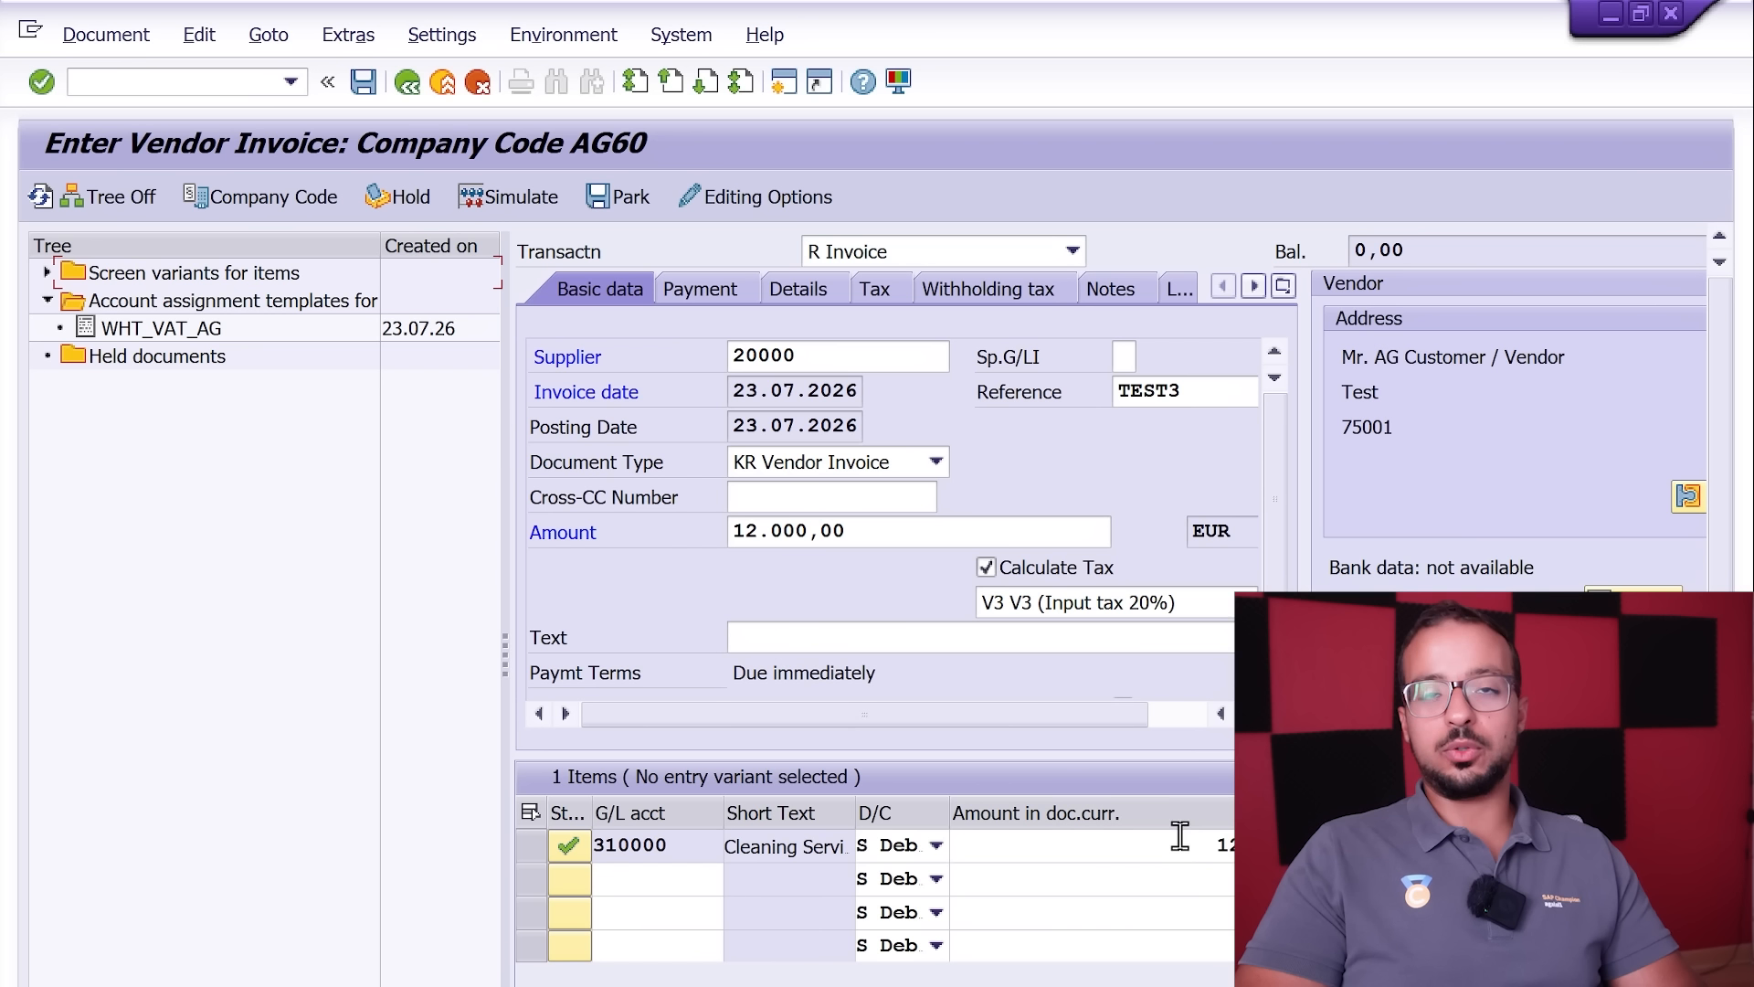
click(119, 195)
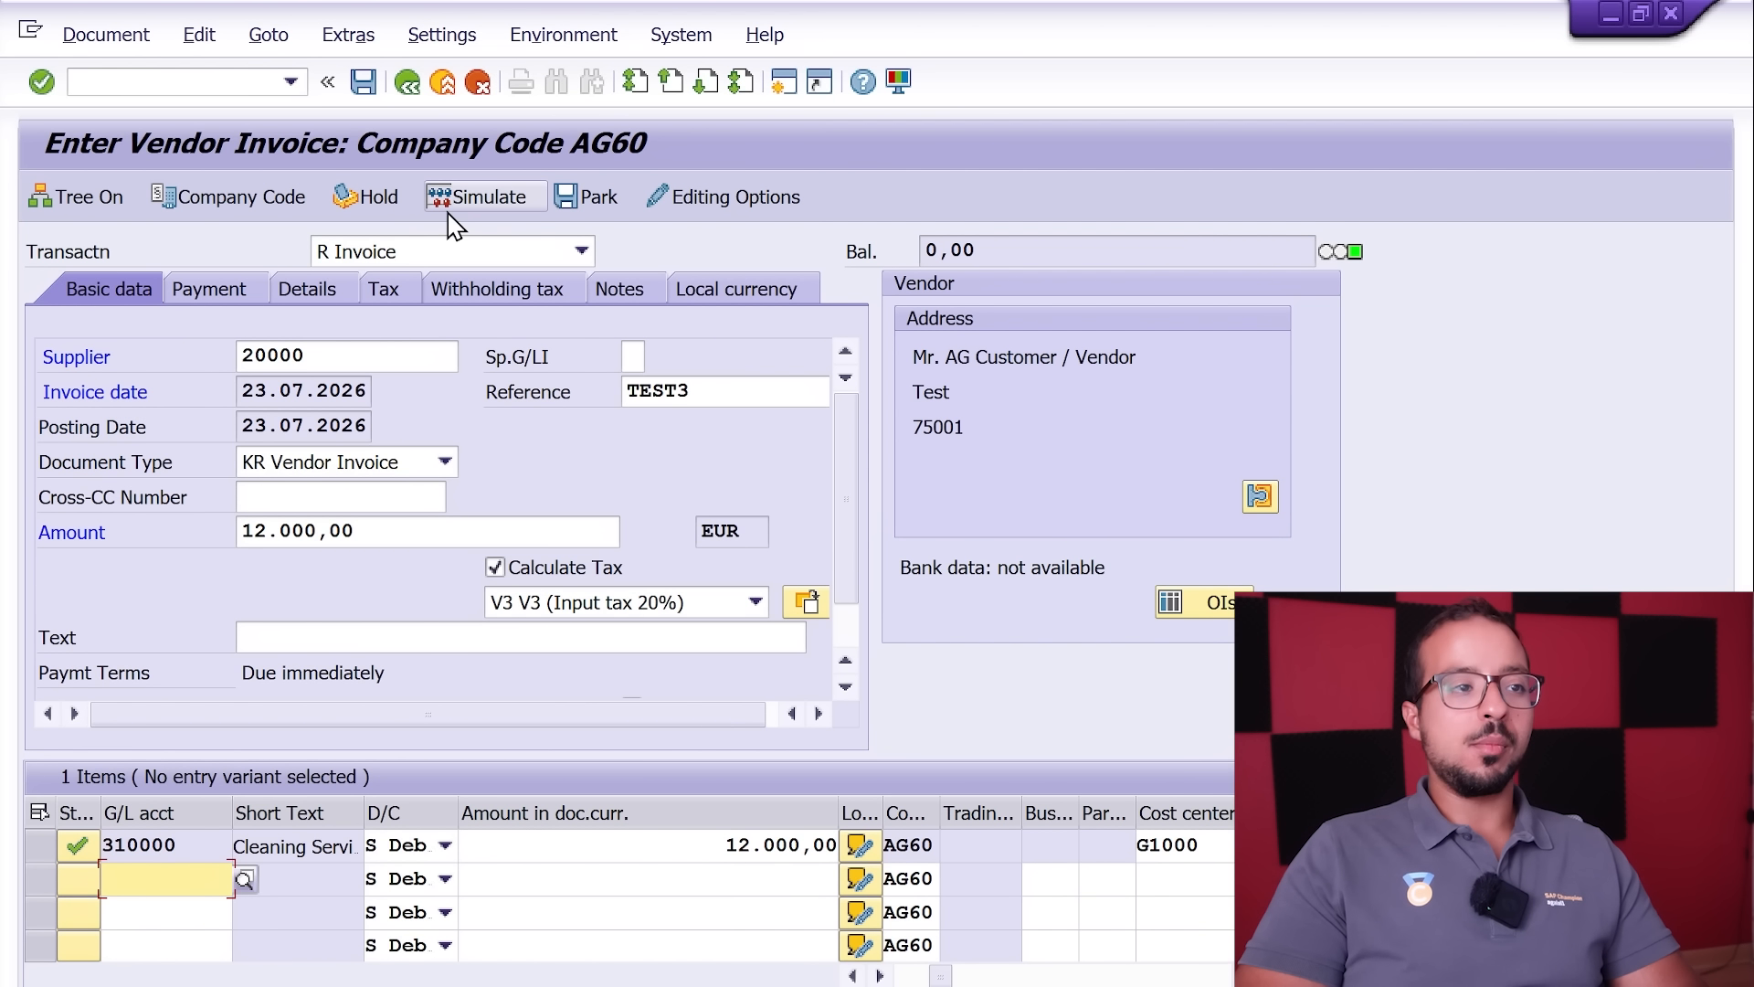
Step: Simulate the TEST3 invoice and examine the vendor, Cleaning Services and Input VAT line amounts
click(473, 199)
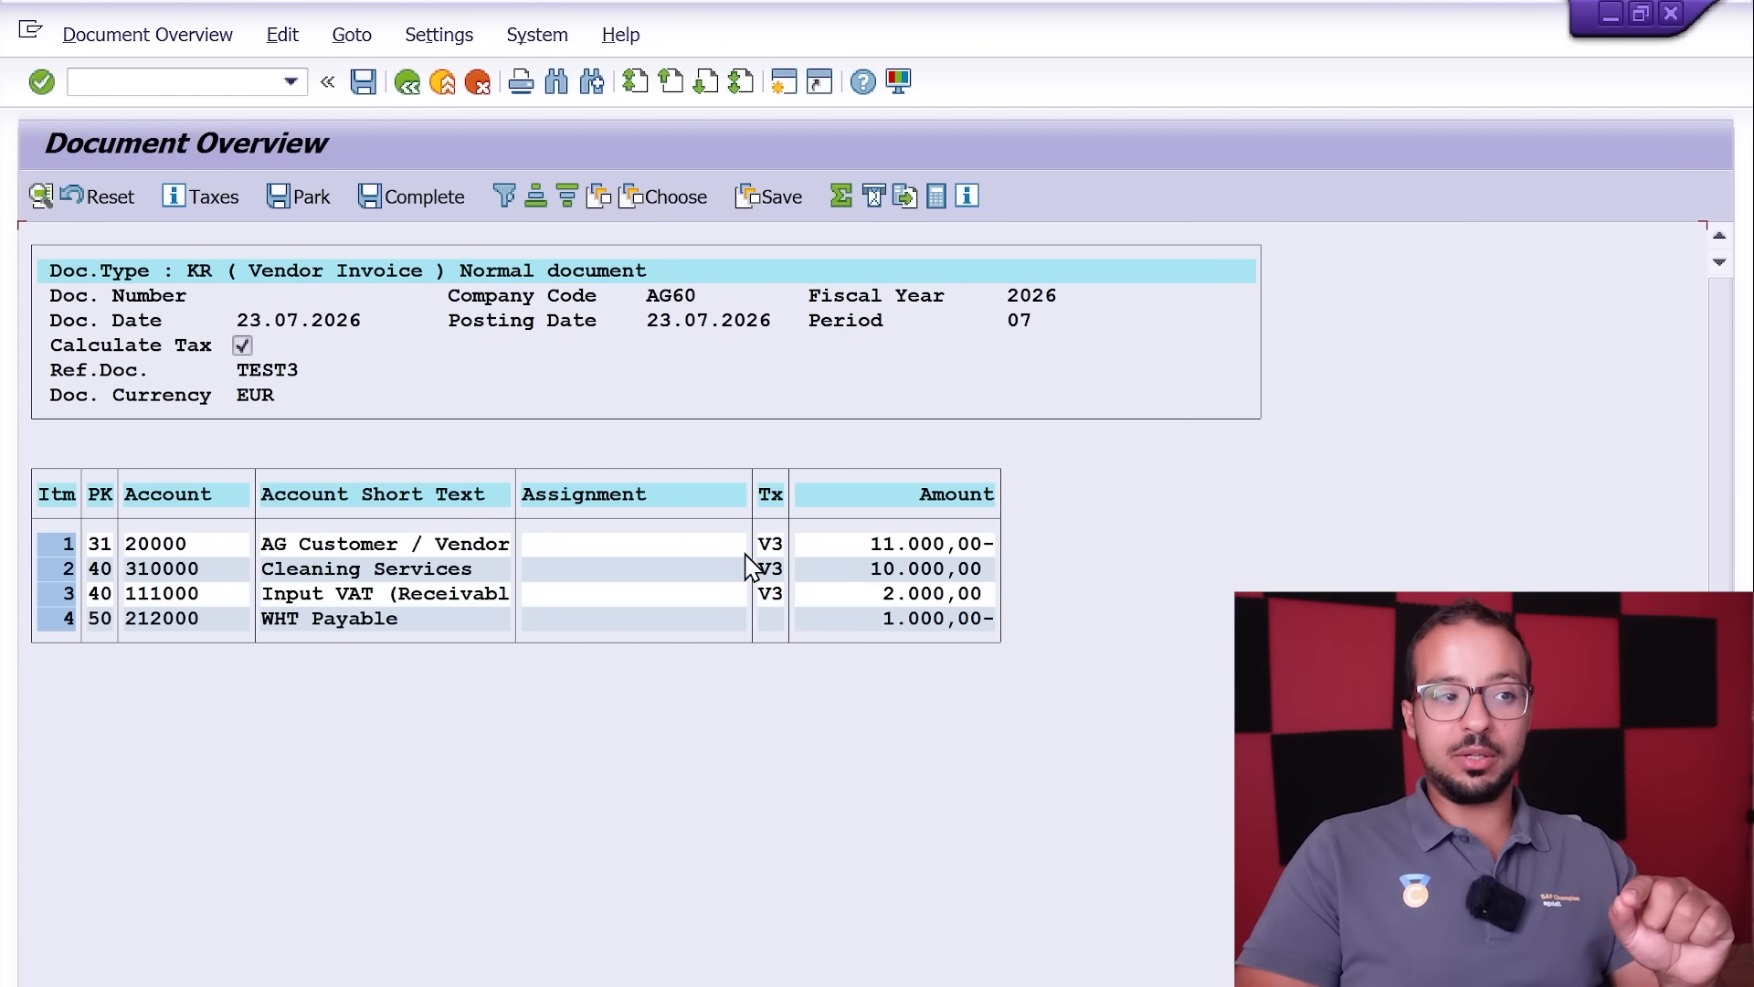
click(895, 578)
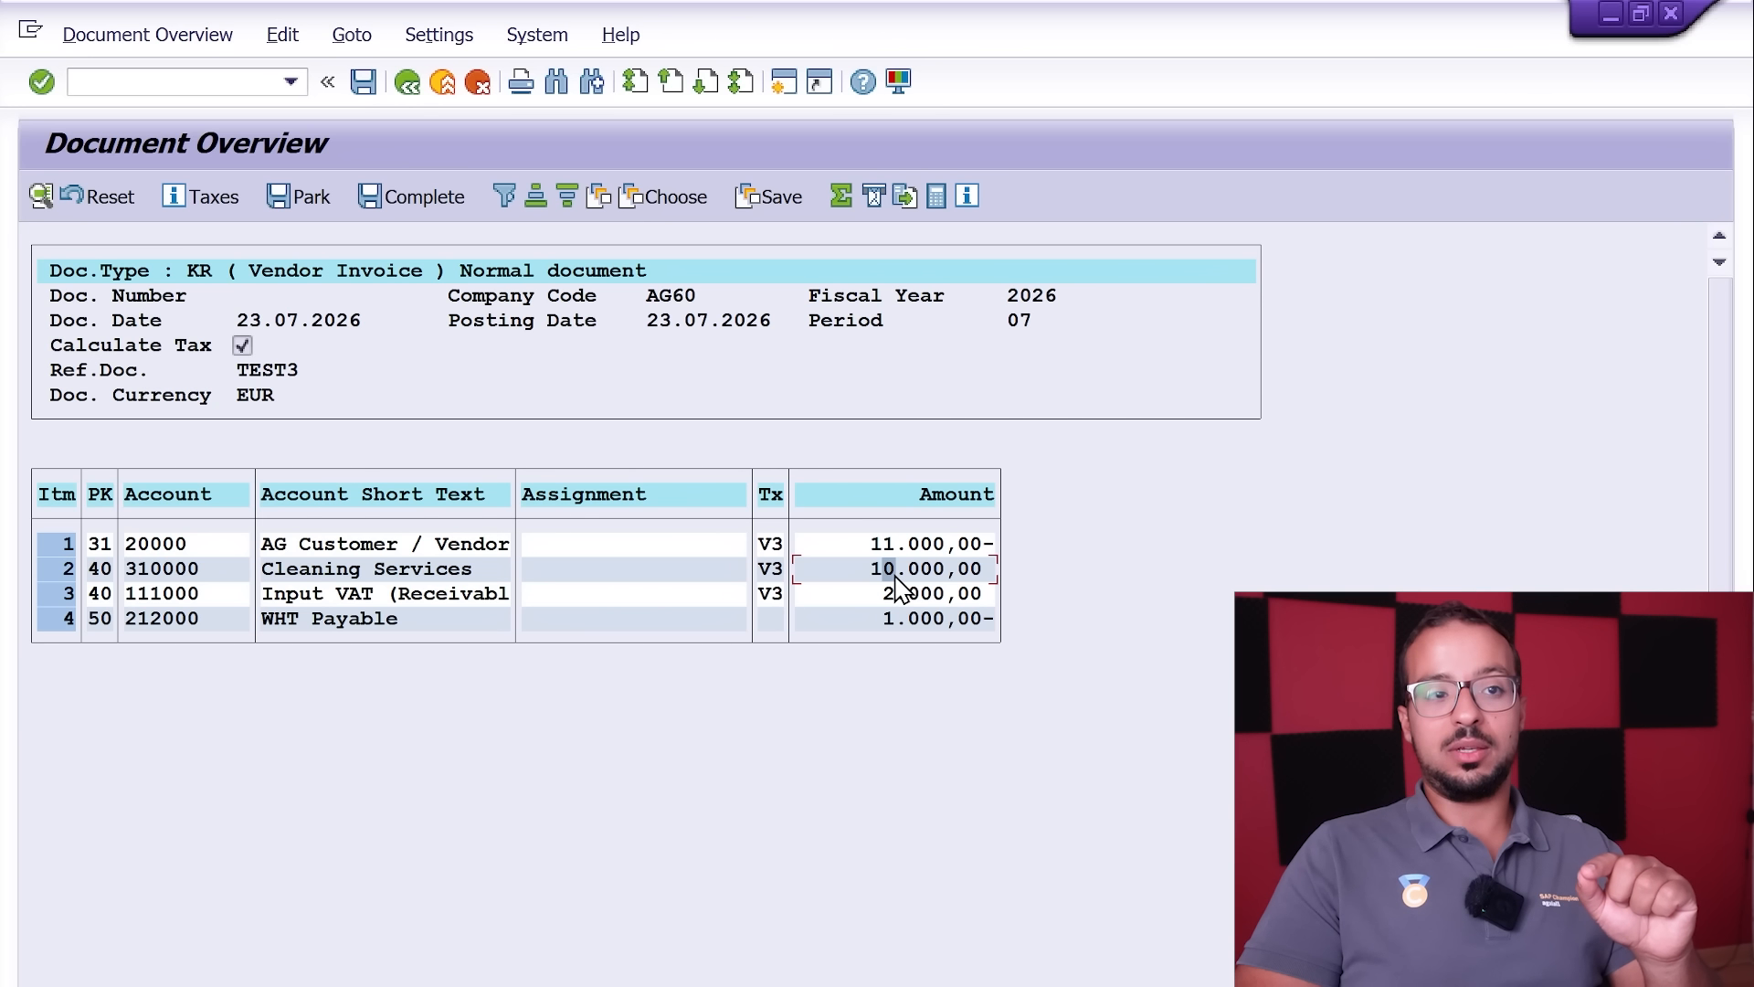
click(875, 595)
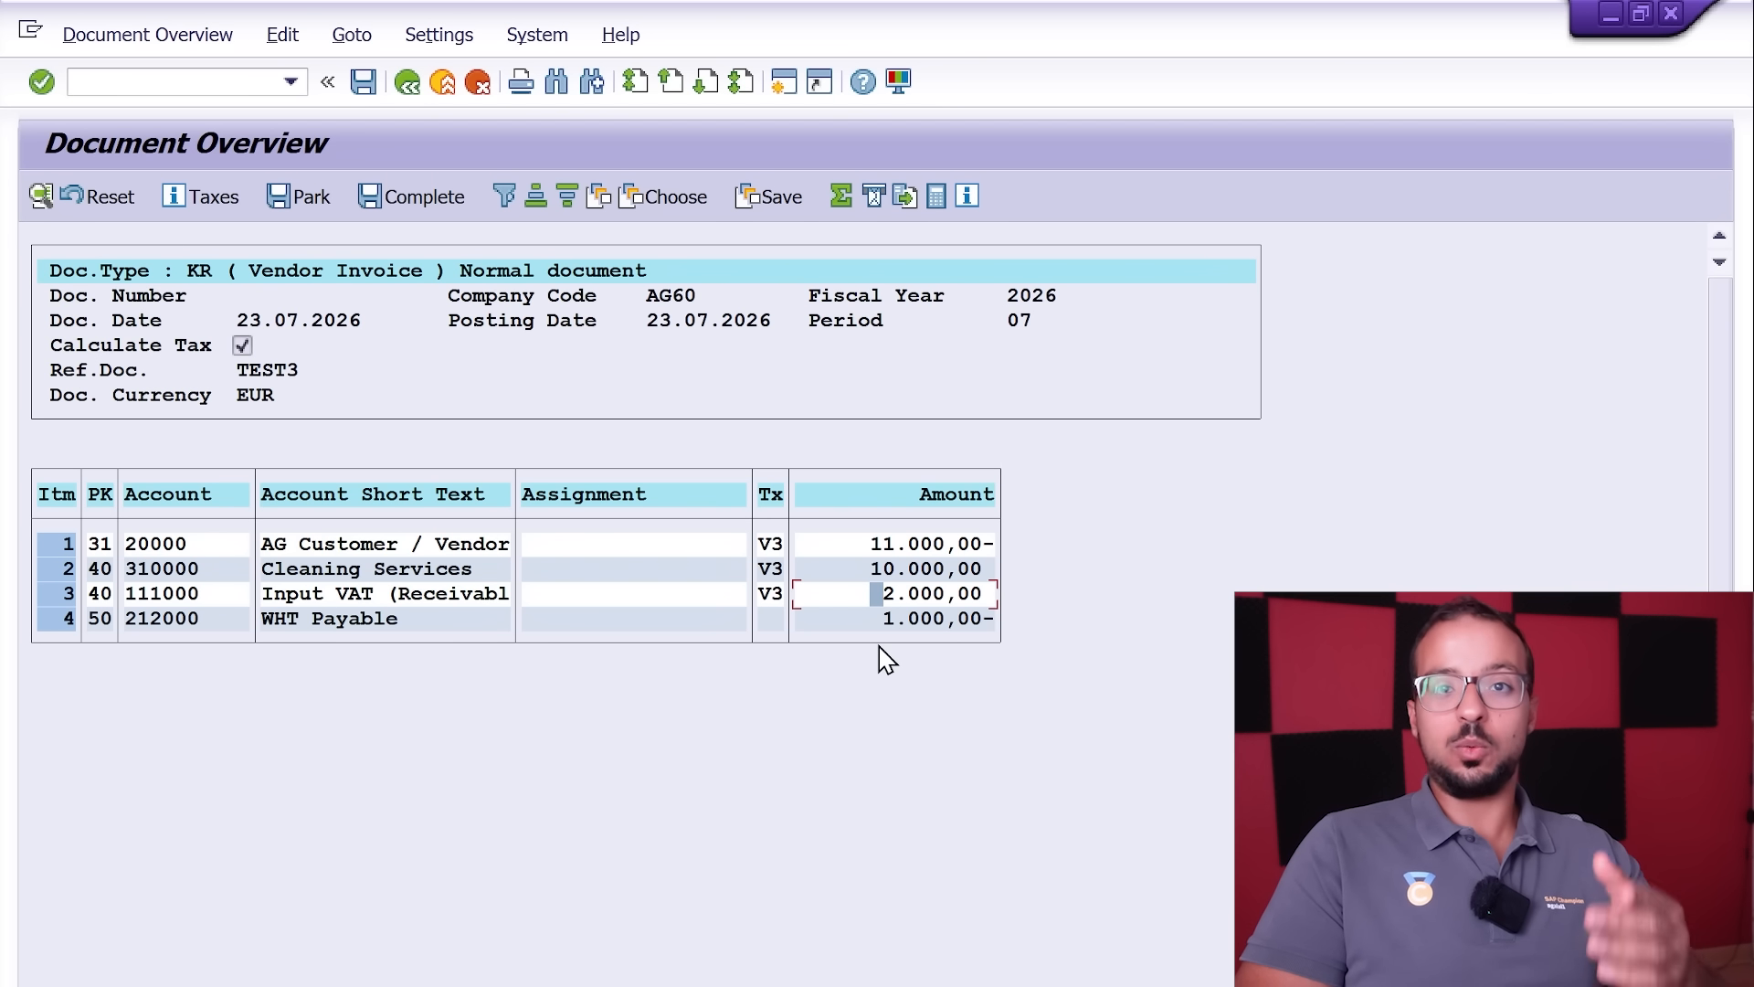
click(893, 575)
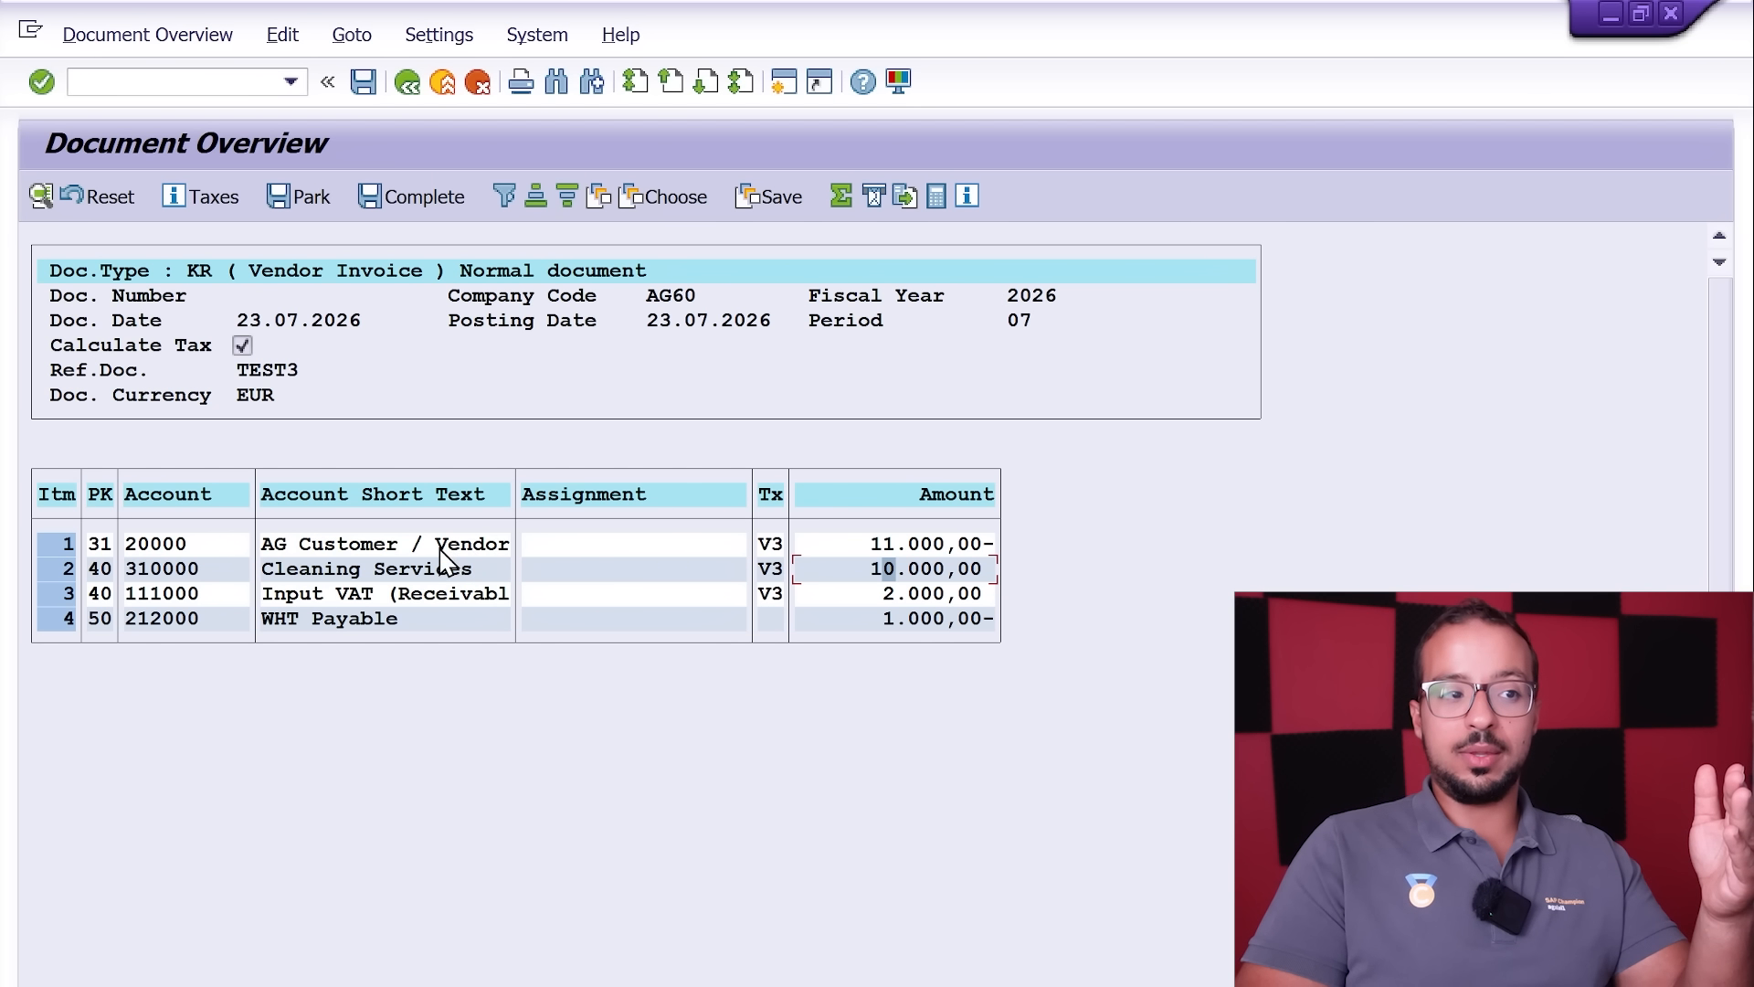
click(867, 545)
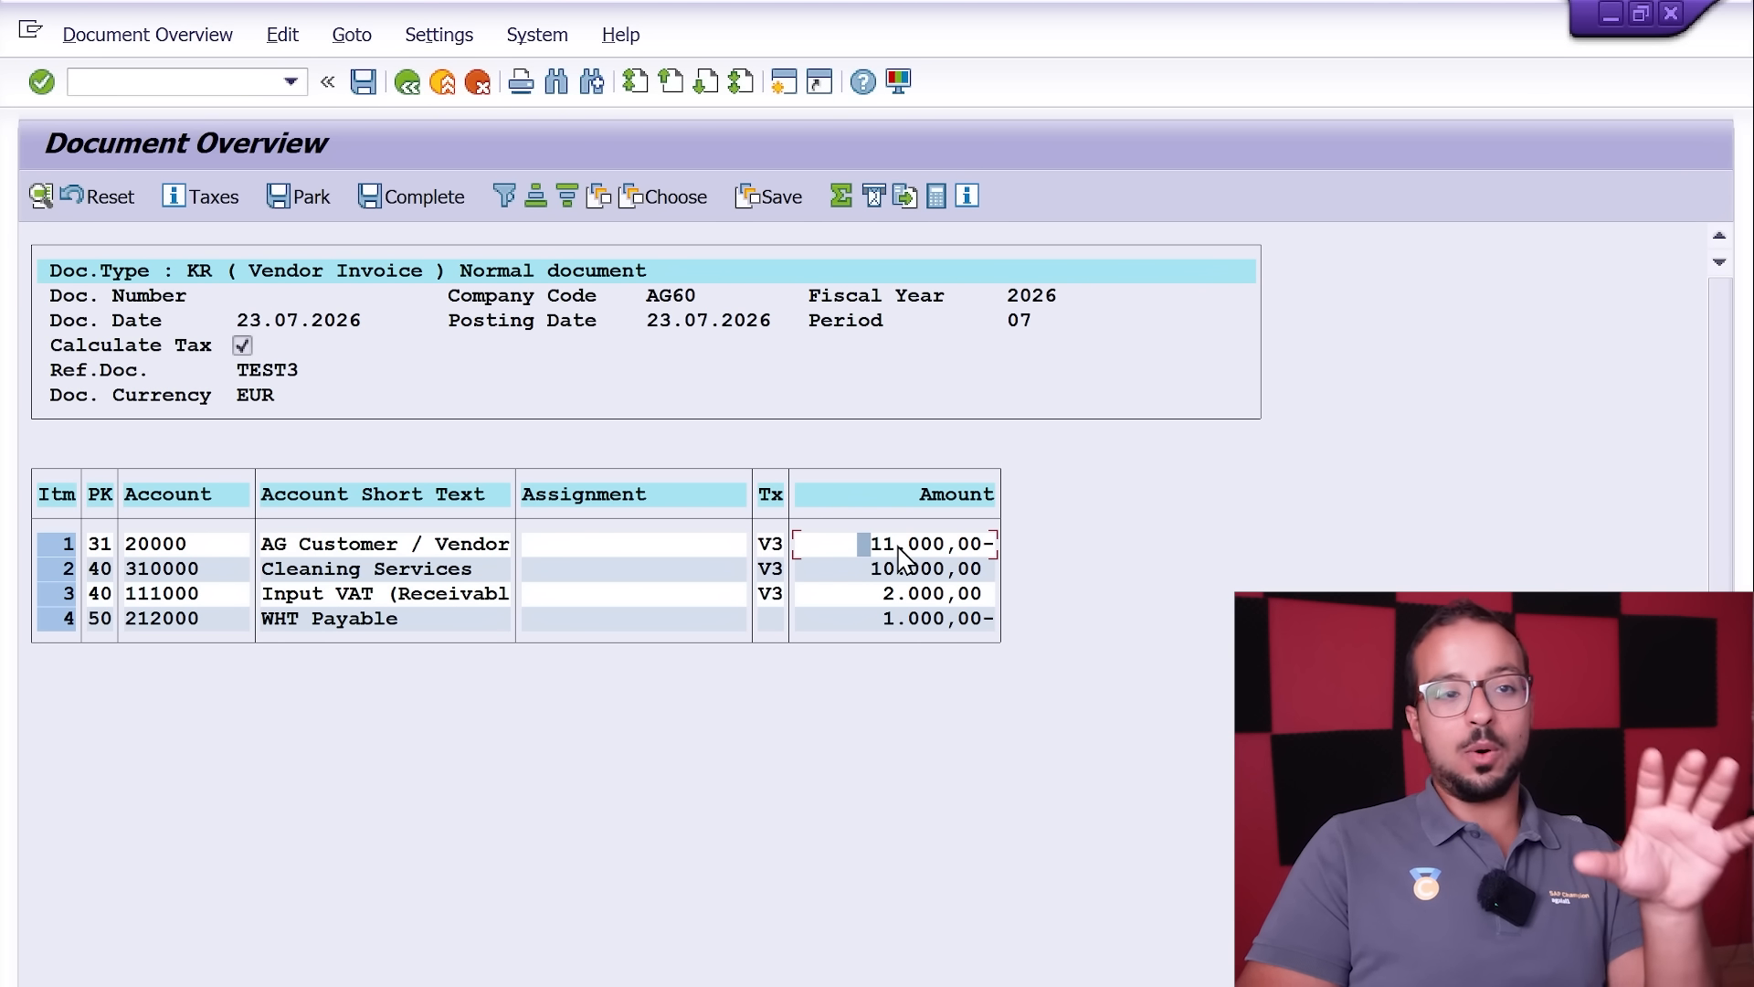
Step: Post the TEST3 vendor invoice and display the posted document
click(364, 85)
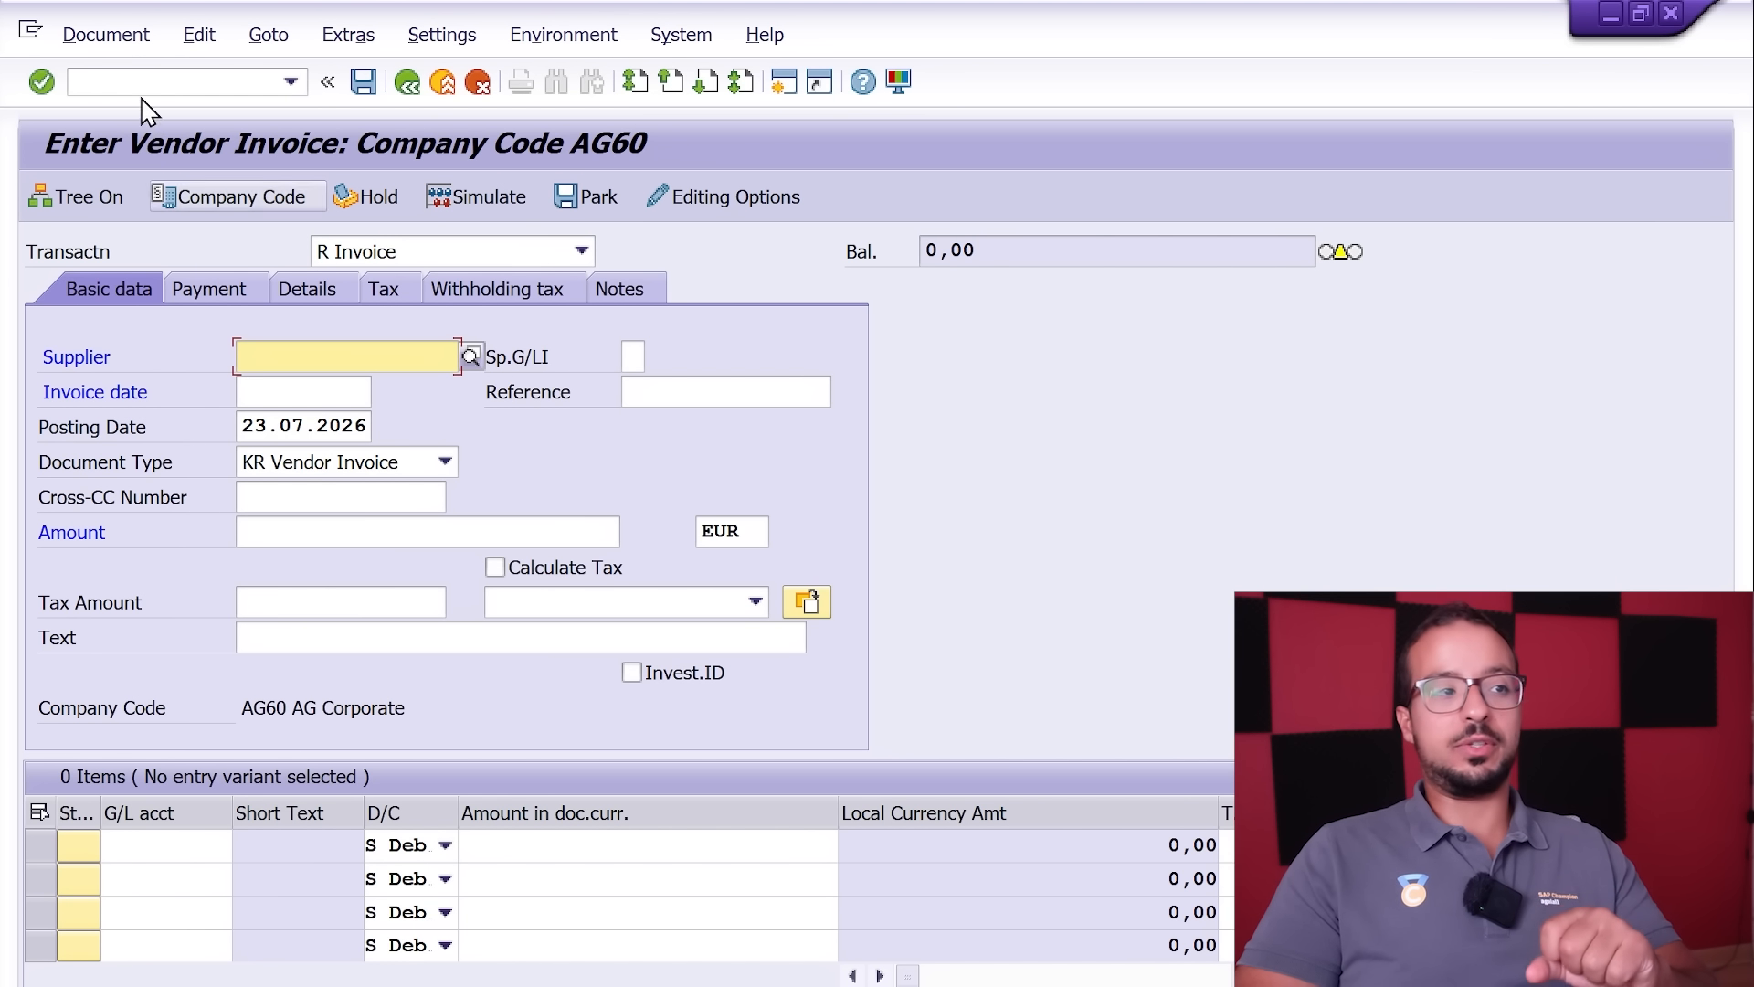
click(118, 35)
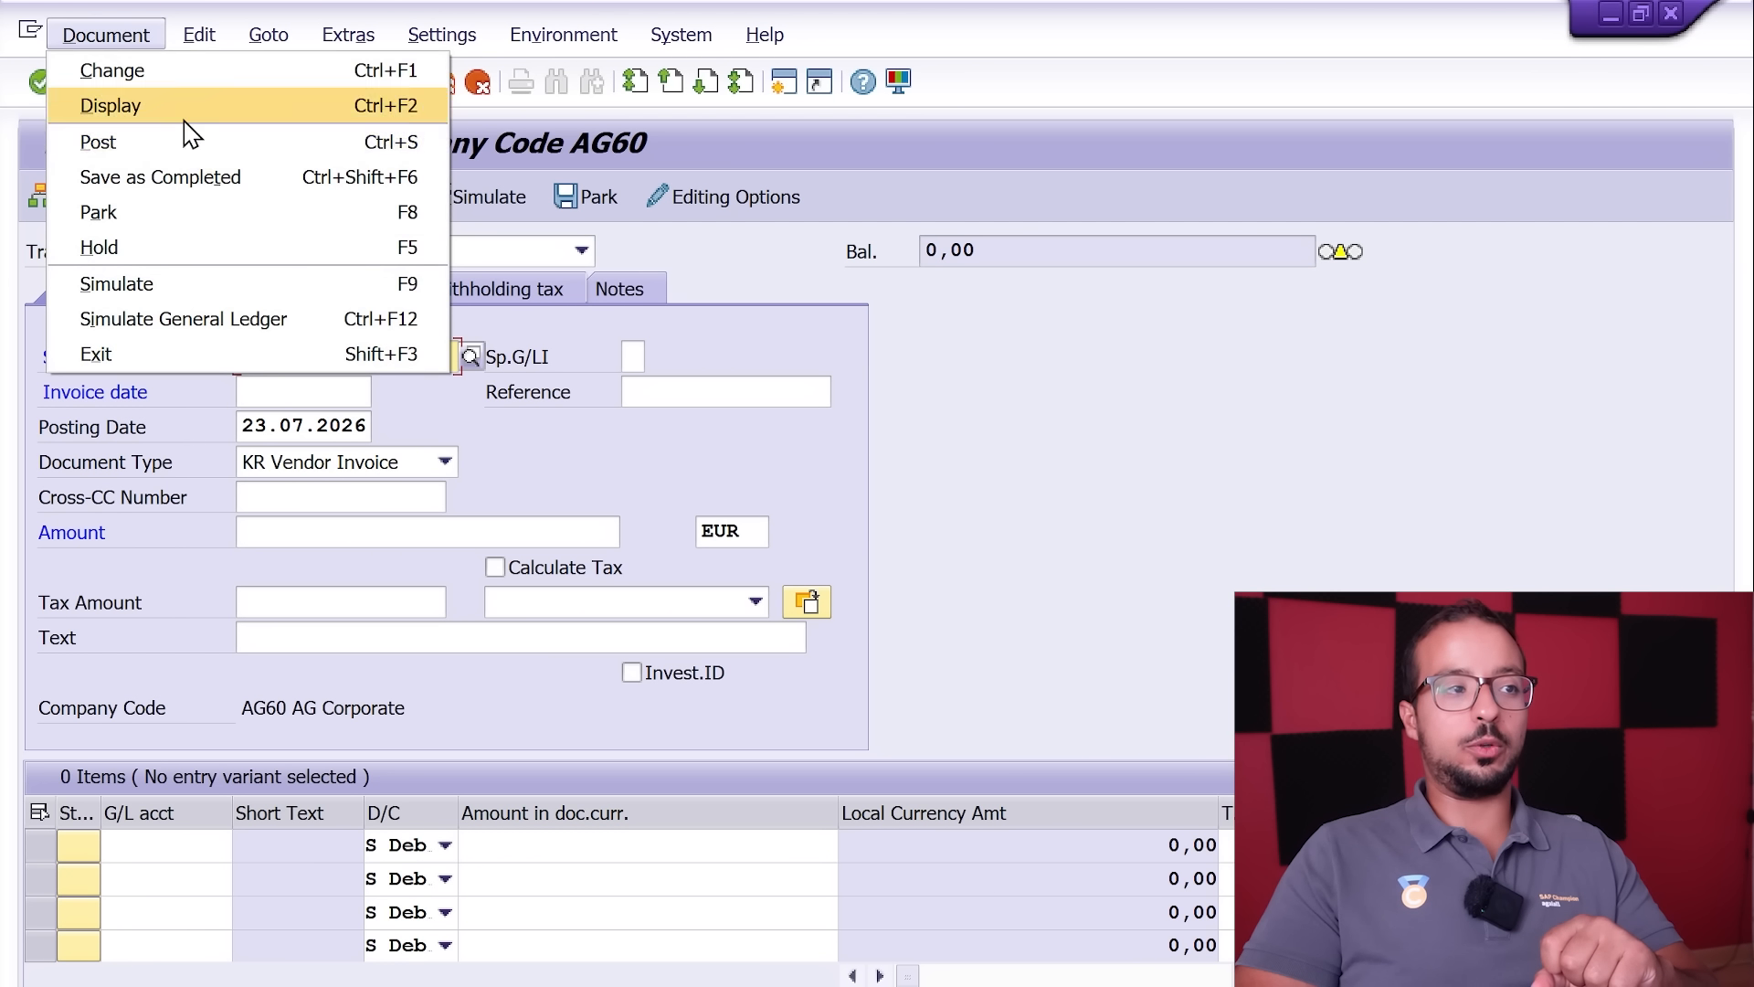
click(196, 73)
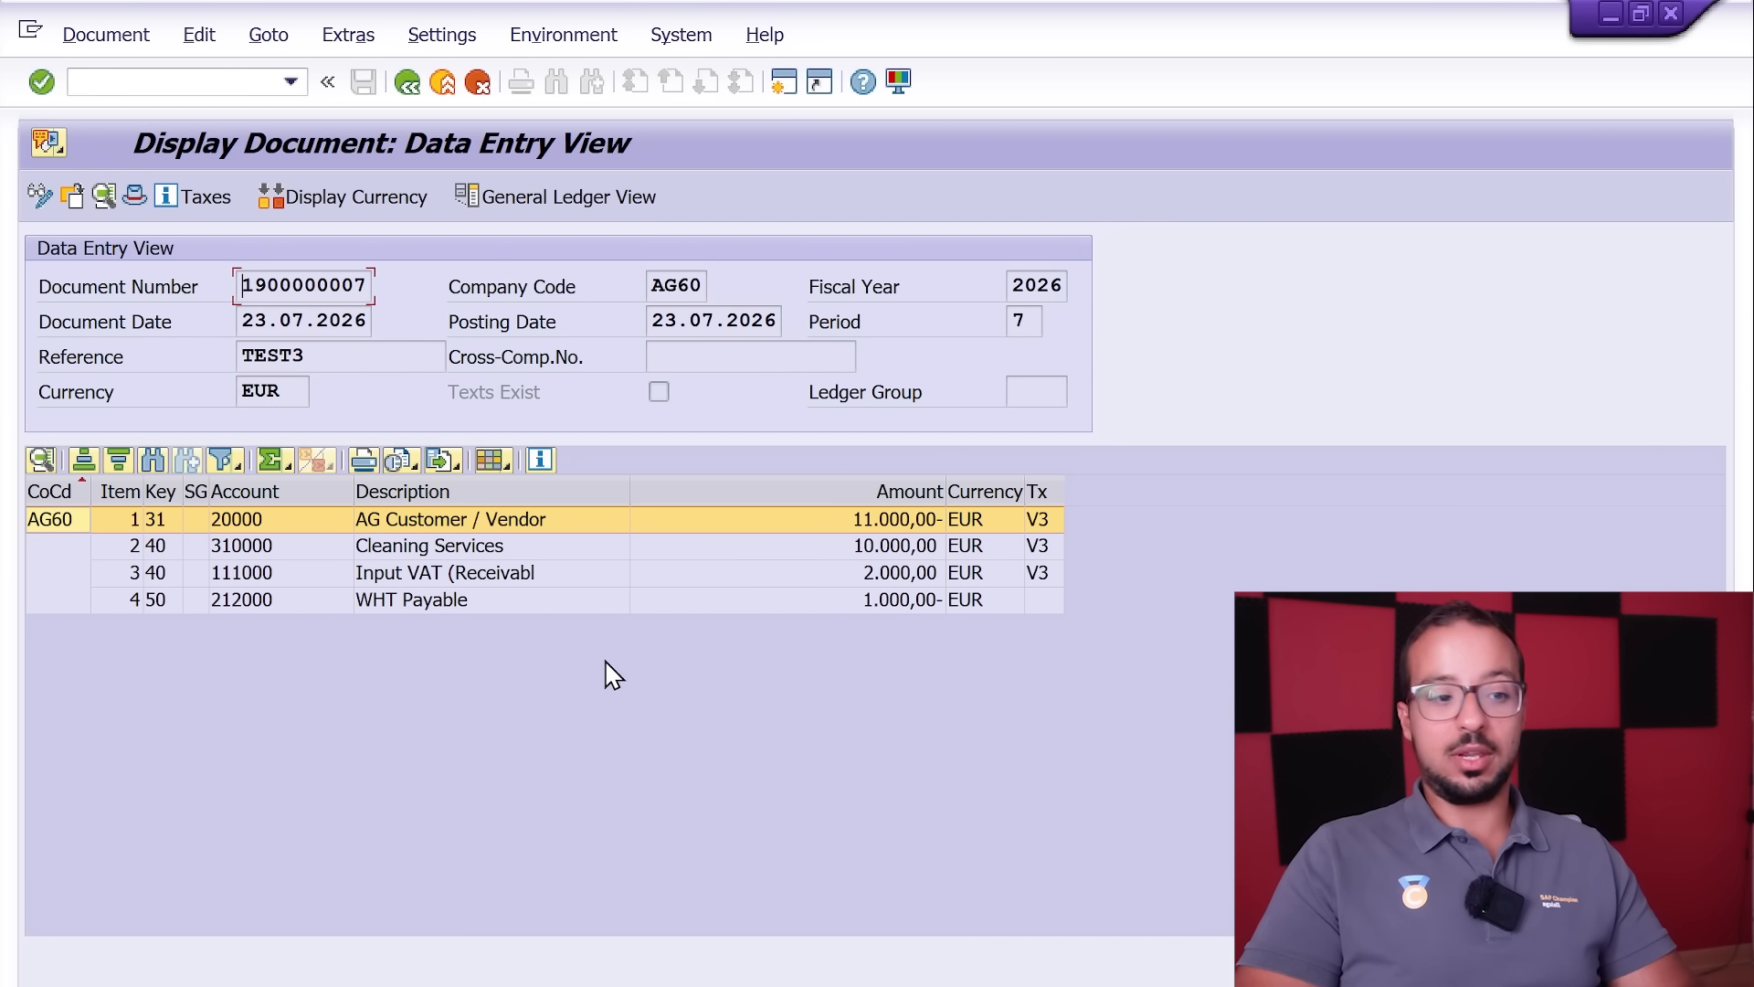
Step: Switch to the IMG session and open withholding tax type I1 for France under Define Withholding Tax Type for Invoice Posting
key(alt+Tab)
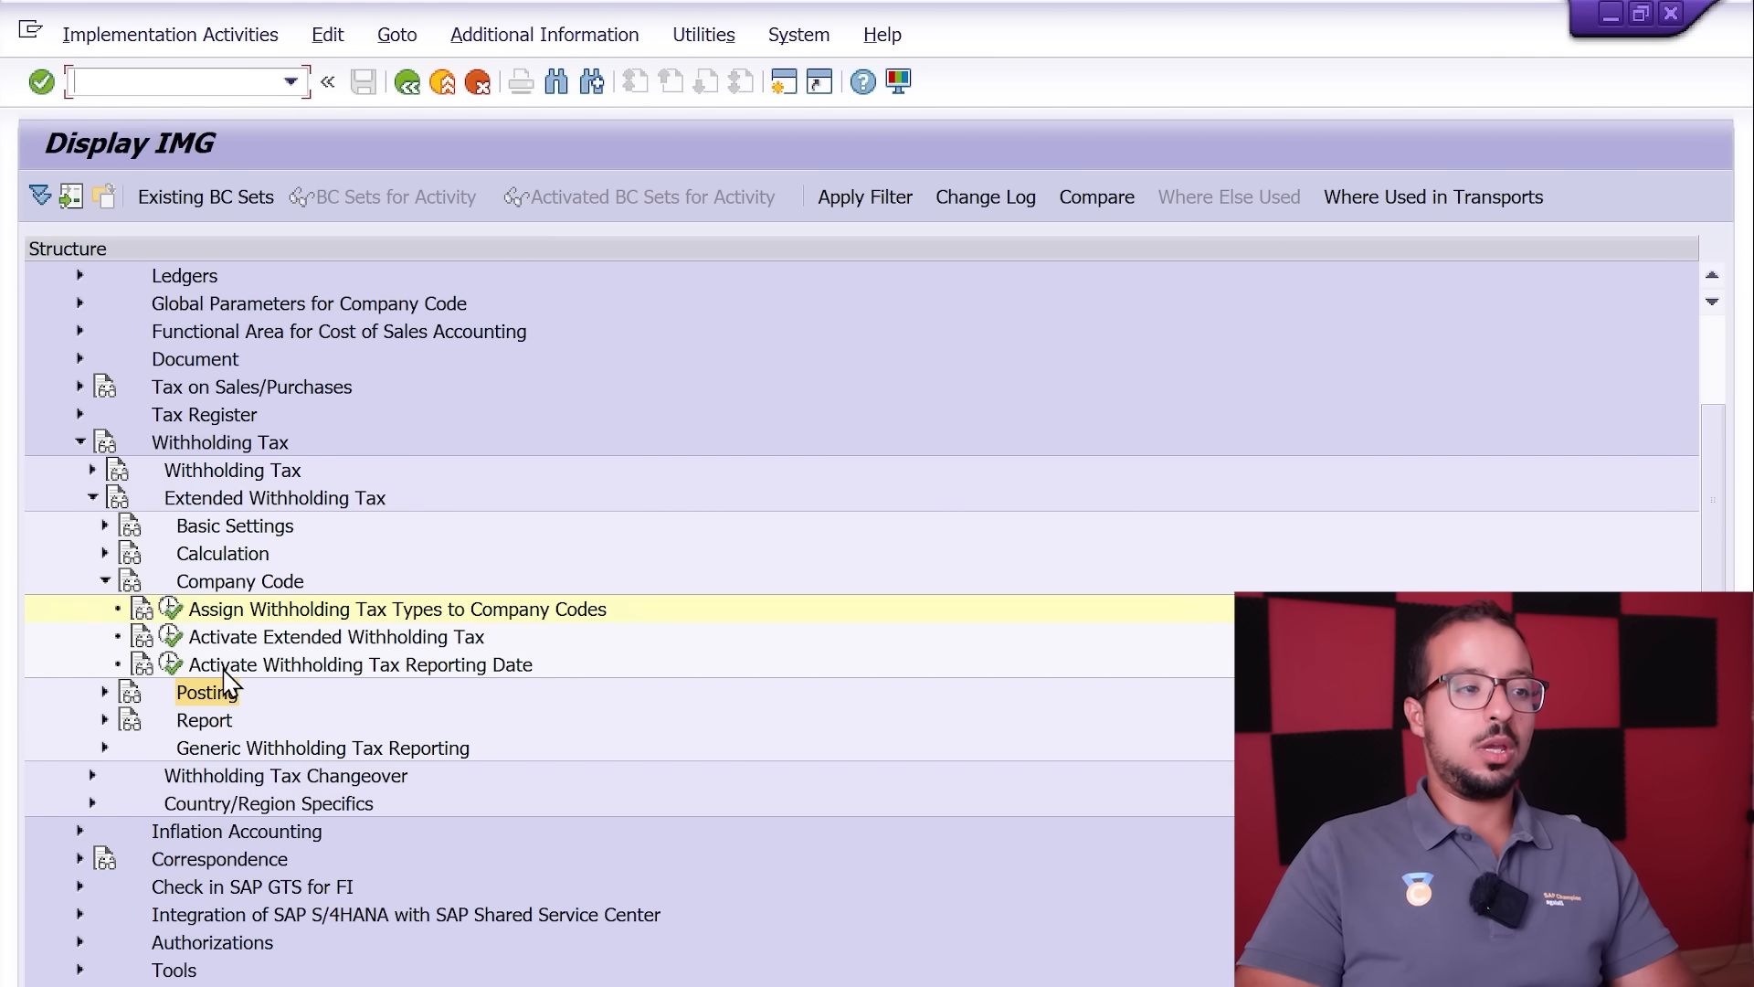
click(105, 553)
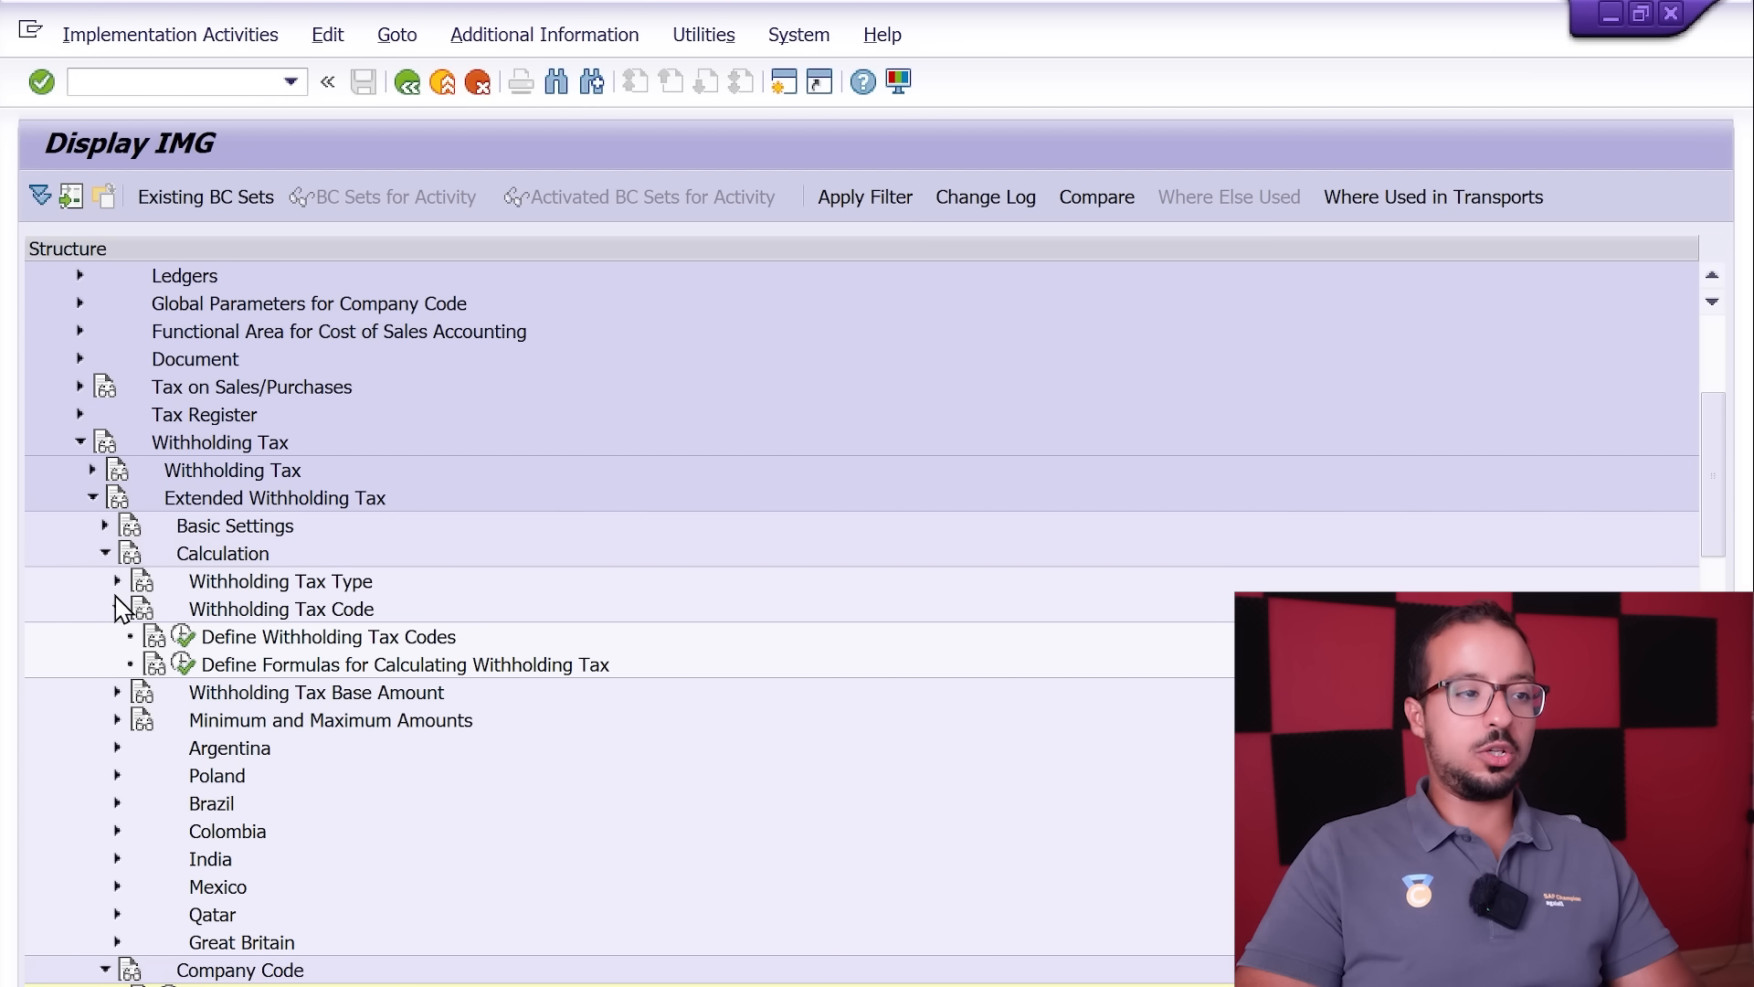
click(466, 610)
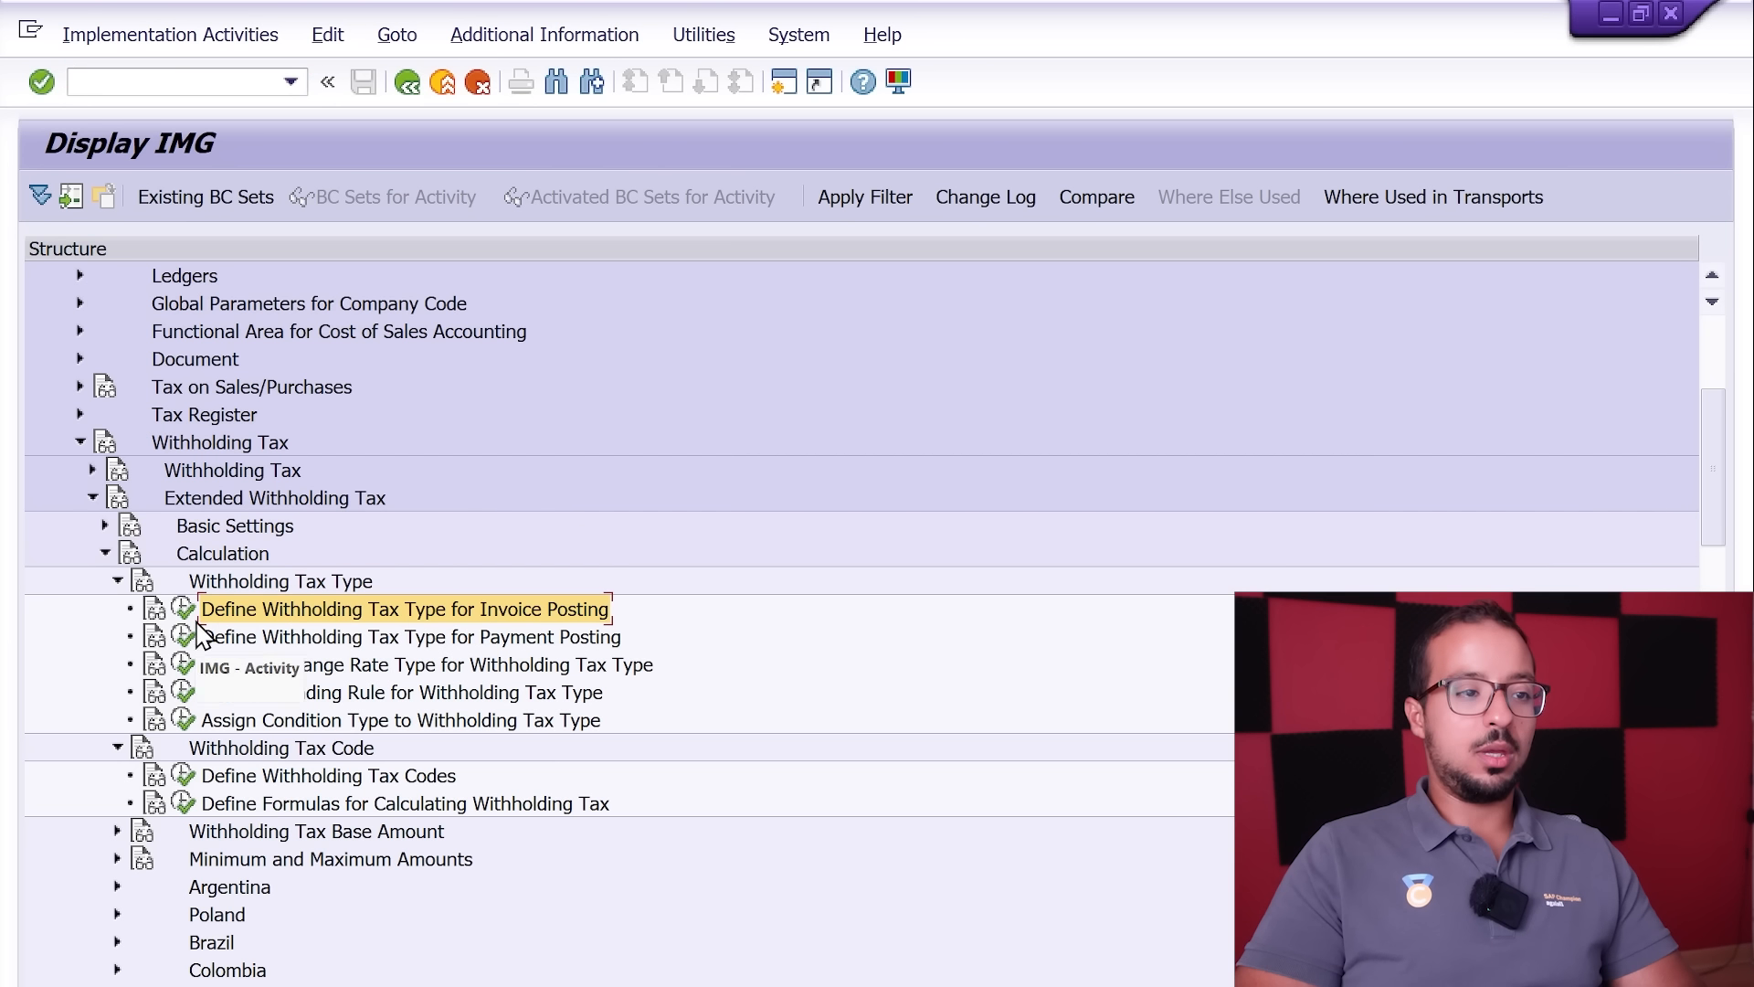
click(183, 609)
click(298, 537)
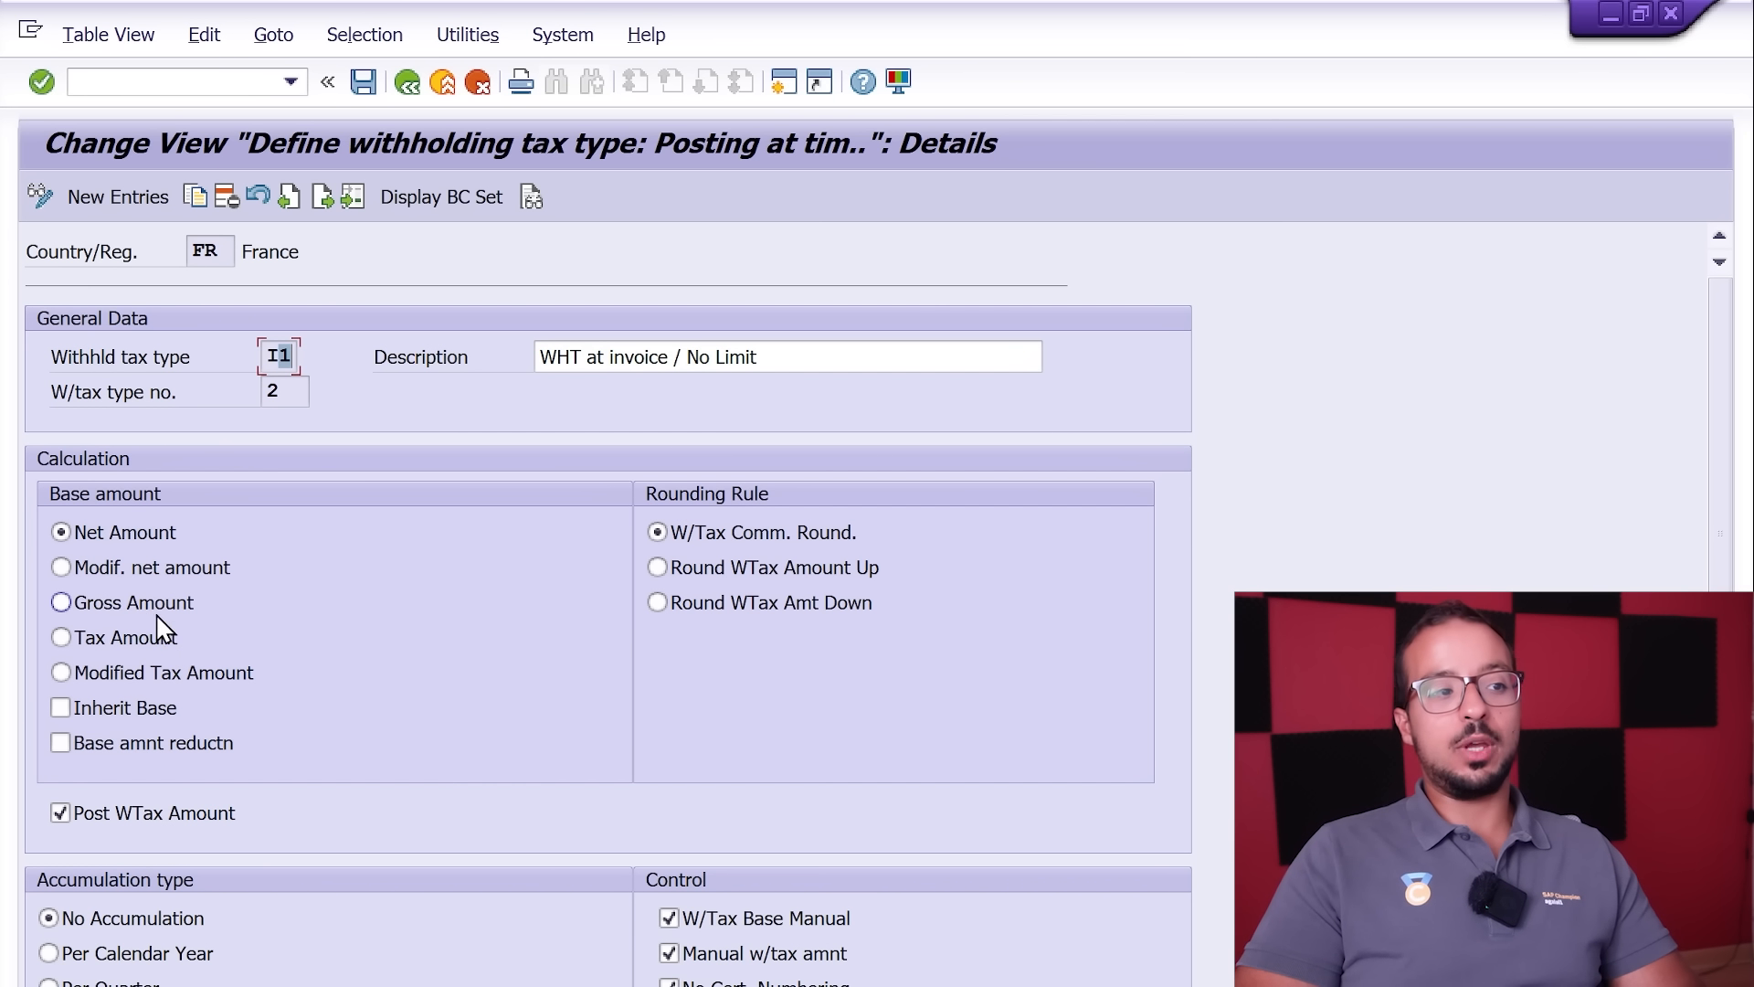
Step: Set the base amount of withholding tax type I1 to Gross Amount and save it to customizing request A4HK900112
click(64, 603)
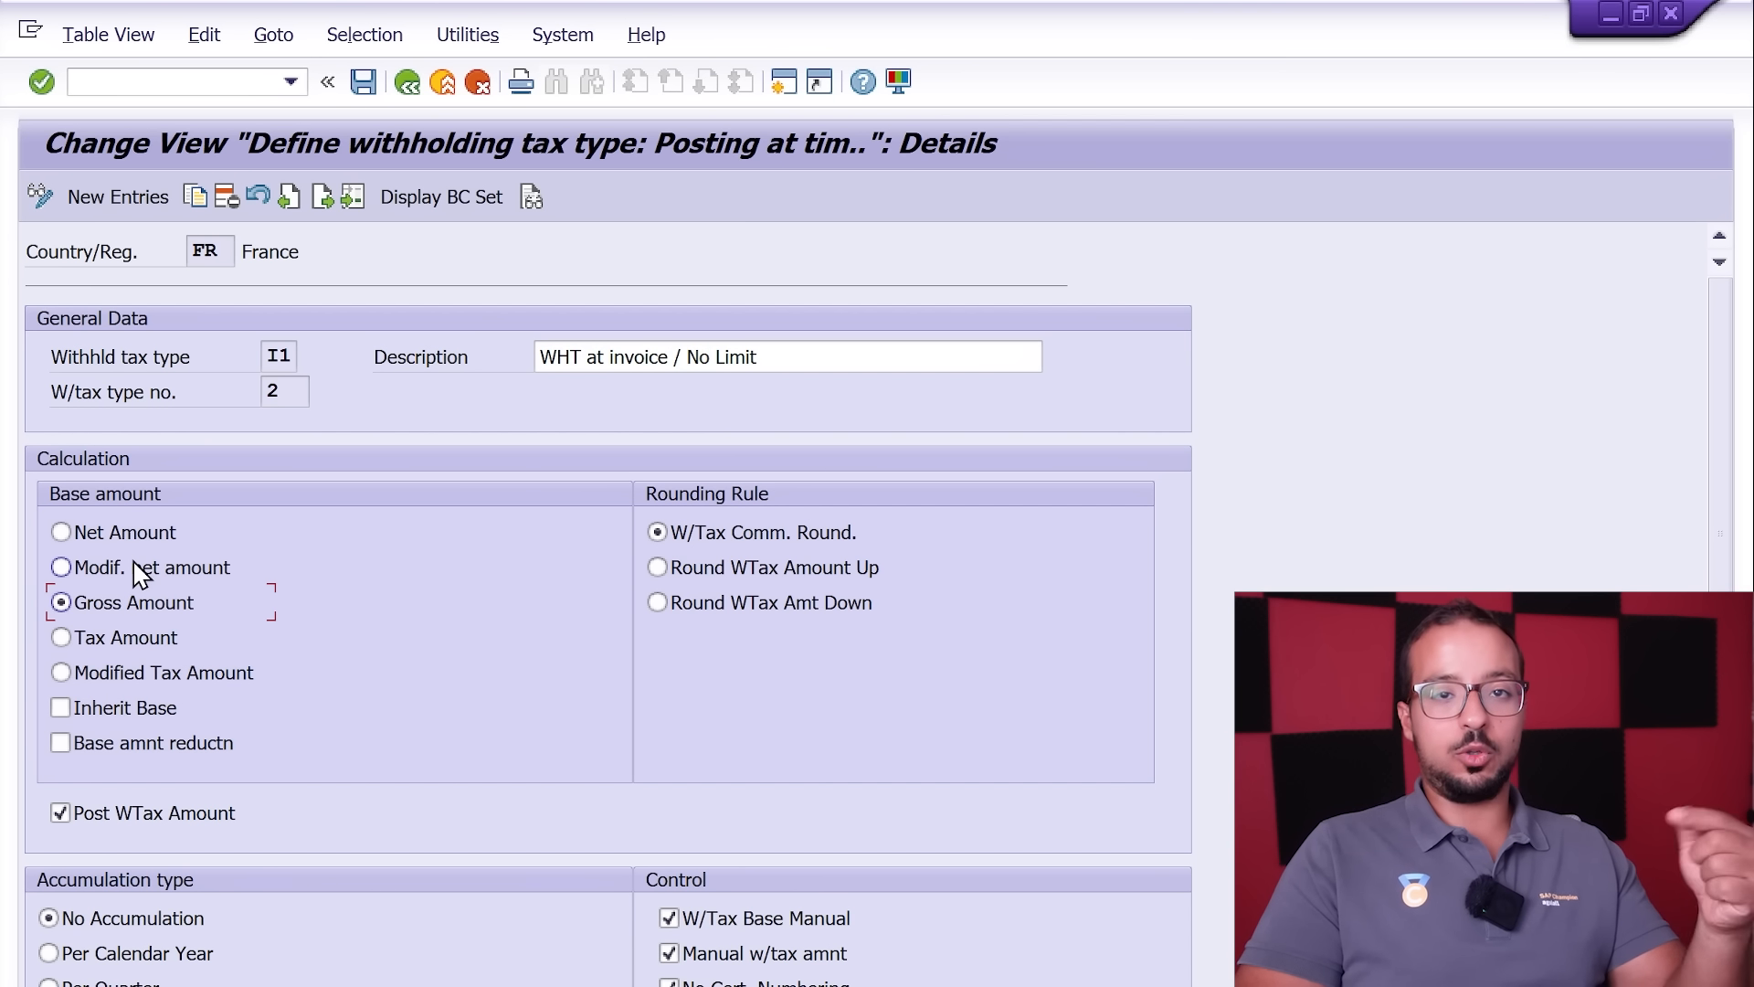
click(364, 82)
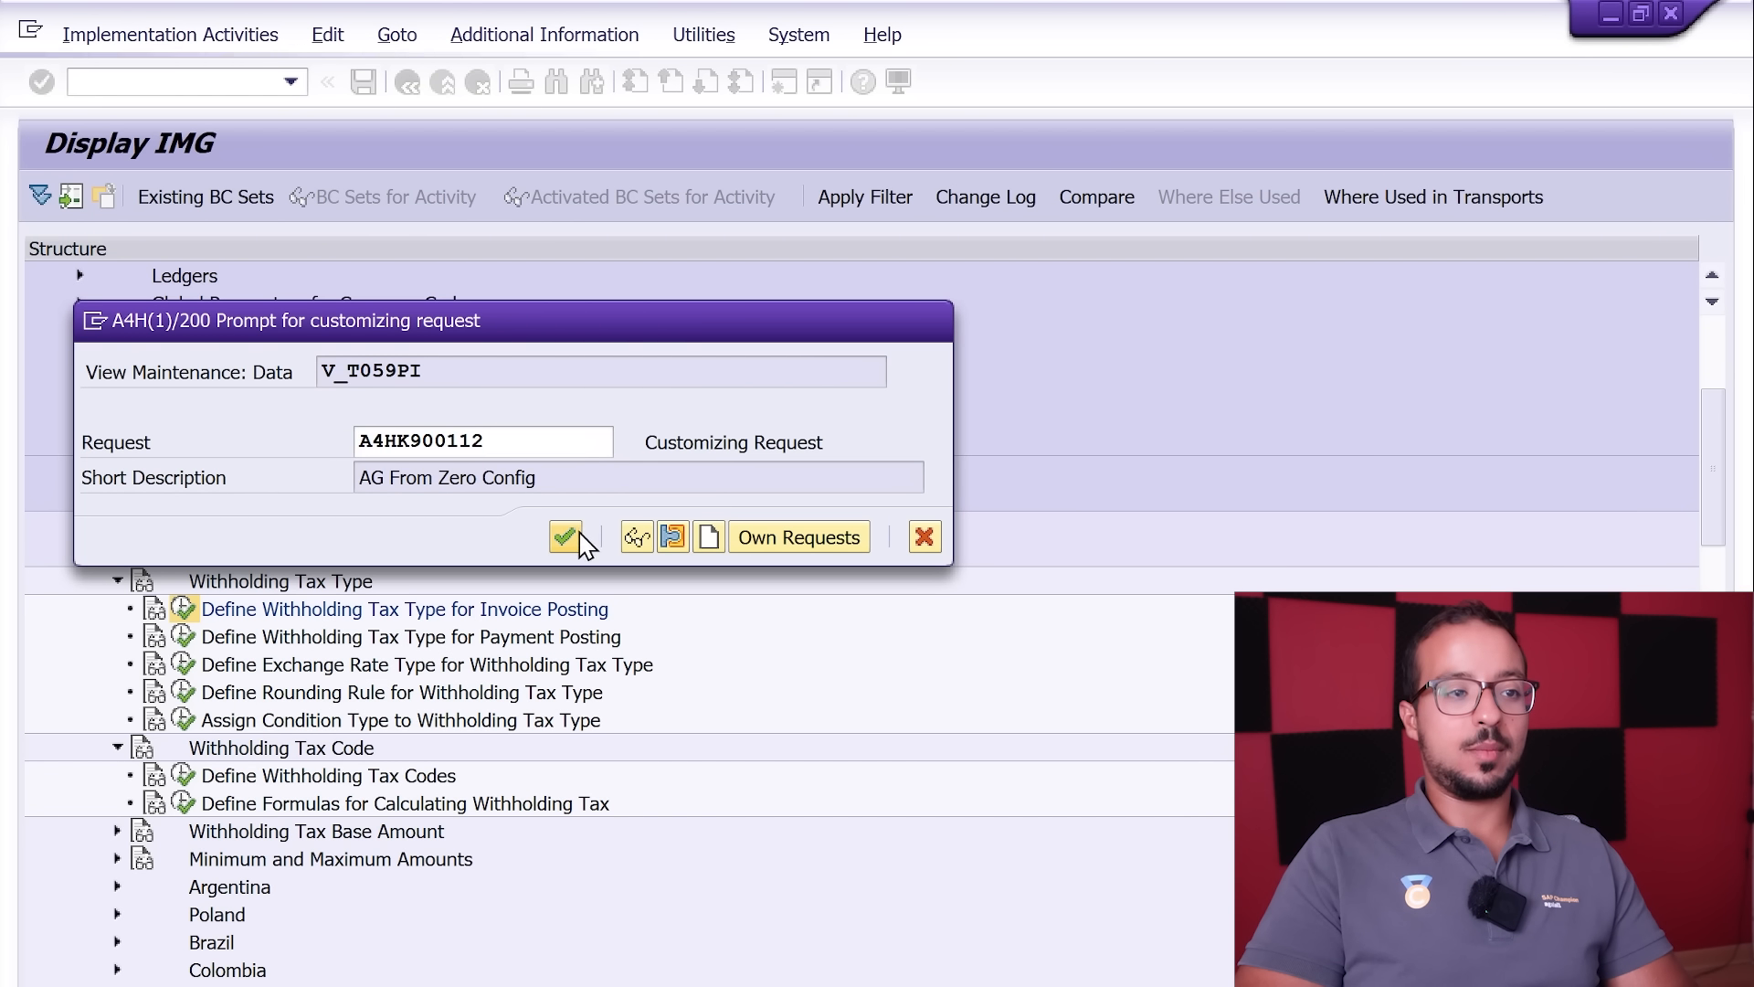
click(576, 537)
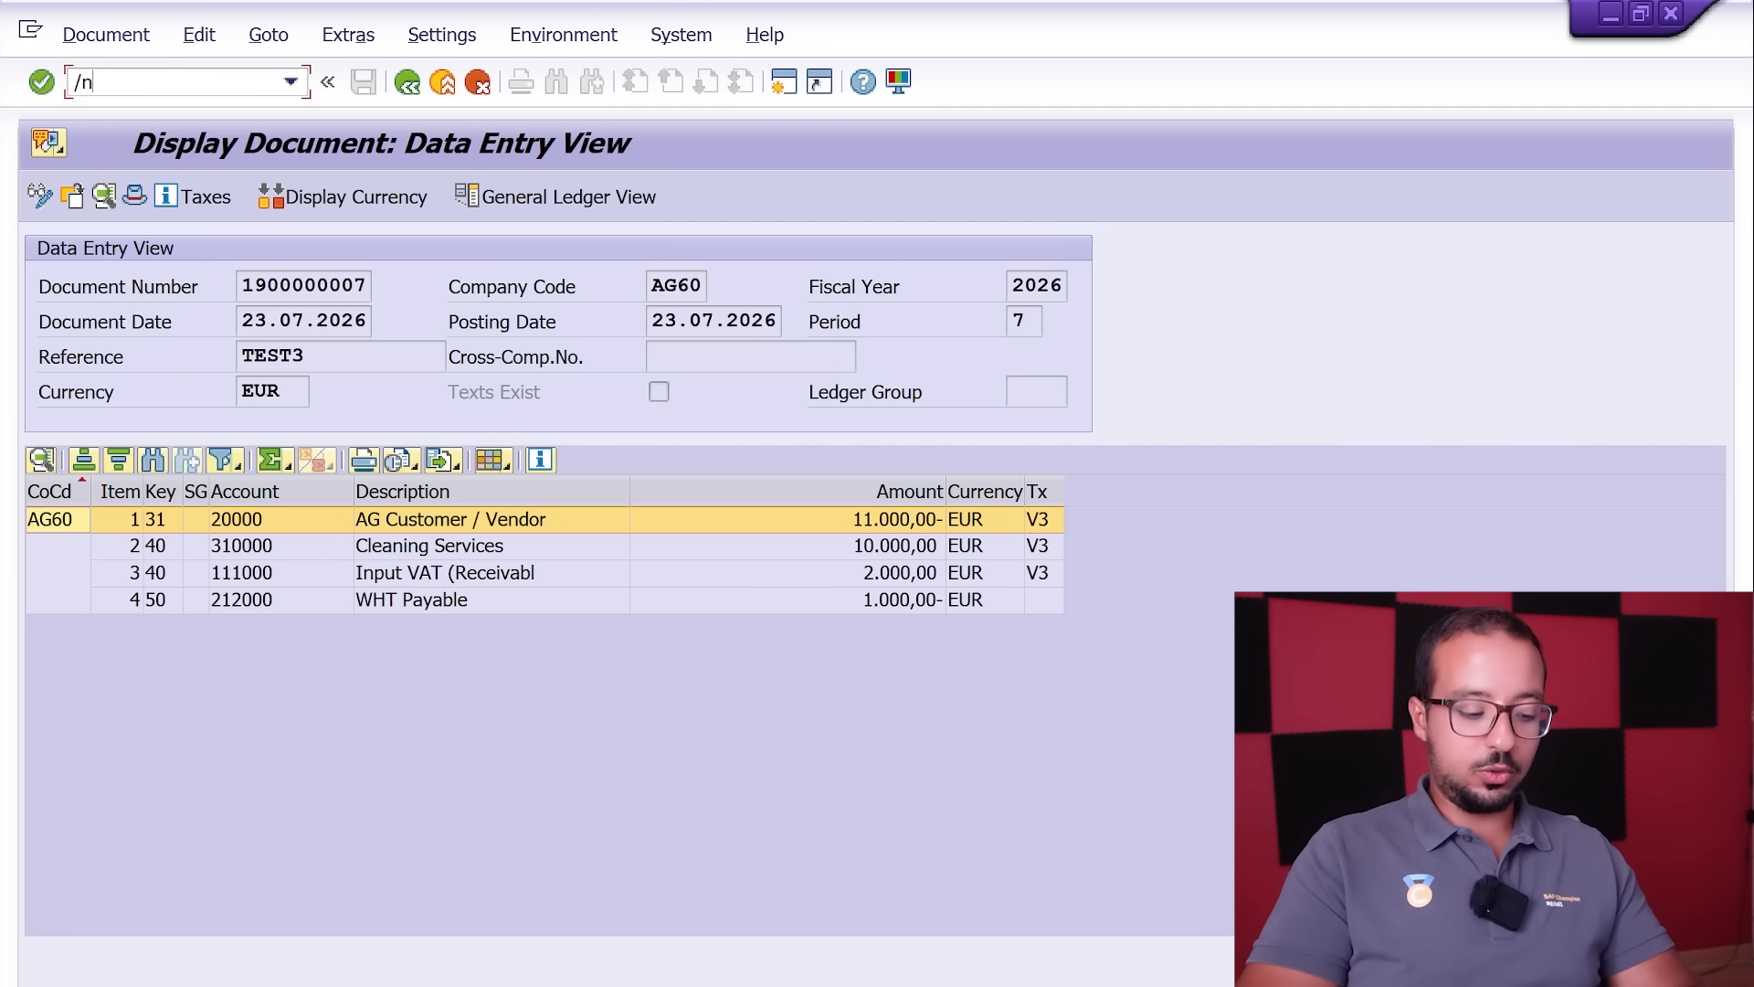
Step: Create a new posting with reference to the posted TEST3 invoice in company code AG60 and set its reference to TEST4
key(Return)
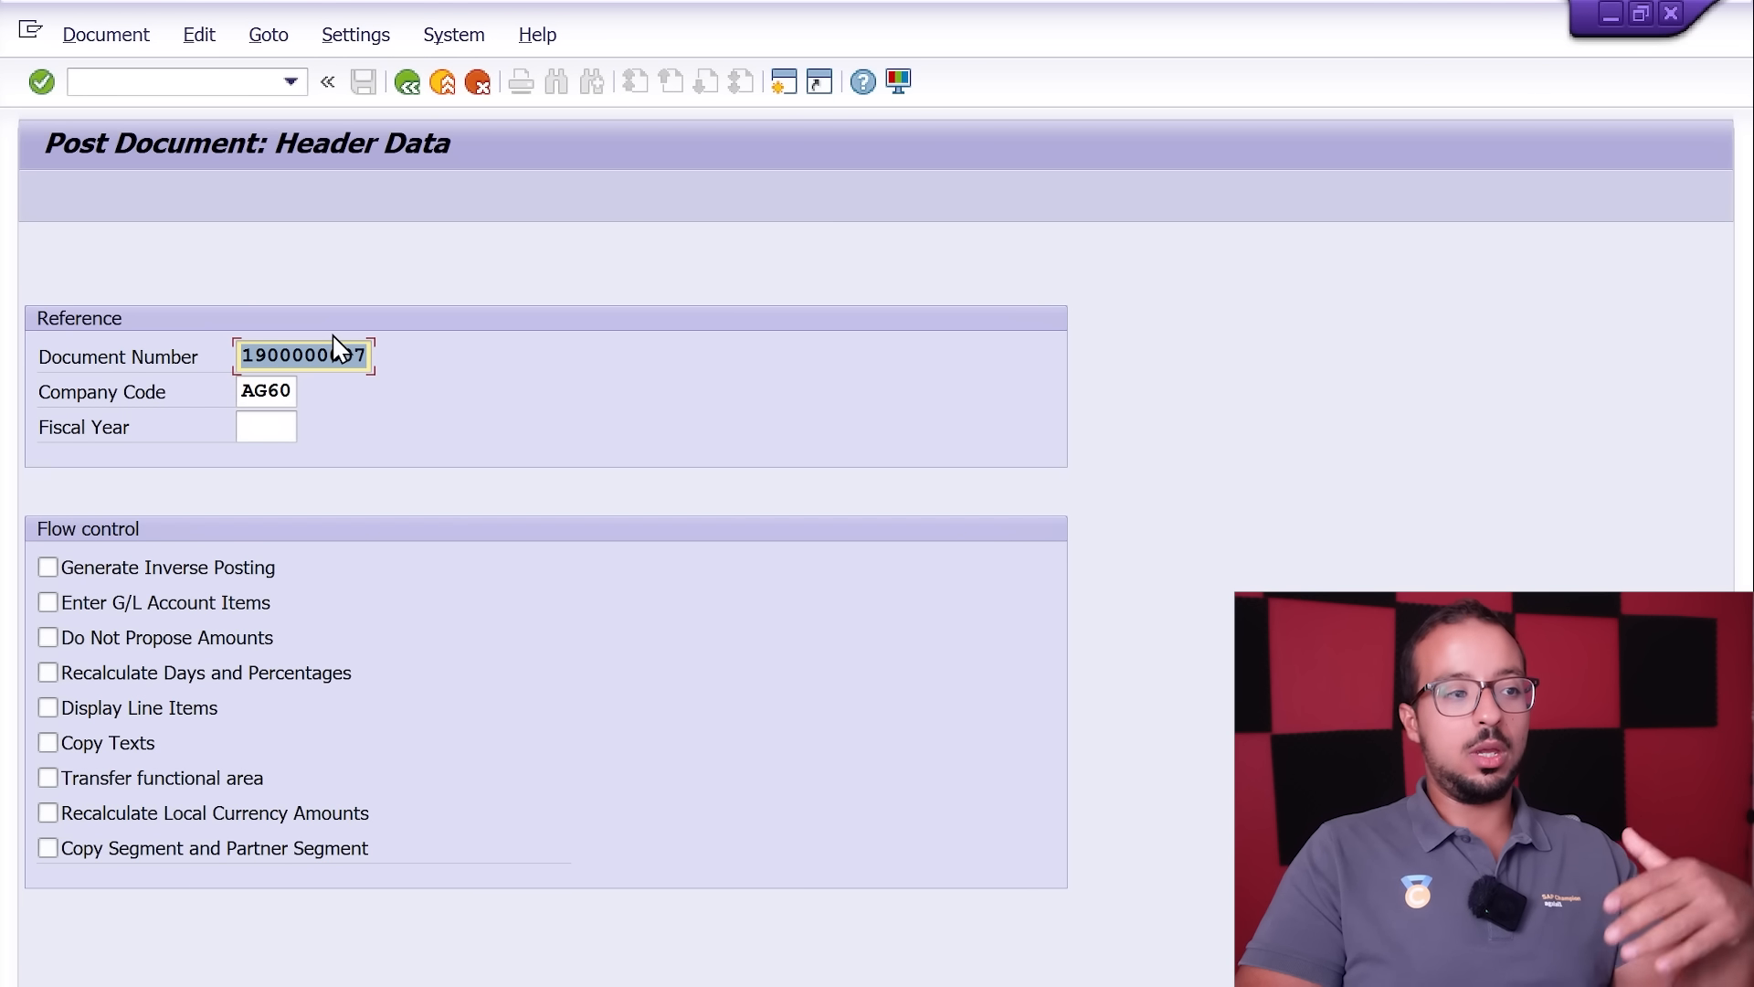
key(Return)
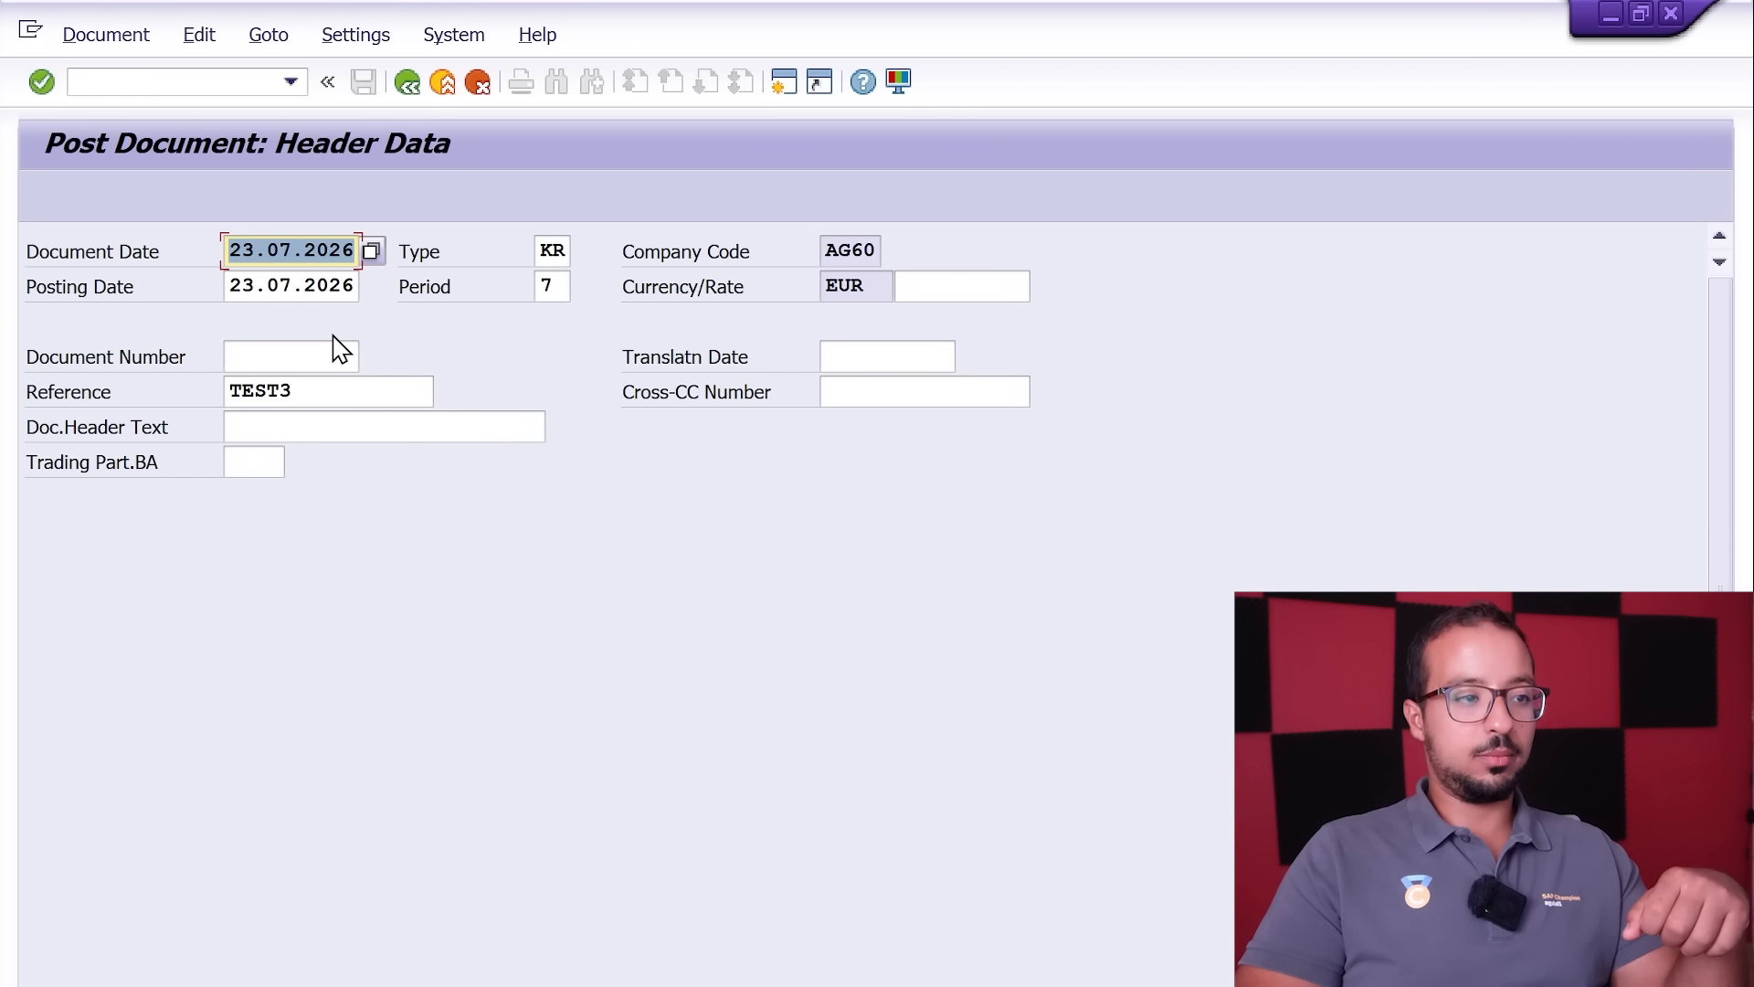
click(635, 404)
key(Return)
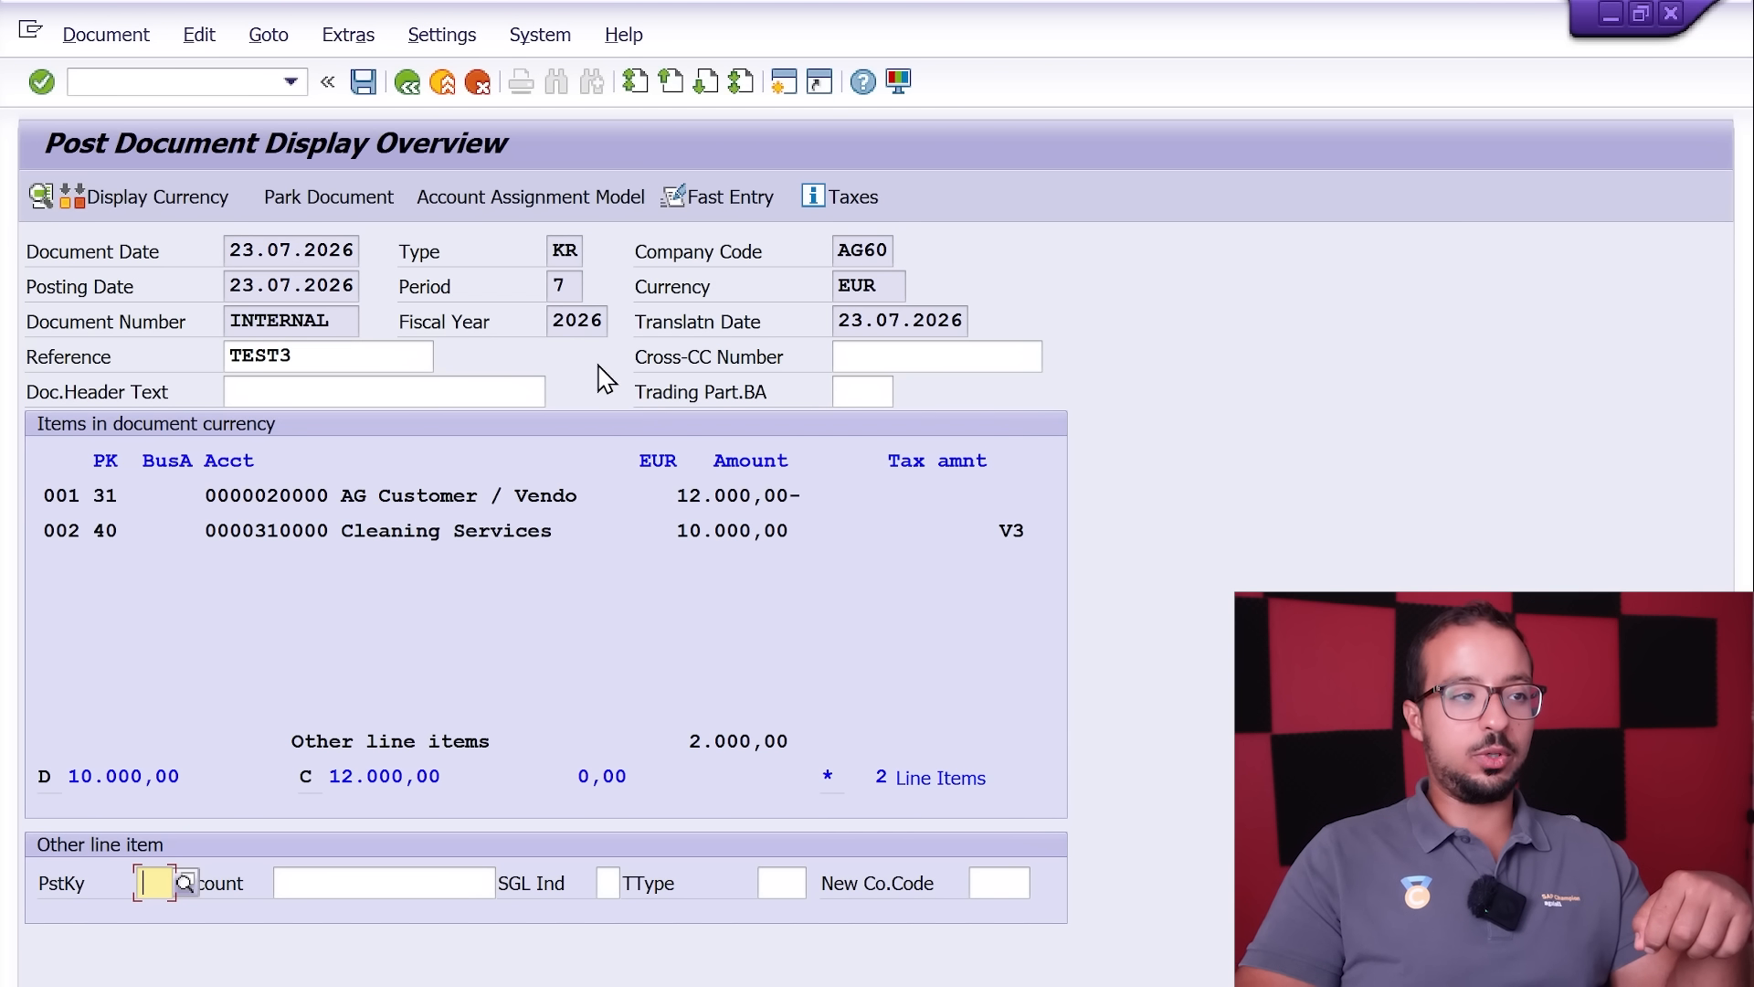
click(322, 355)
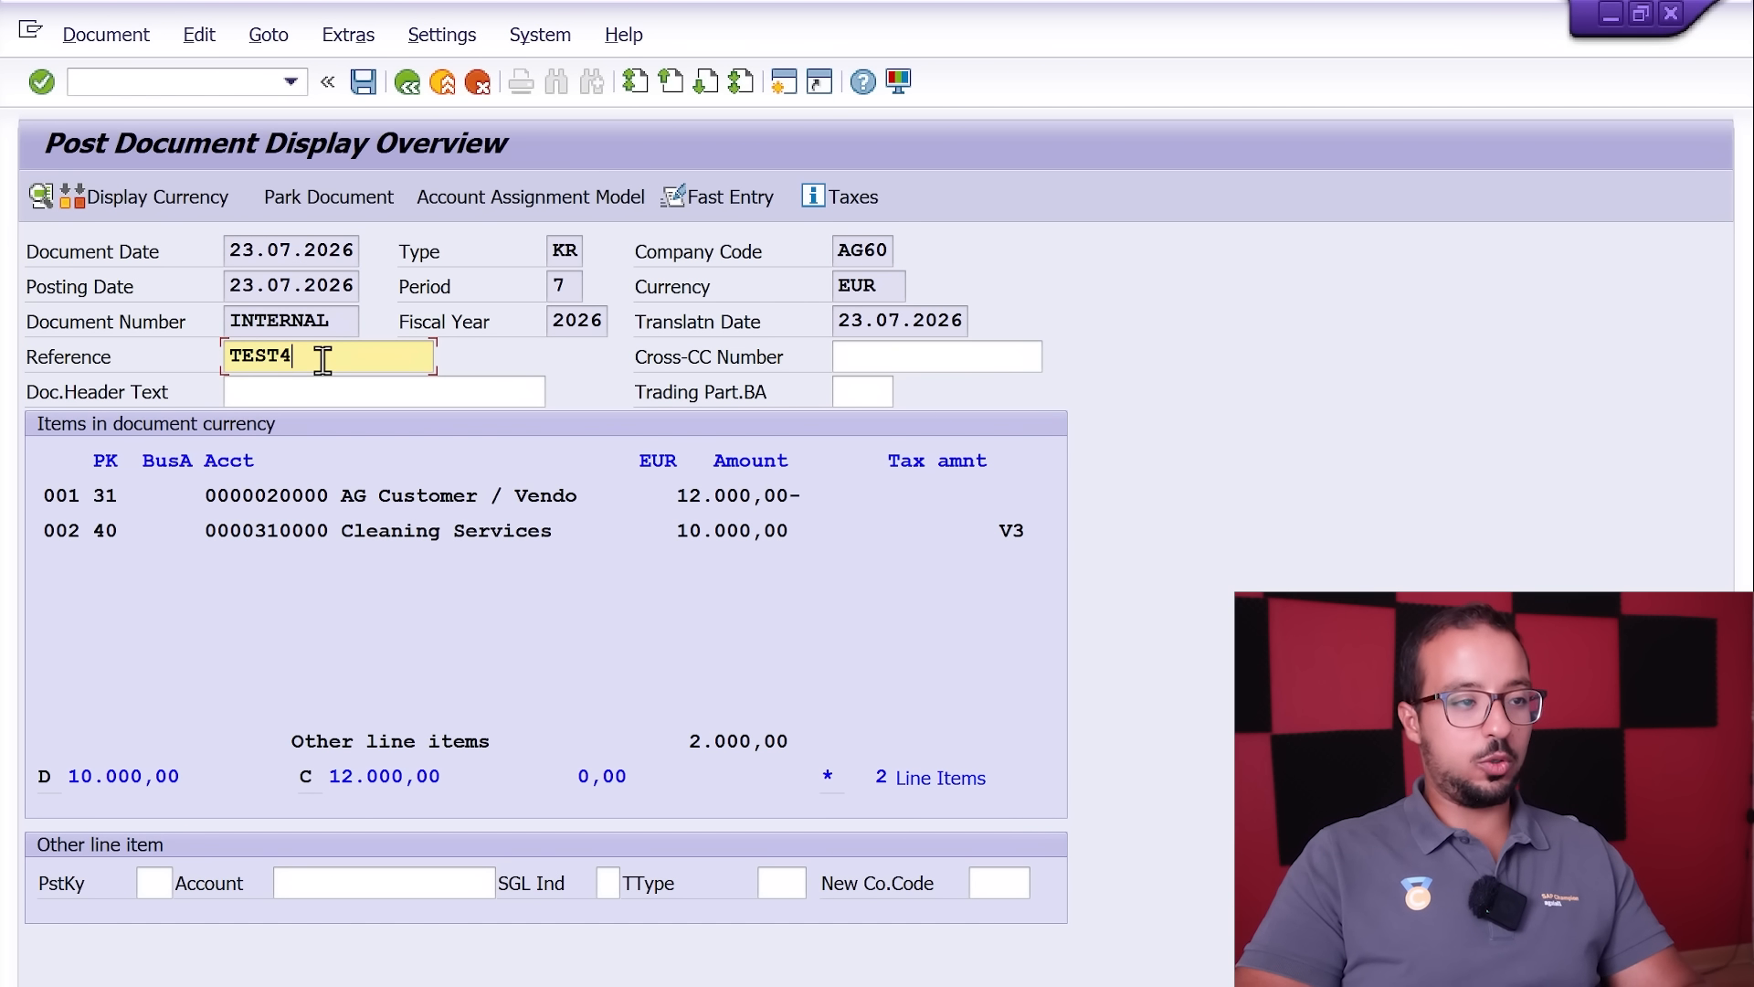
key(Return)
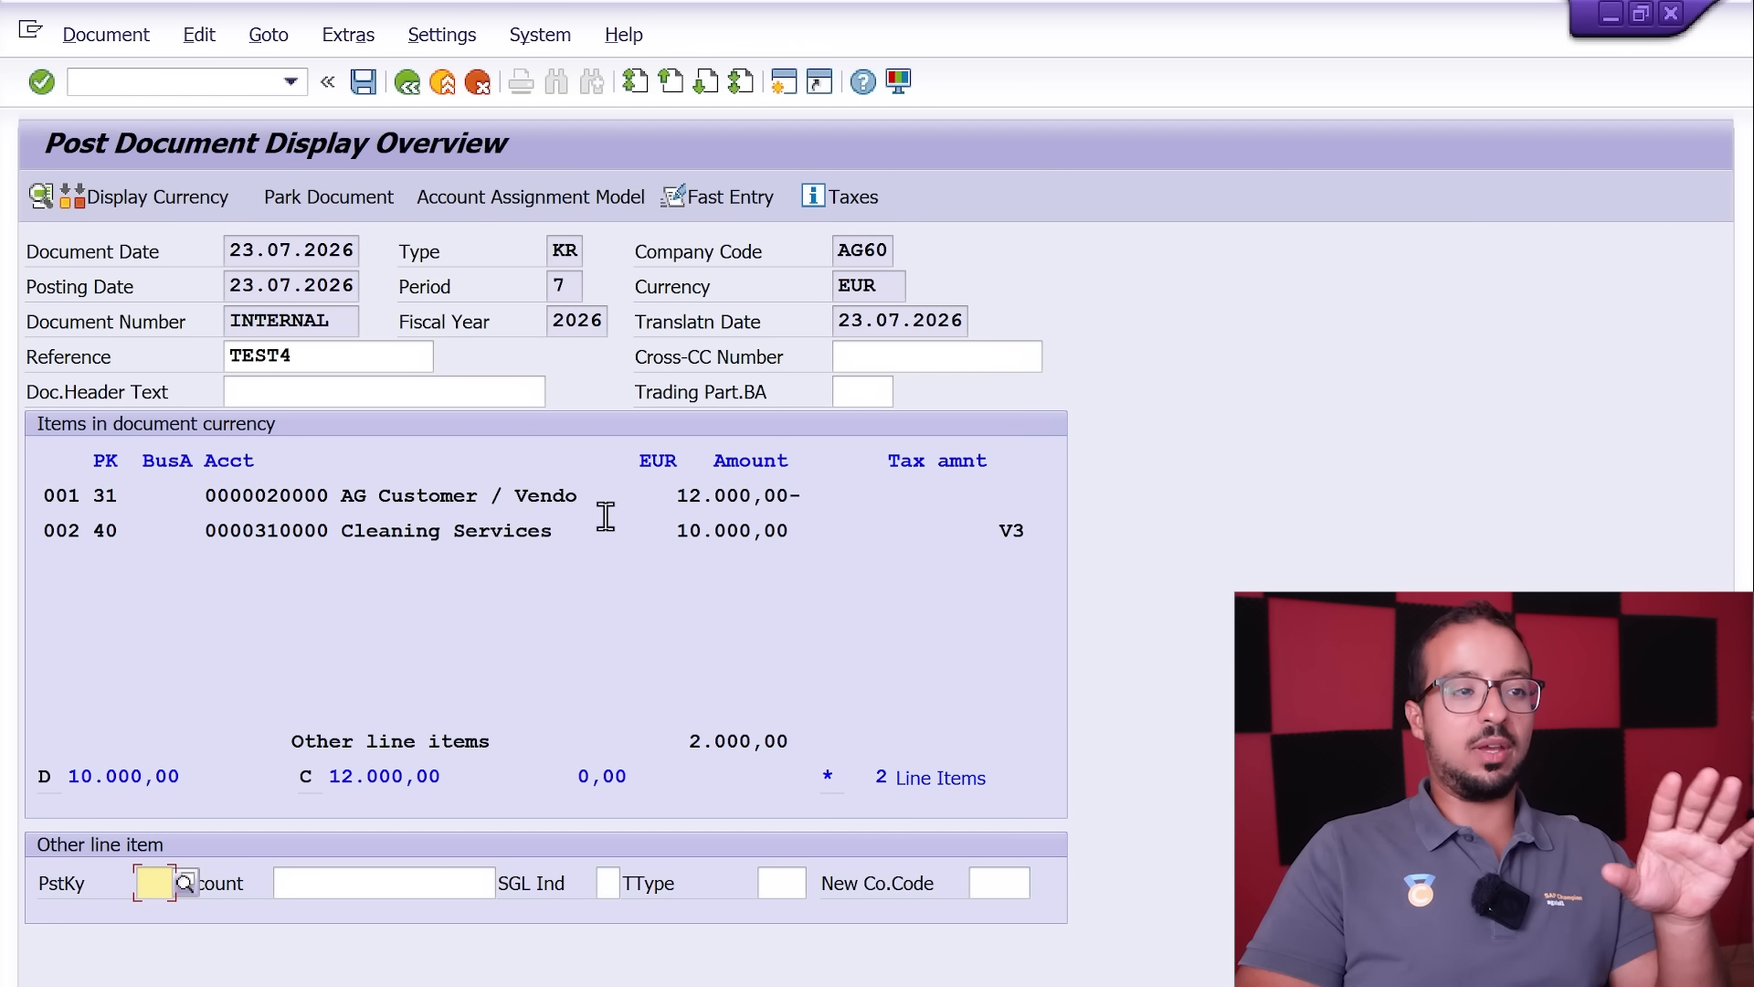
Step: Simulate the TEST4 invoice to review its Input VAT and WHT Payable amounts, and post the document
click(447, 530)
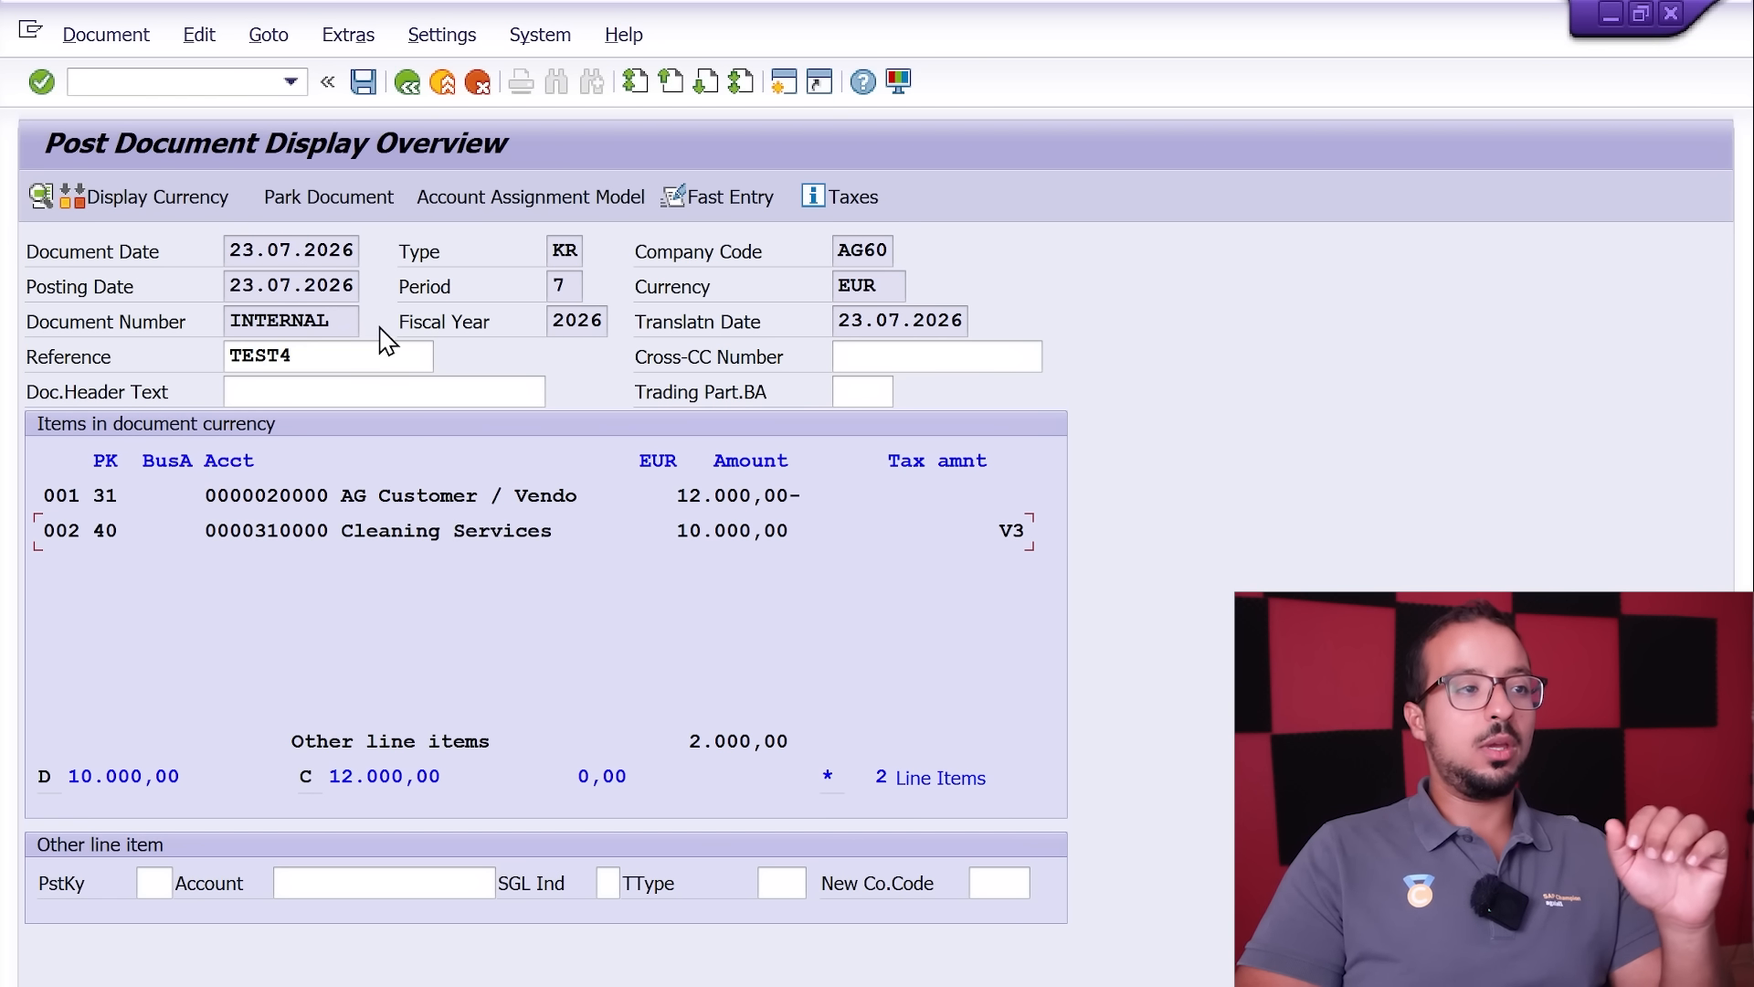
click(98, 37)
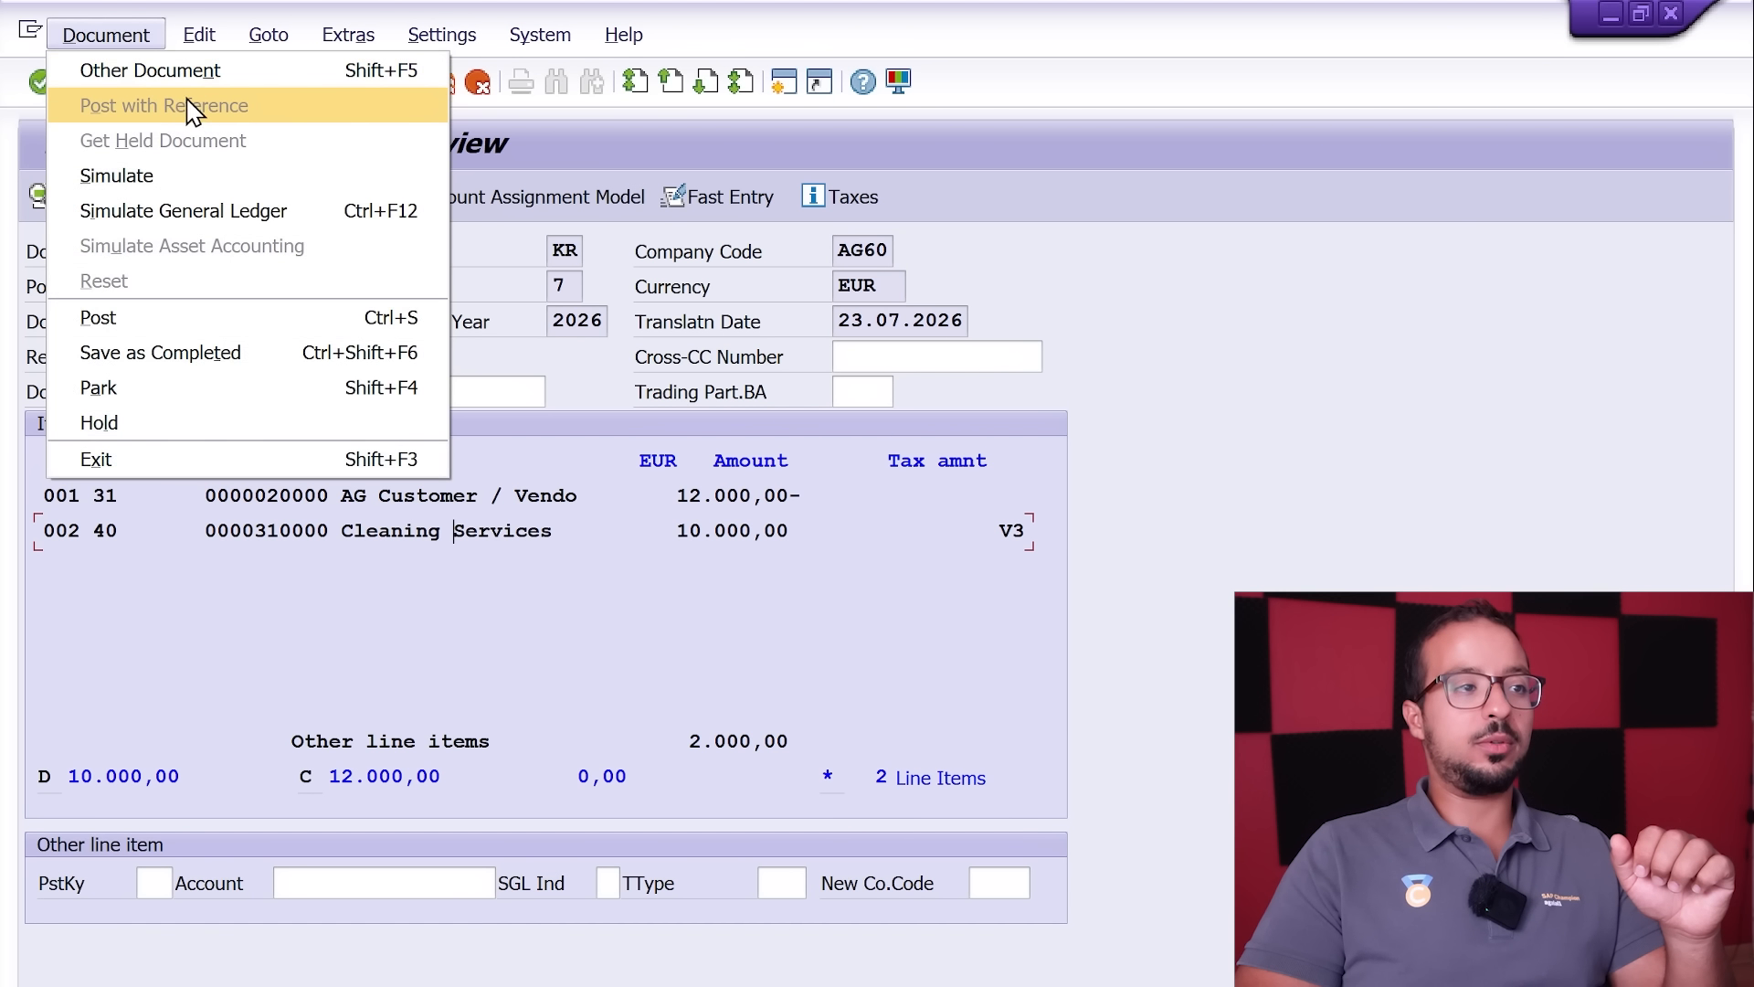
click(178, 176)
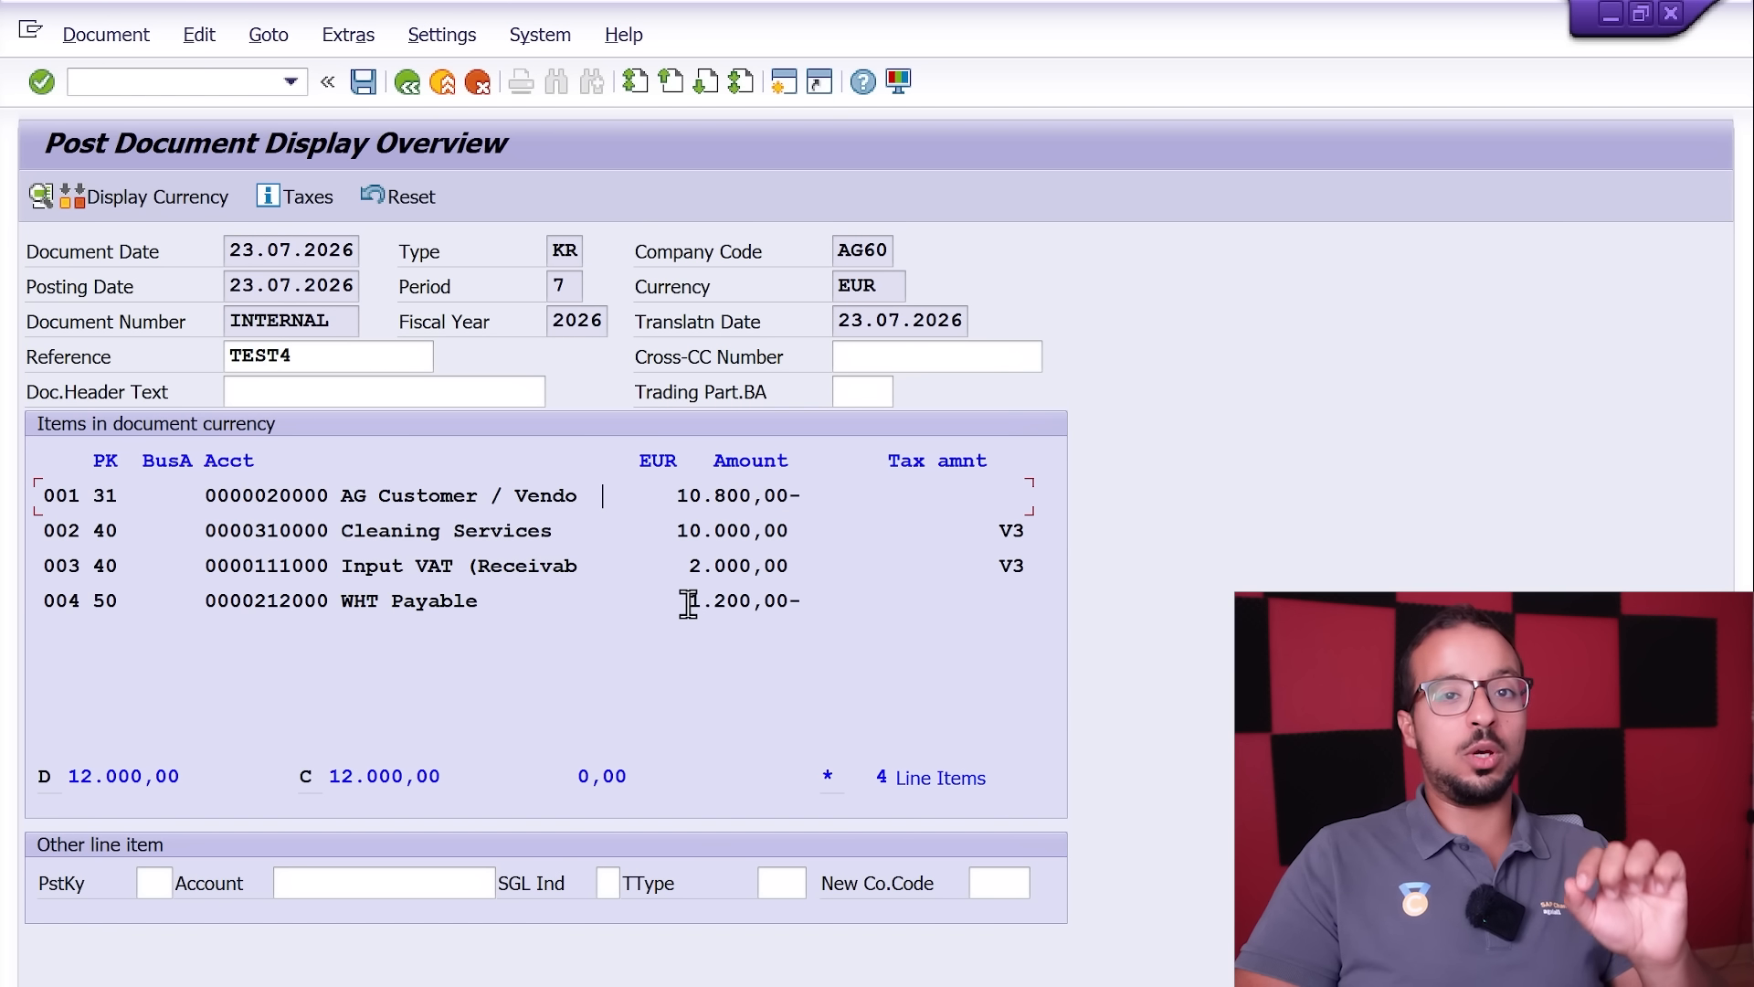
drag(687, 603, 855, 596)
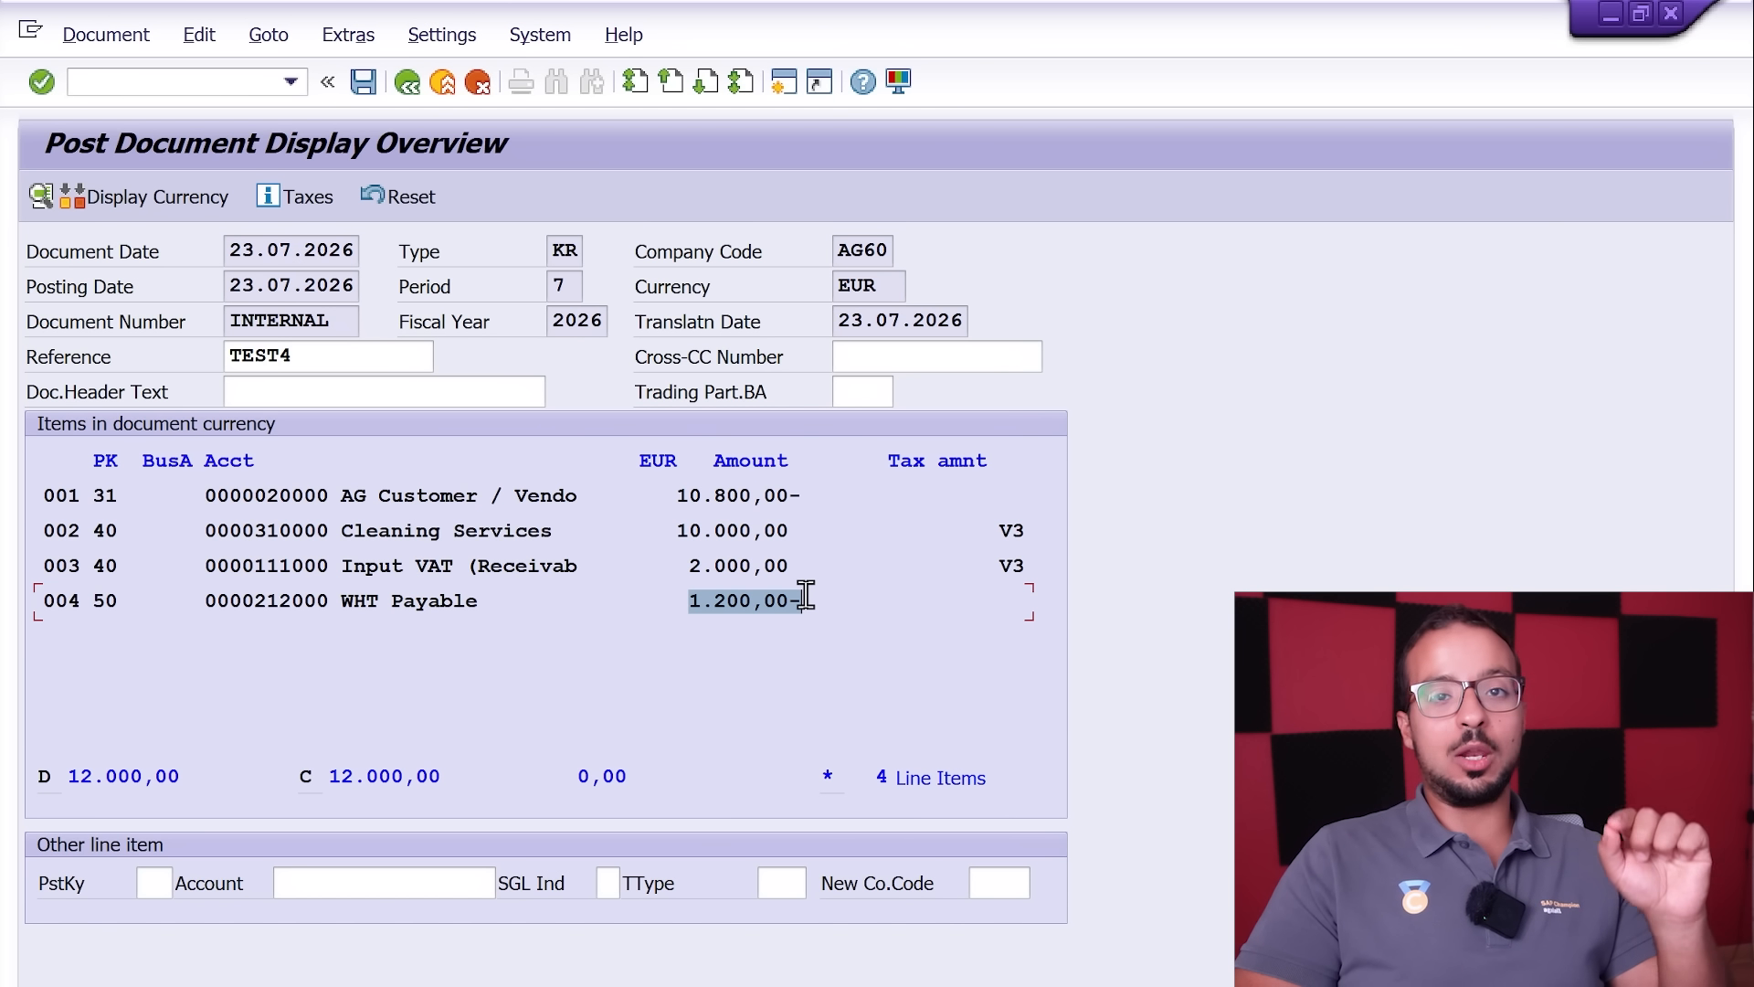
drag(679, 530, 758, 557)
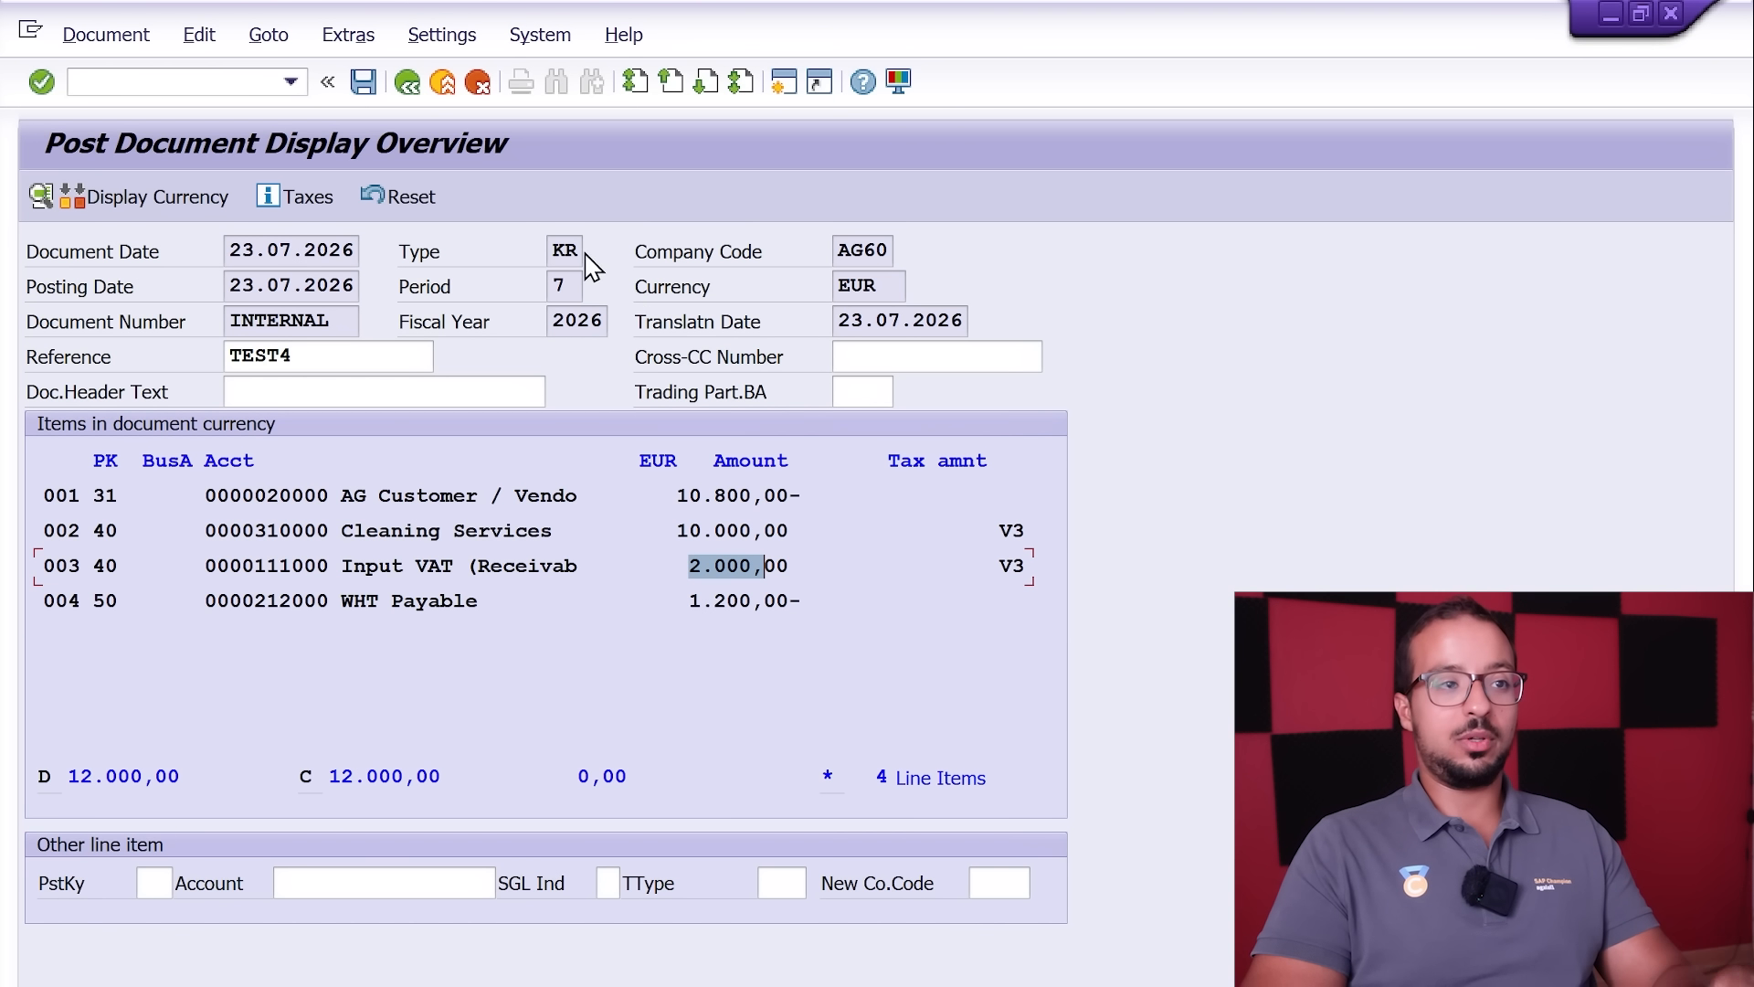
click(365, 91)
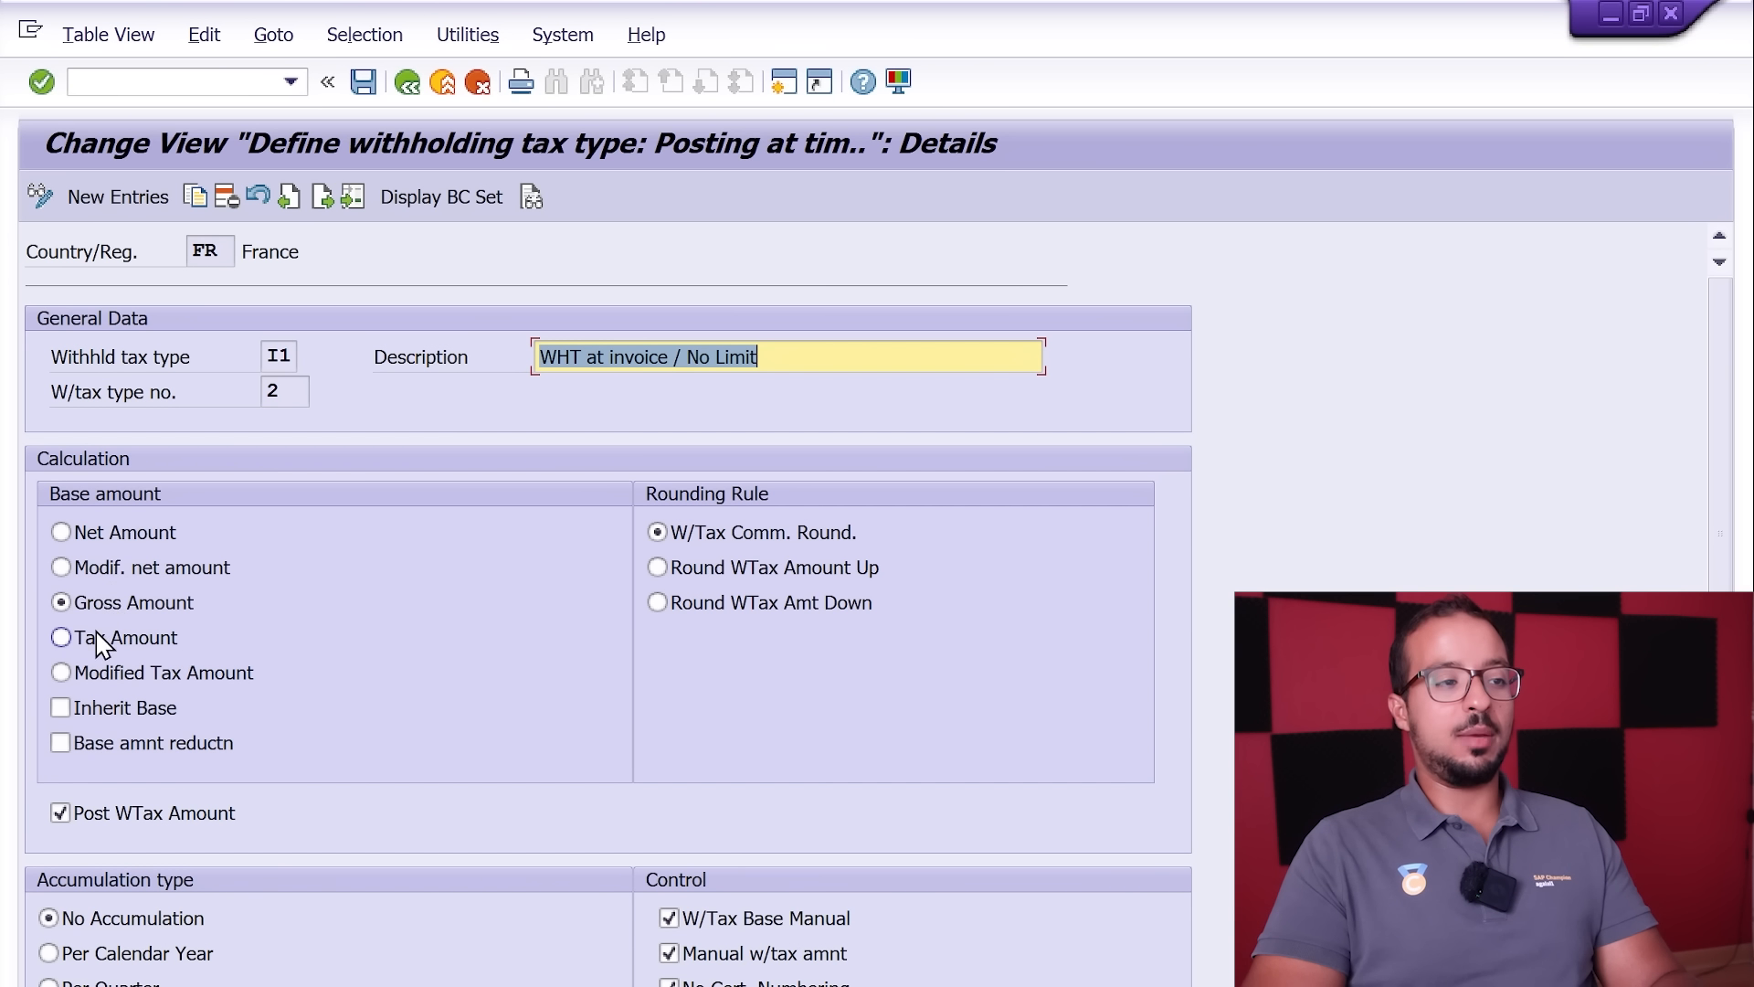
Step: Set the base amount of France's withholding tax type I1 to Tax Amount and save the change
click(62, 638)
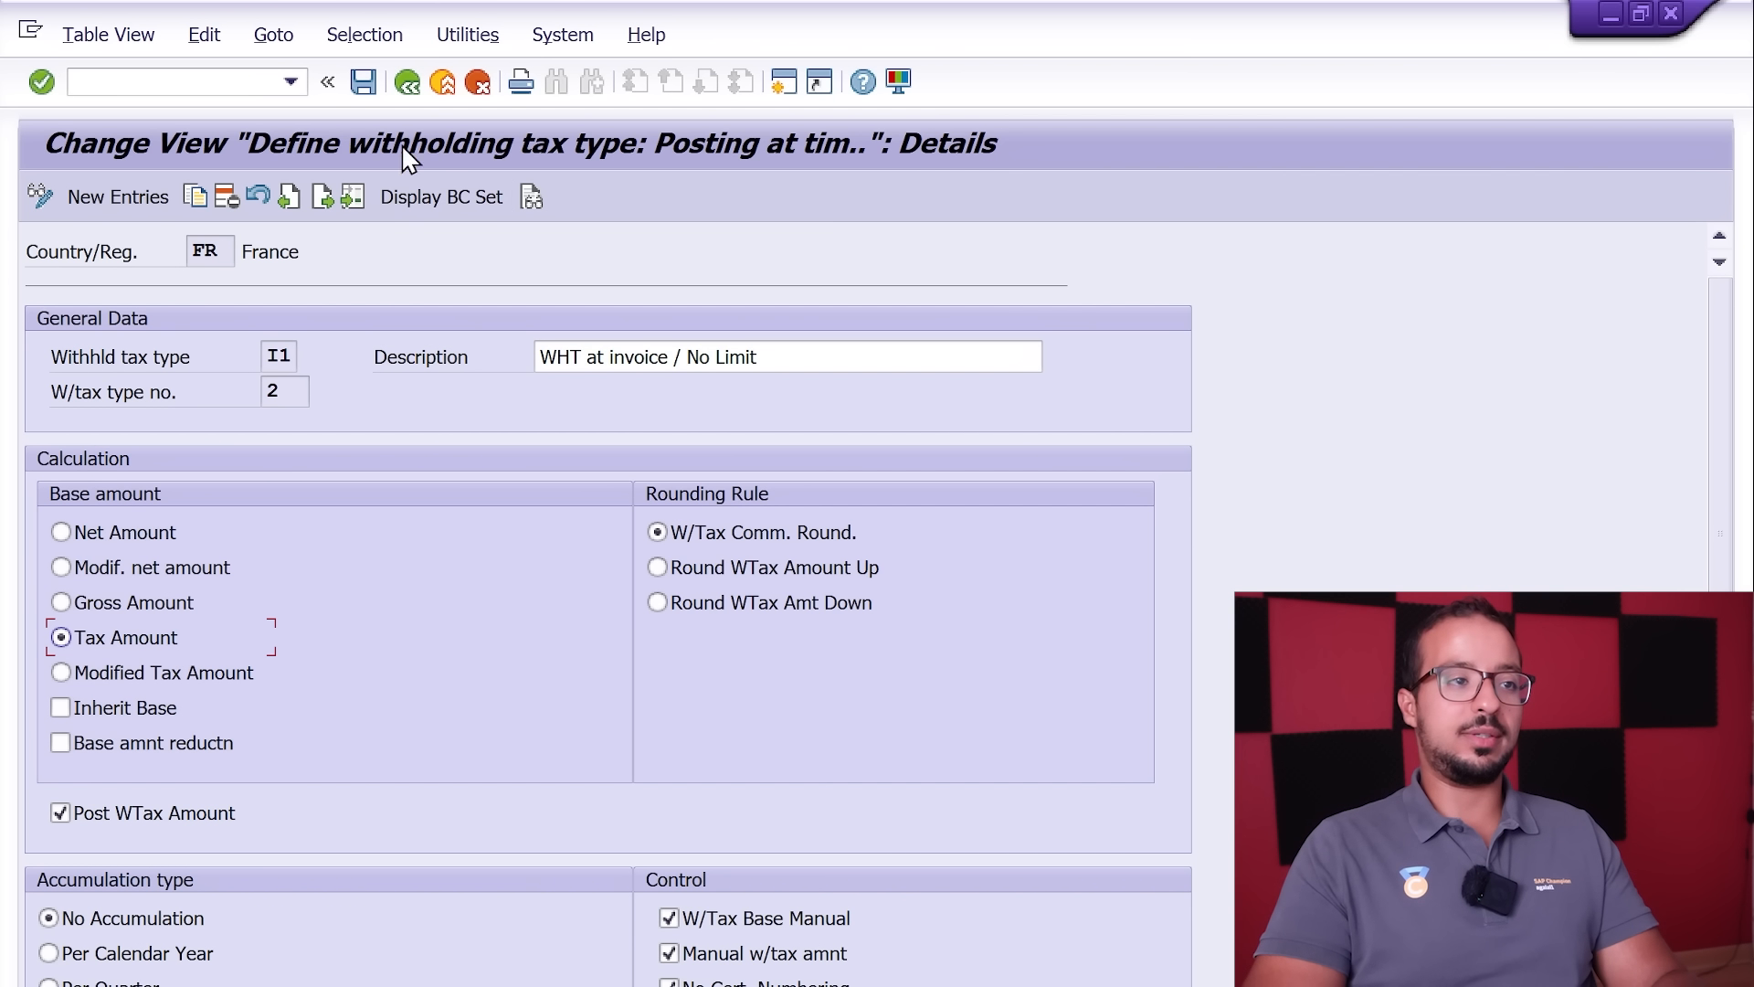
click(362, 82)
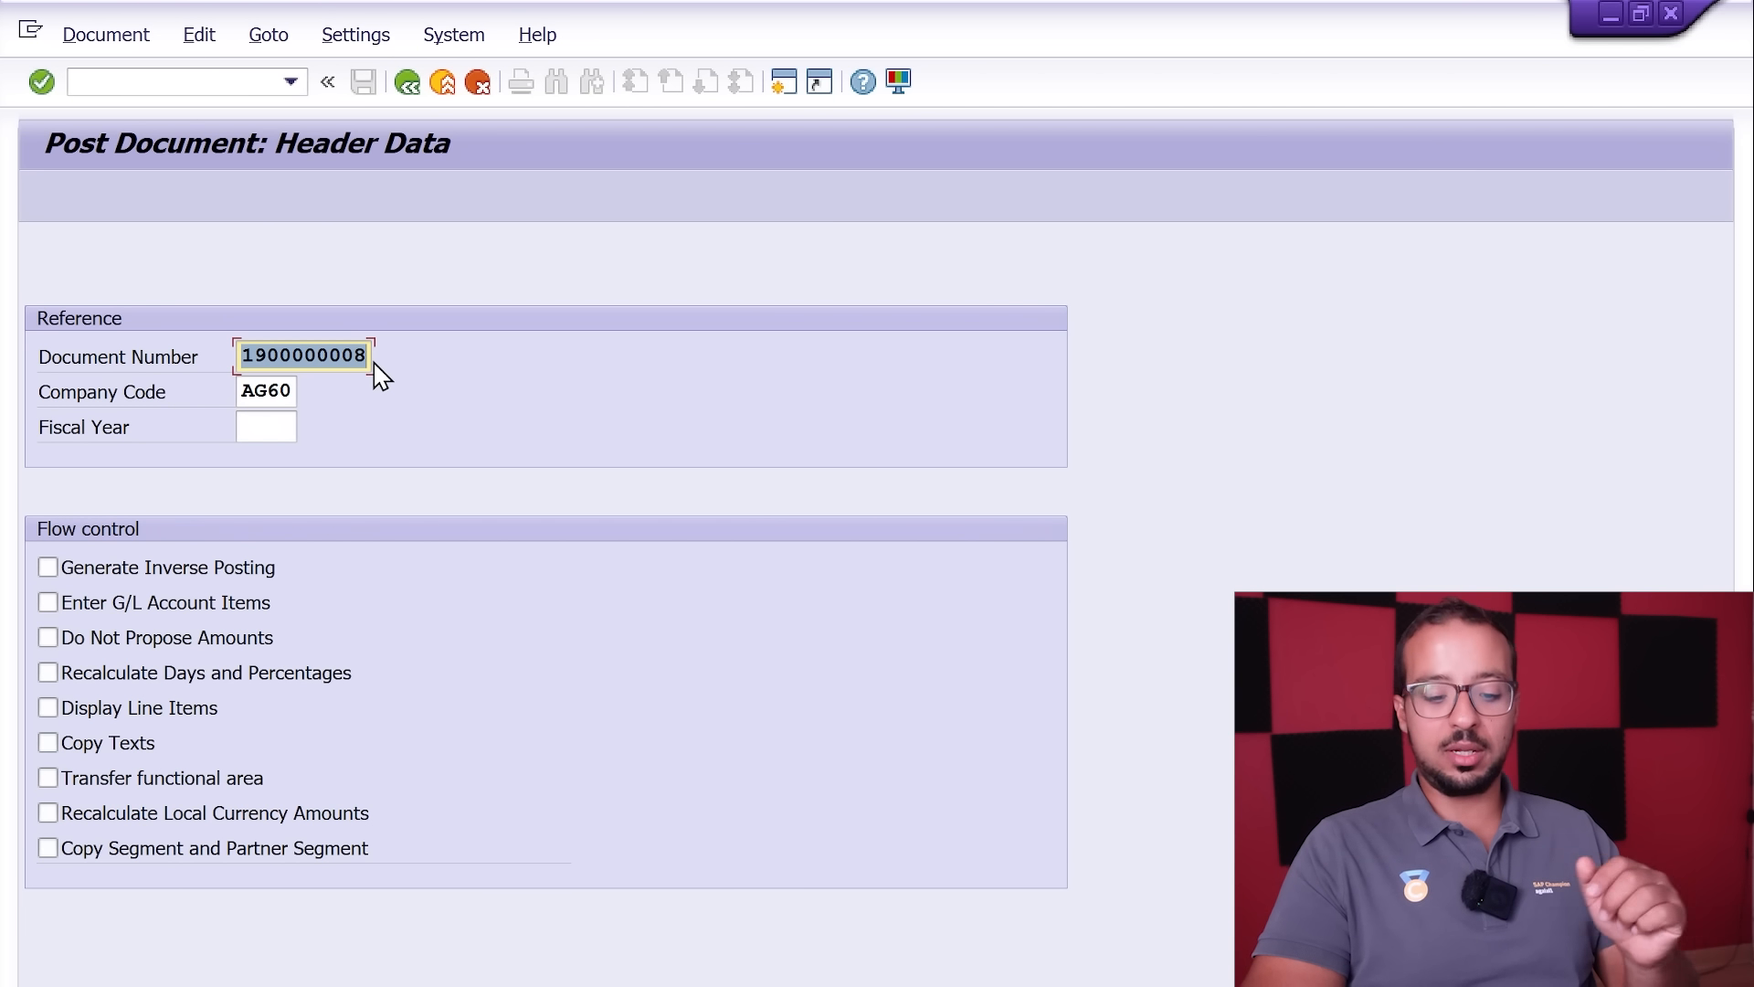
Step: Create a new posting with reference to the posted TEST4 invoice in company code AG60 and set its reference to TEST5
key(Return)
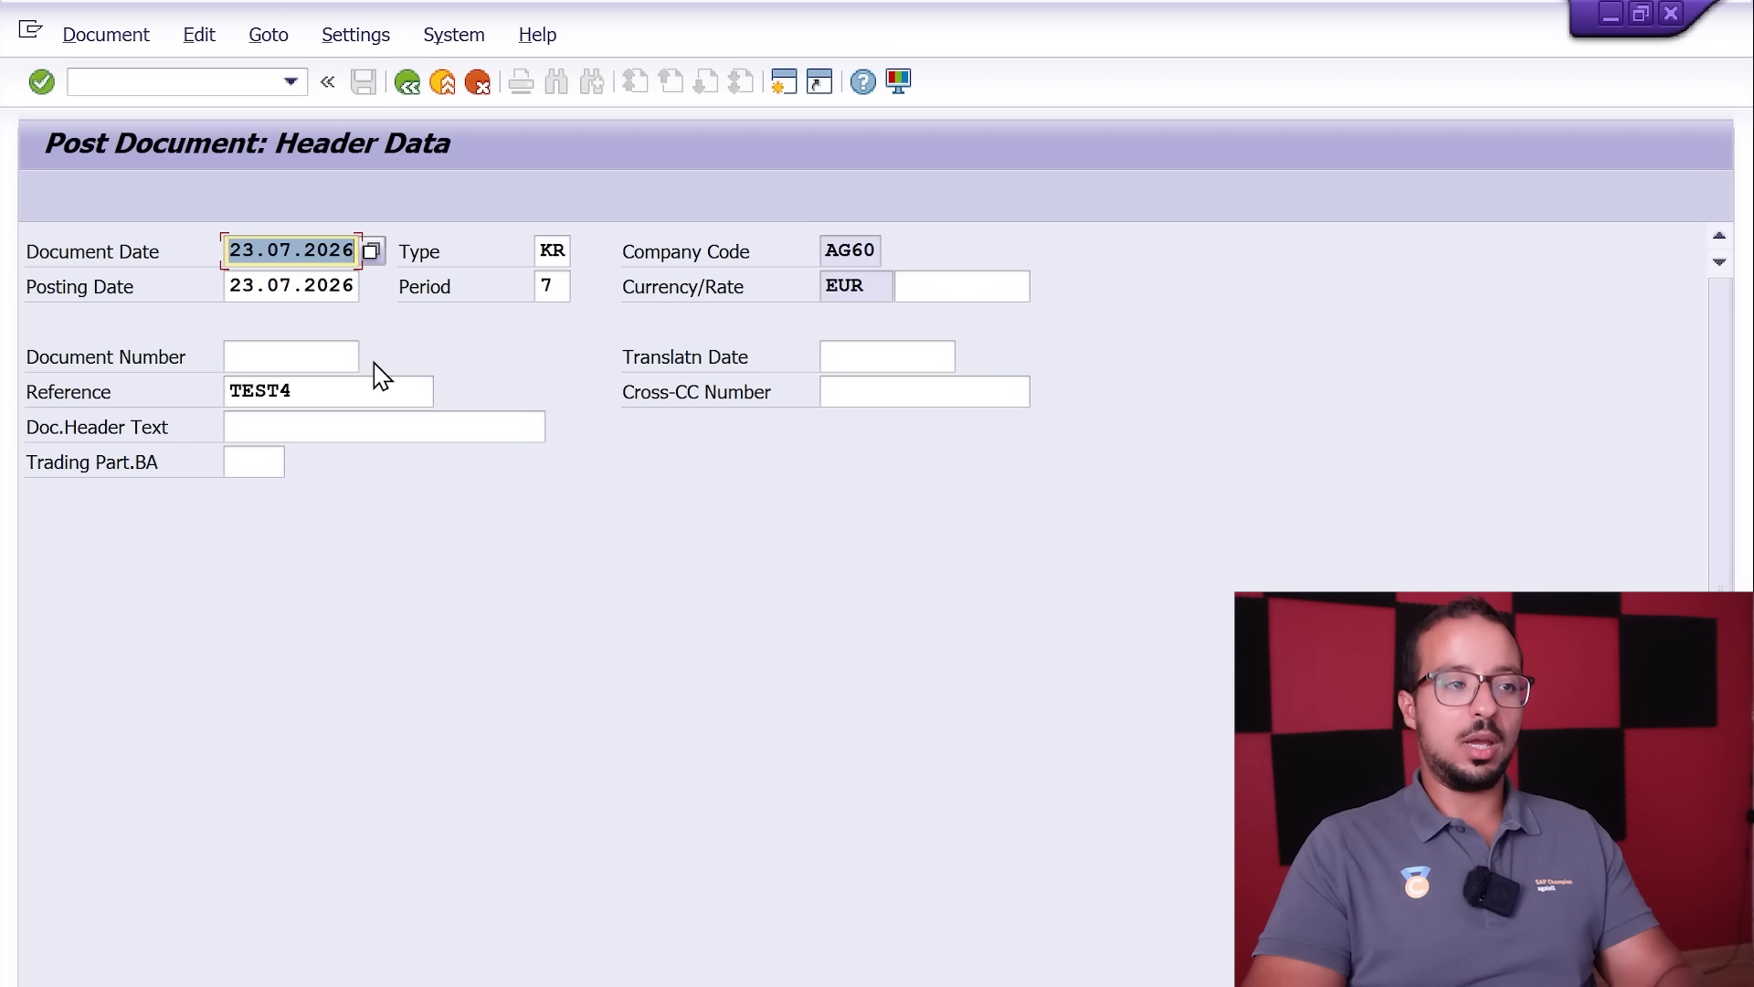
key(Return)
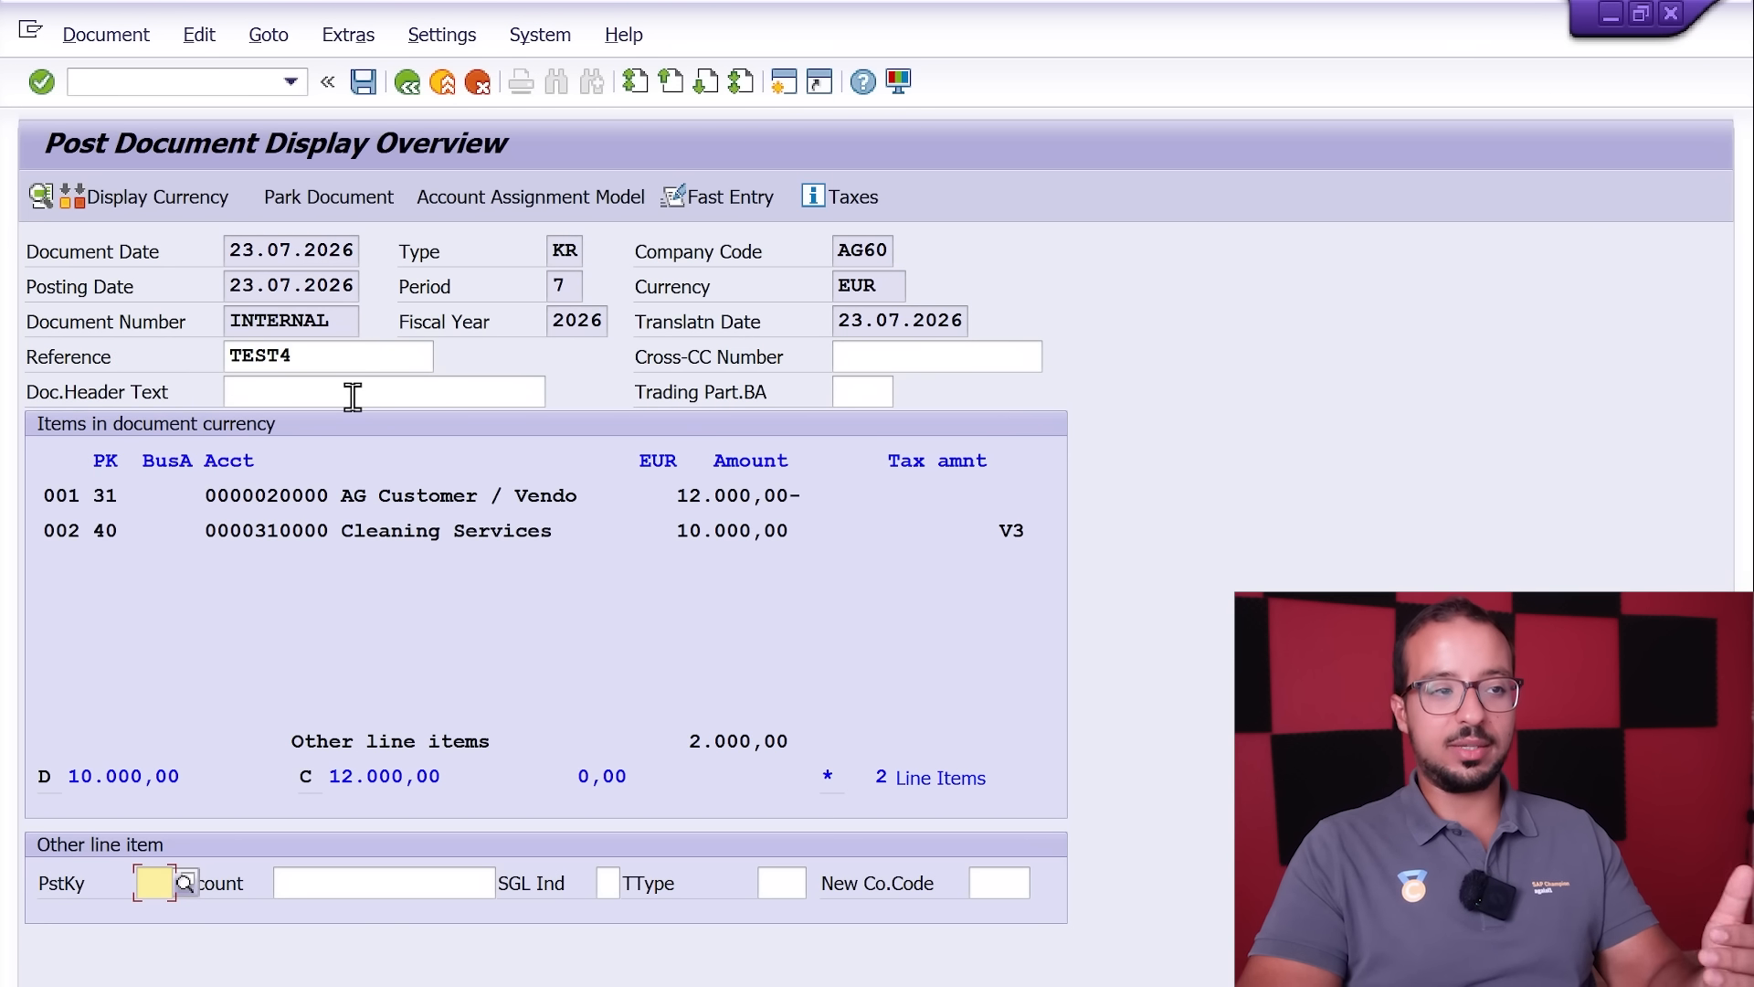
click(361, 364)
key(BackSpace)
text(5)
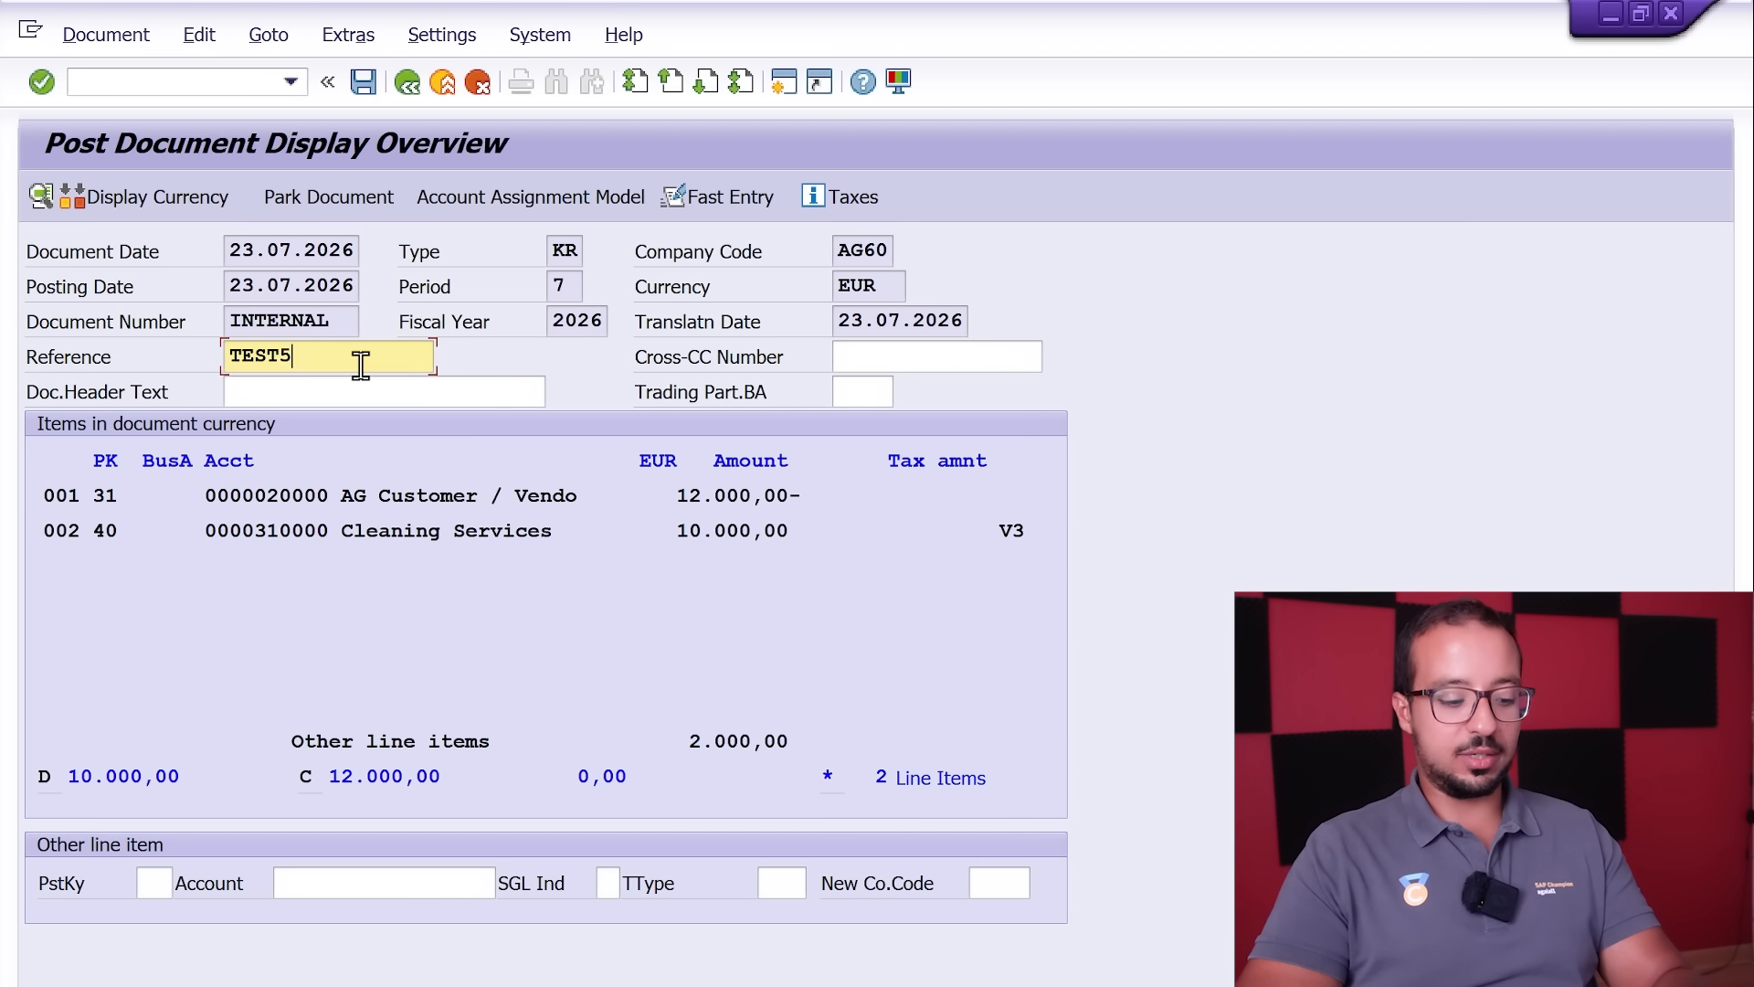
key(Return)
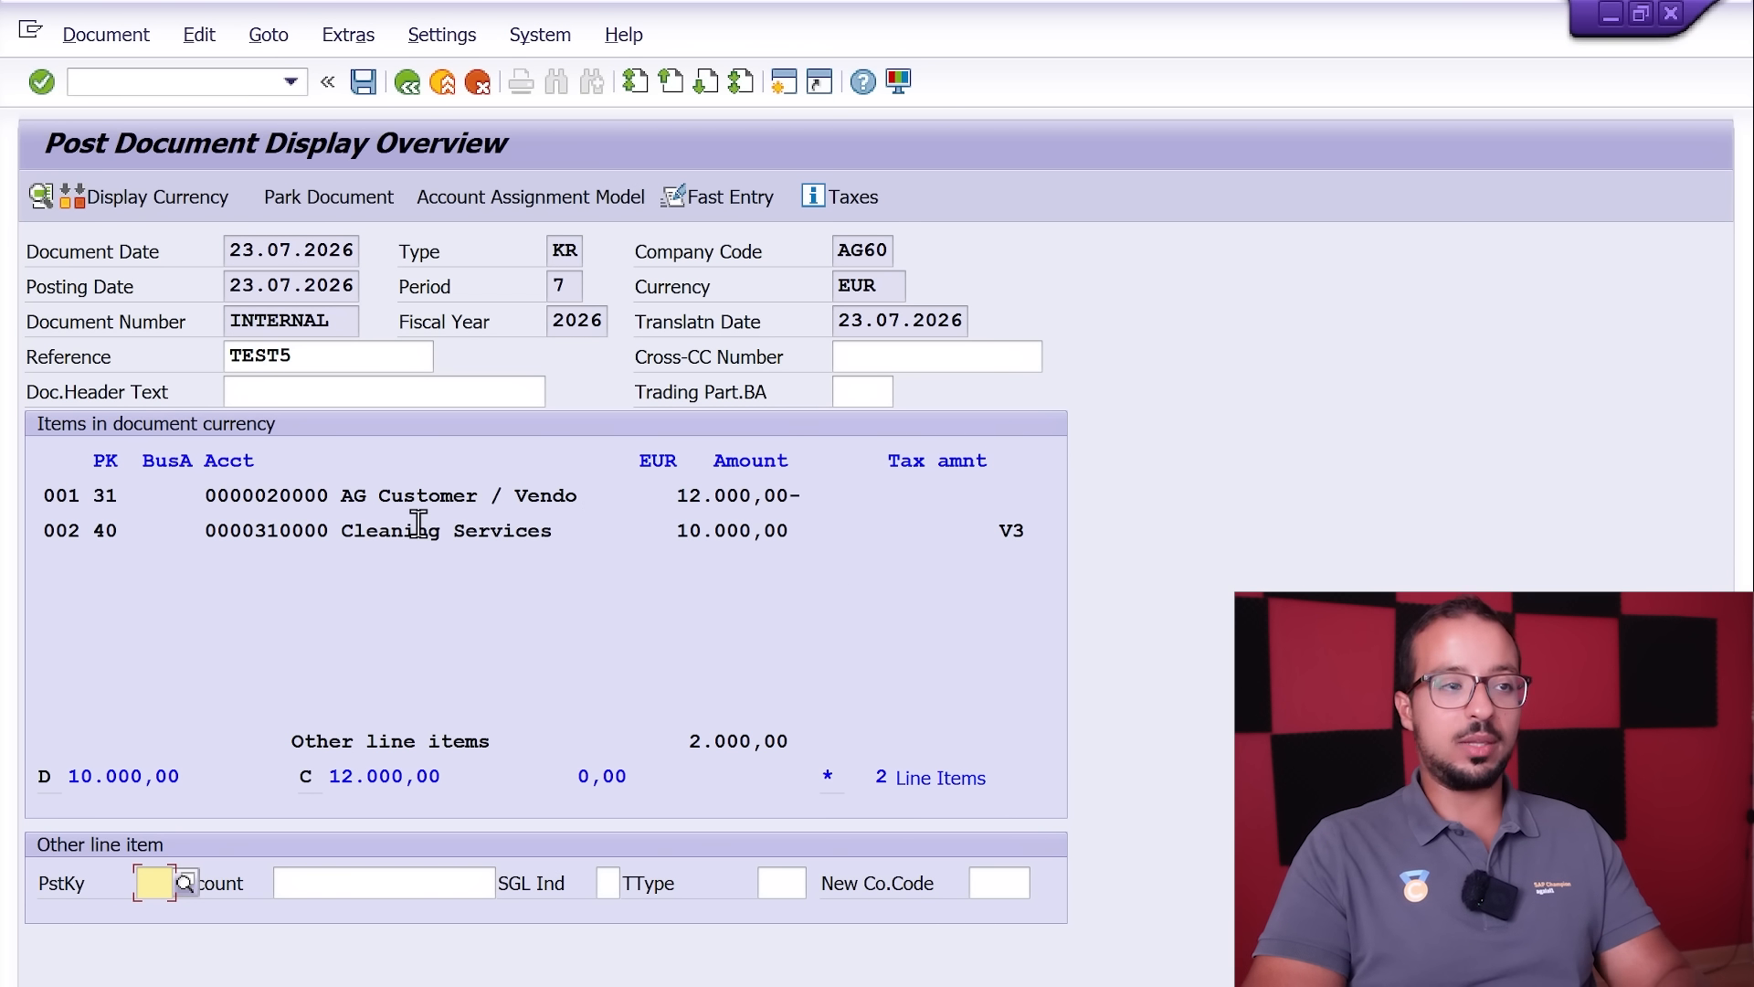
Step: Simulate the TEST5 invoice and review its WHT Payable, Input VAT and vendor line amounts
click(105, 41)
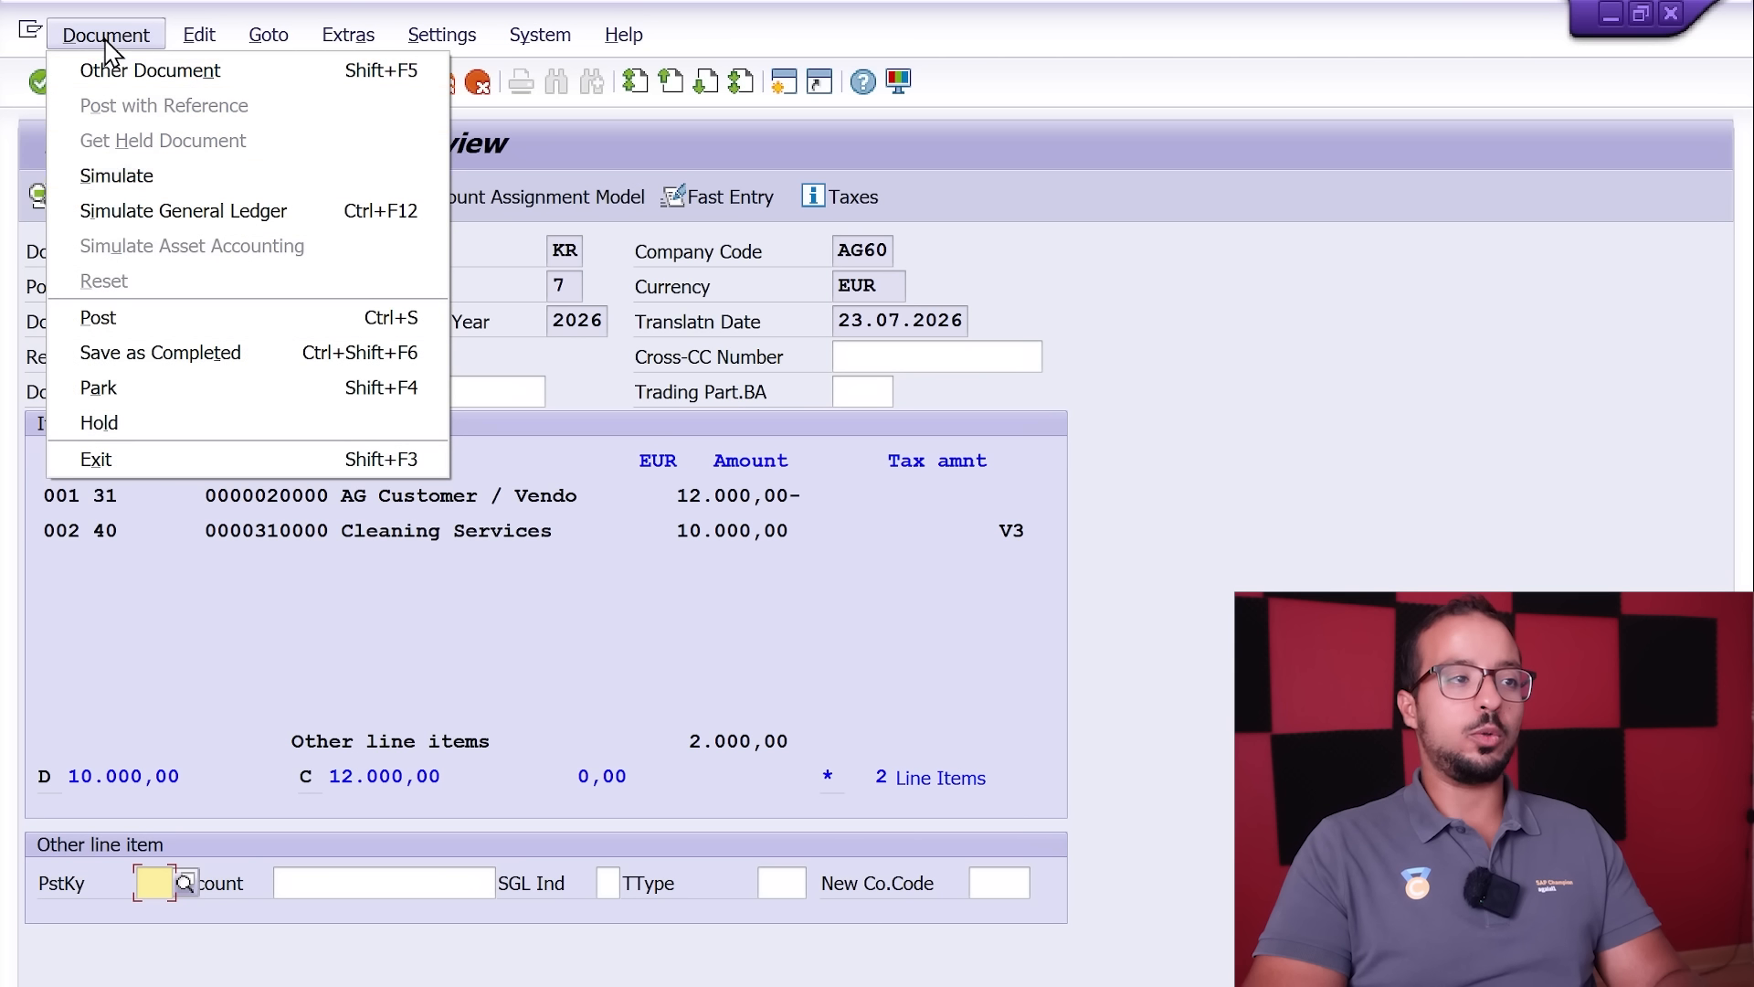
click(165, 179)
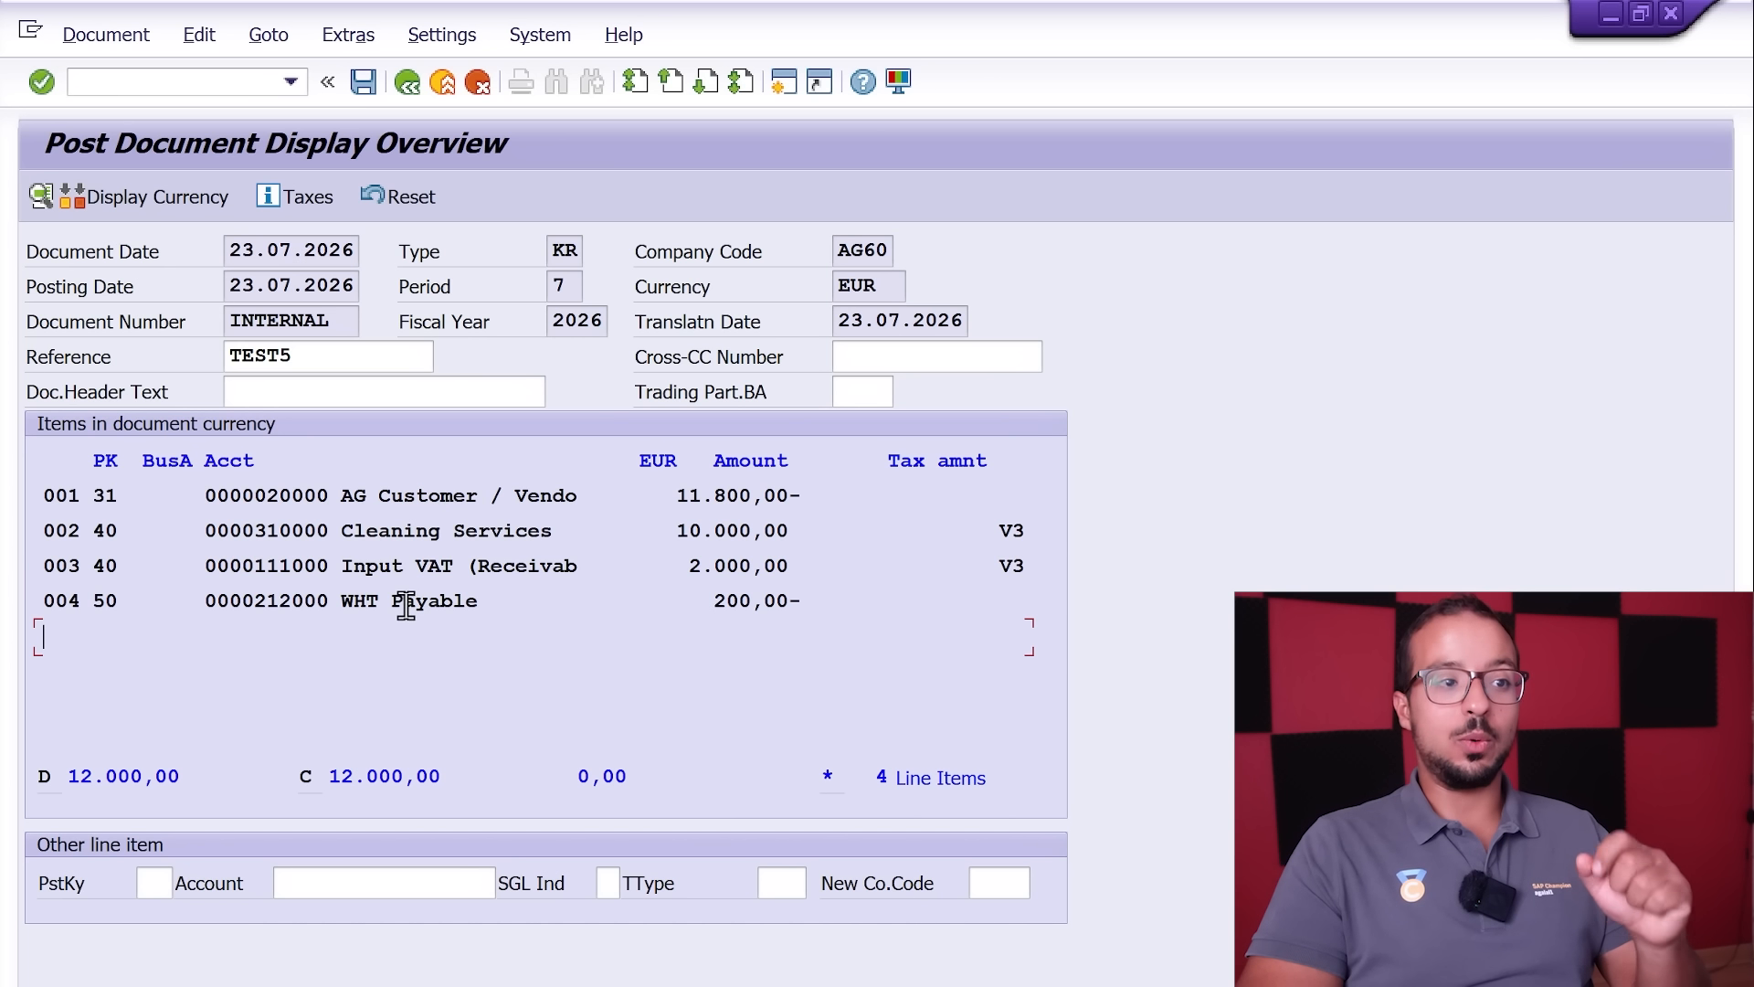
drag(715, 605, 850, 600)
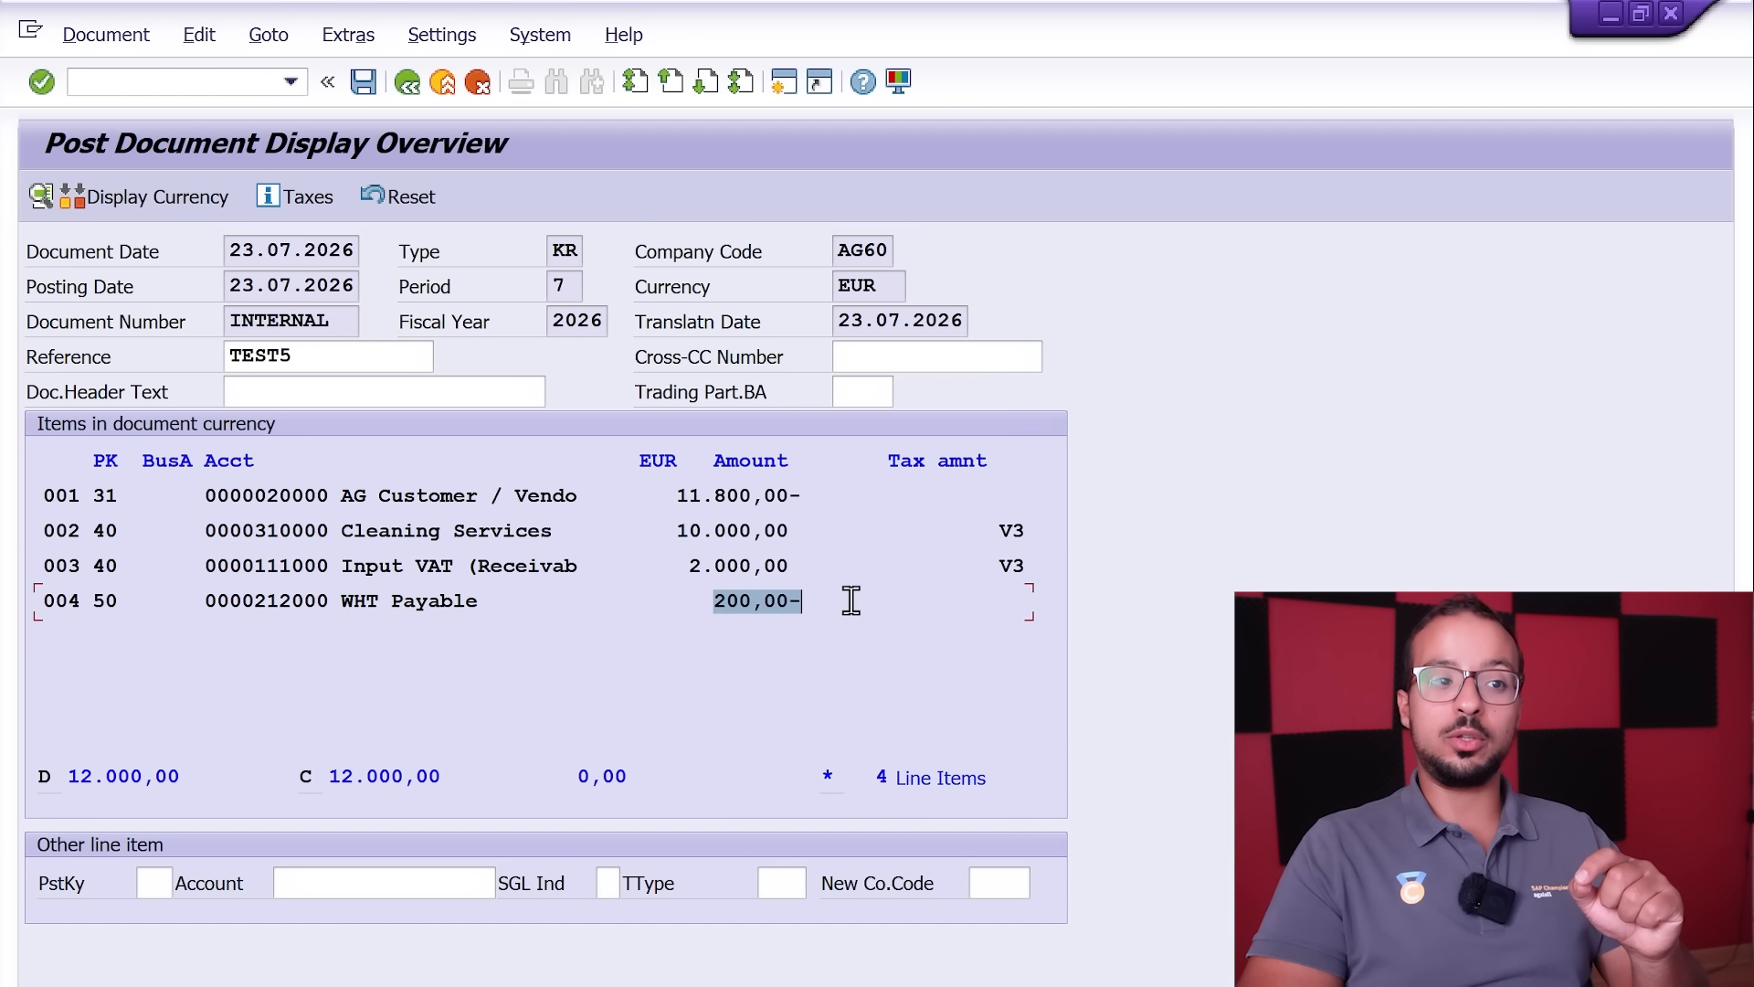
drag(676, 571, 835, 574)
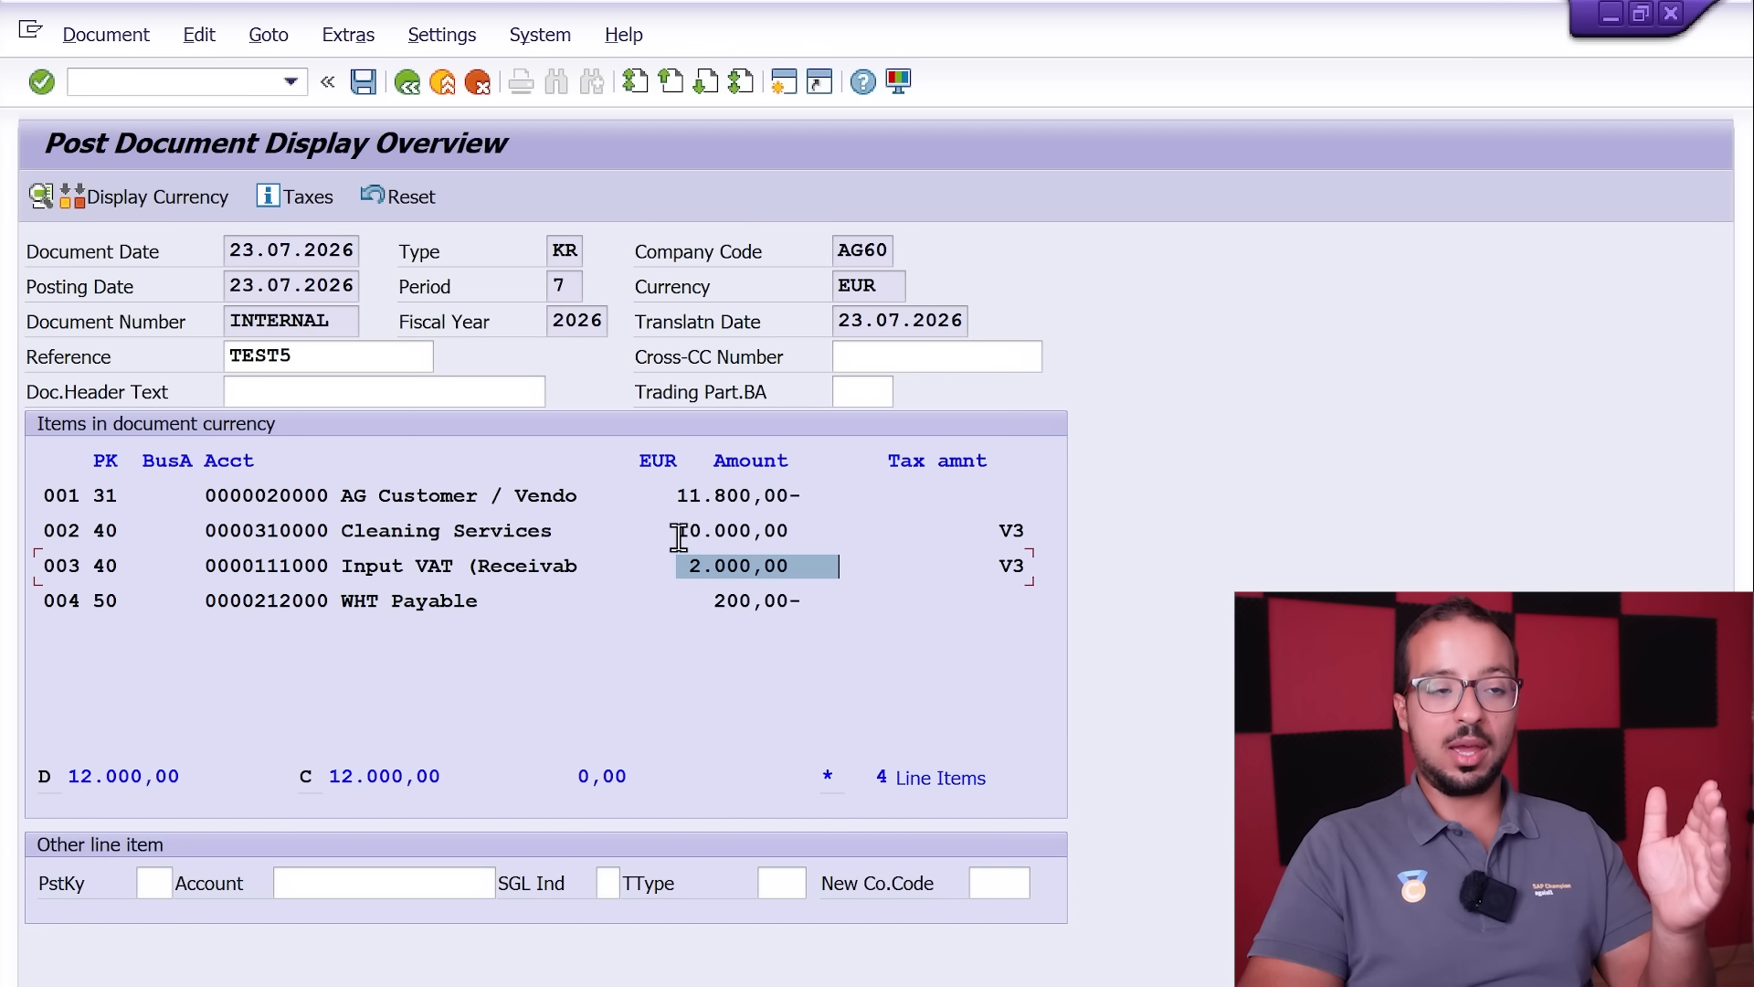
drag(672, 498, 797, 502)
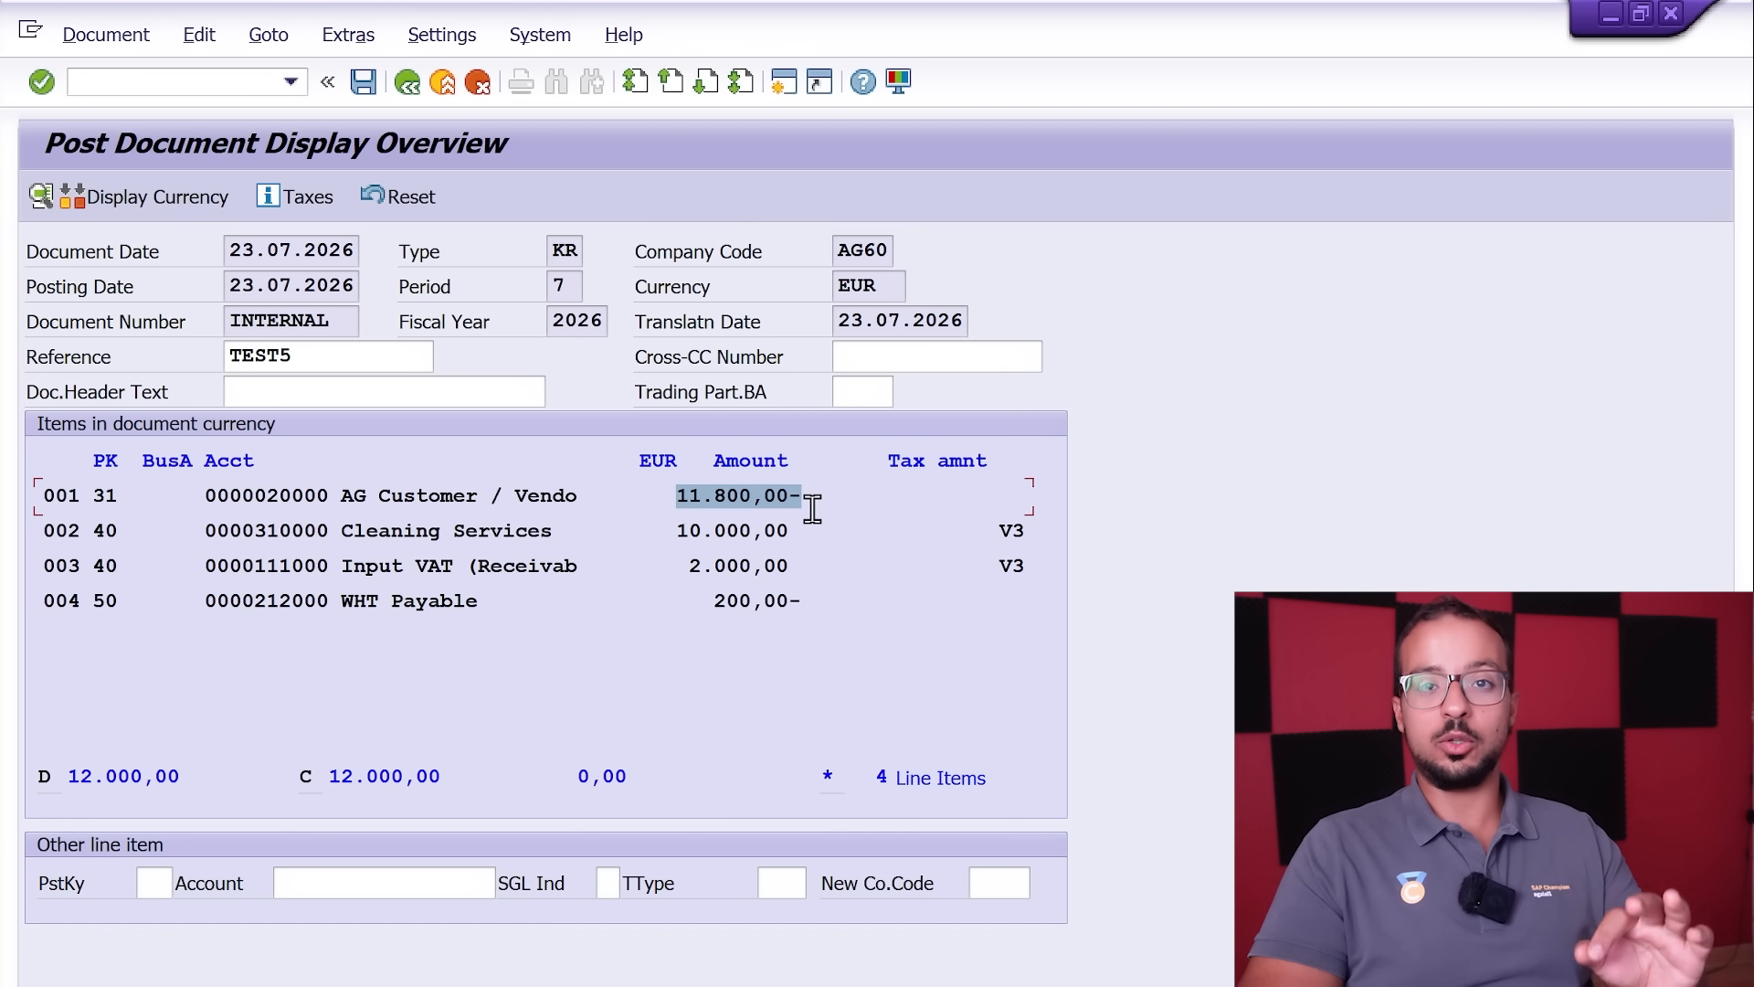